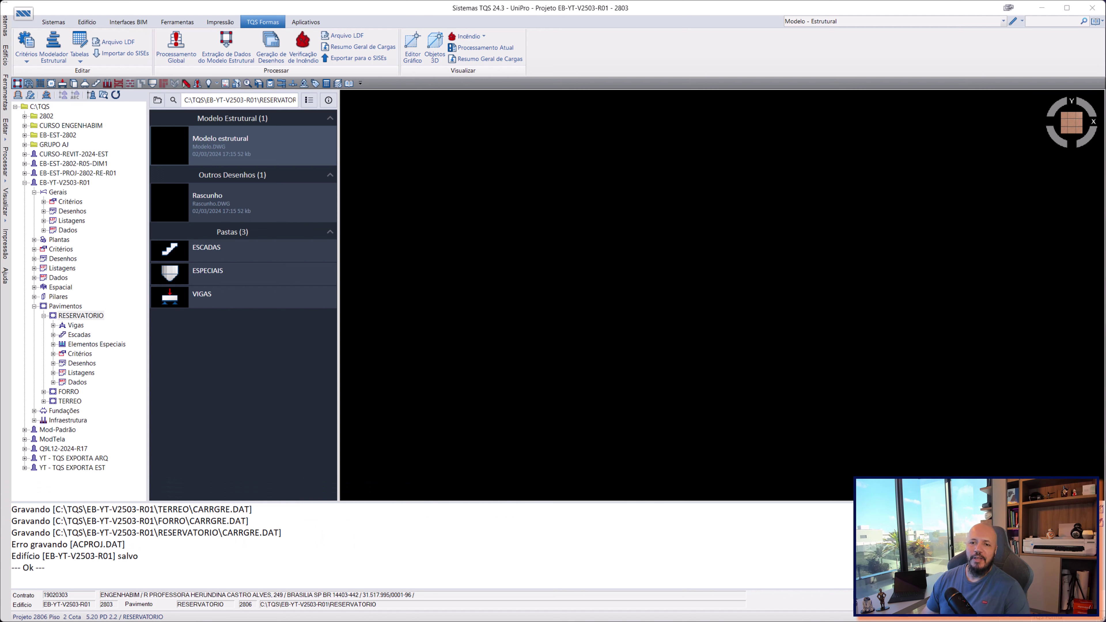
- Collapse the EB-YT-V2503-R01 building branch so only the building list remains visible
{"action": "left_click", "coordinate": [25, 183]}
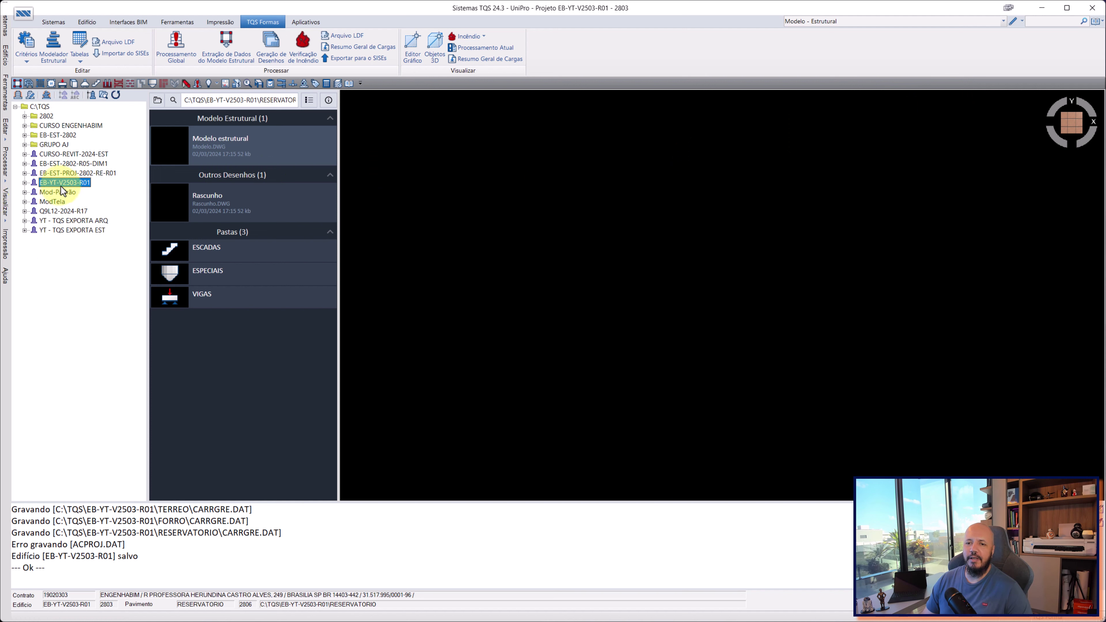
- Expand EB-YT-V2503-R01 and browse its Plantas, criteria and Pavimentos folders
{"action": "left_click", "coordinate": [25, 184]}
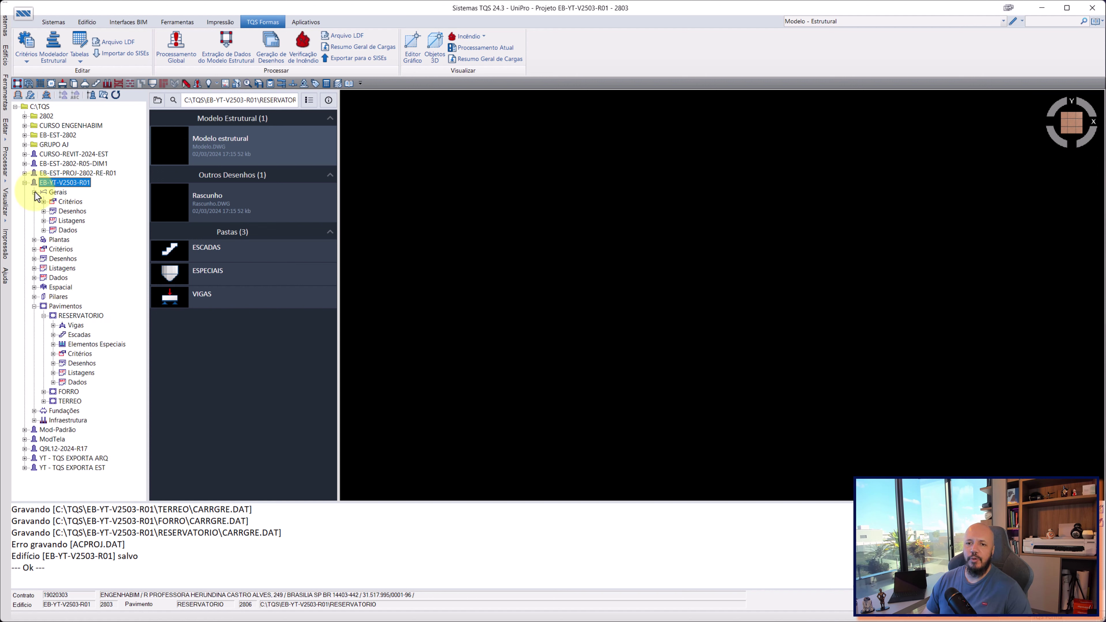
{"action": "left_click", "coordinate": [34, 268]}
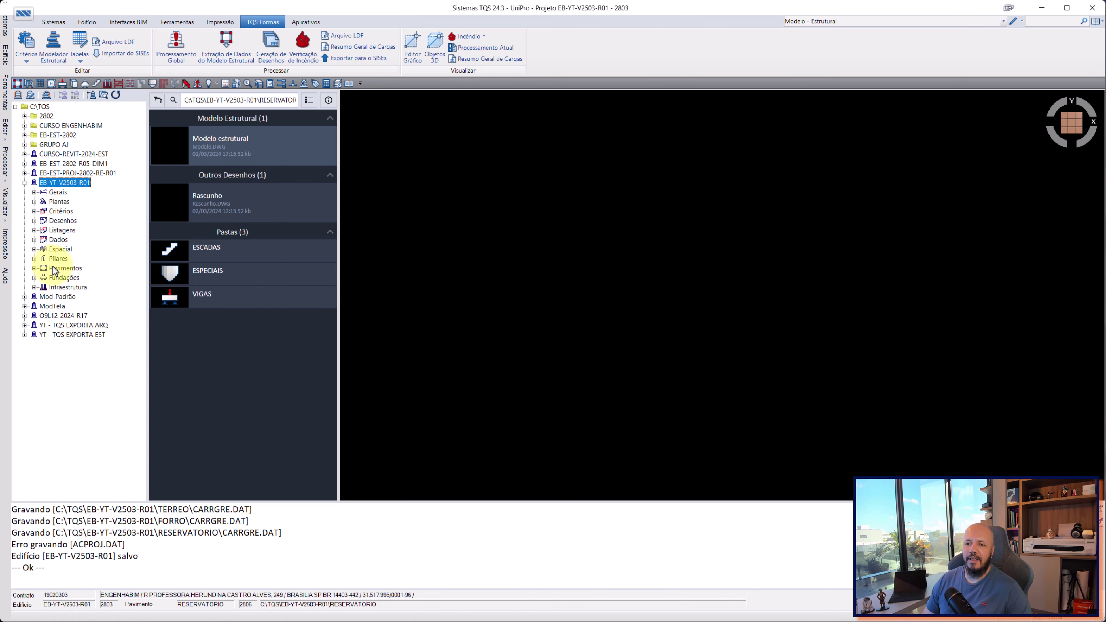
{"action": "left_click", "coordinate": [59, 202]}
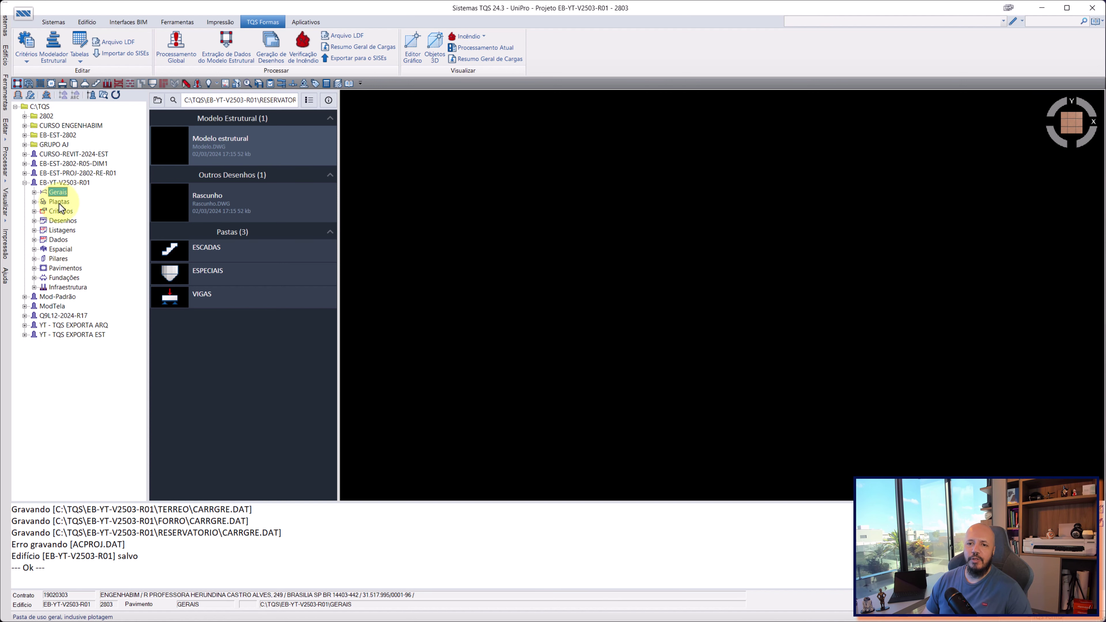
{"action": "left_click", "coordinate": [61, 212]}
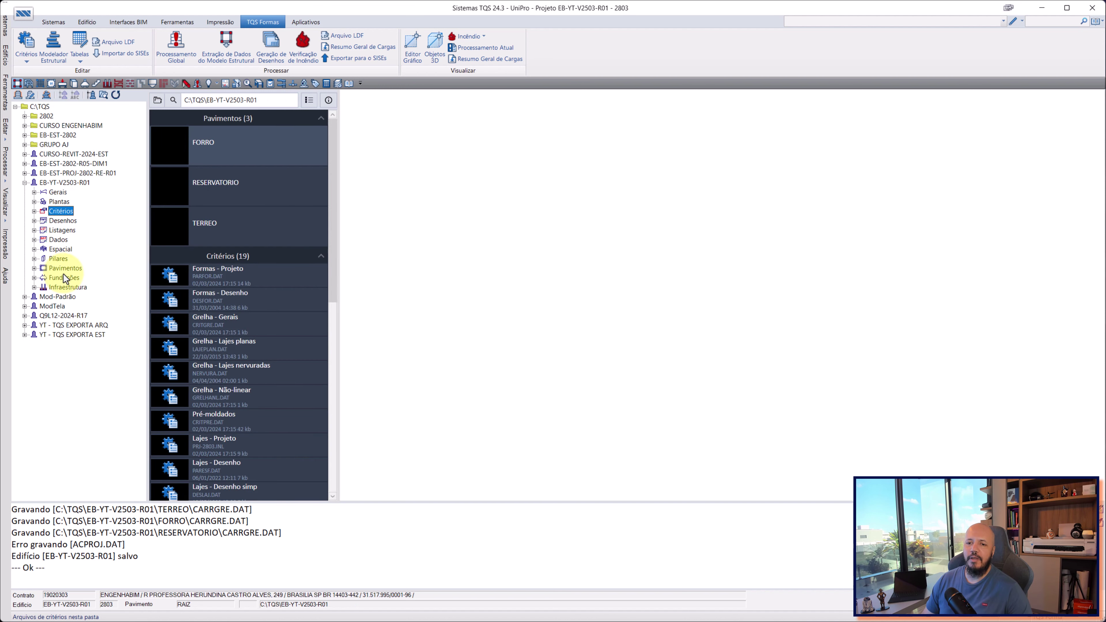
{"action": "double_click", "coordinate": [61, 268]}
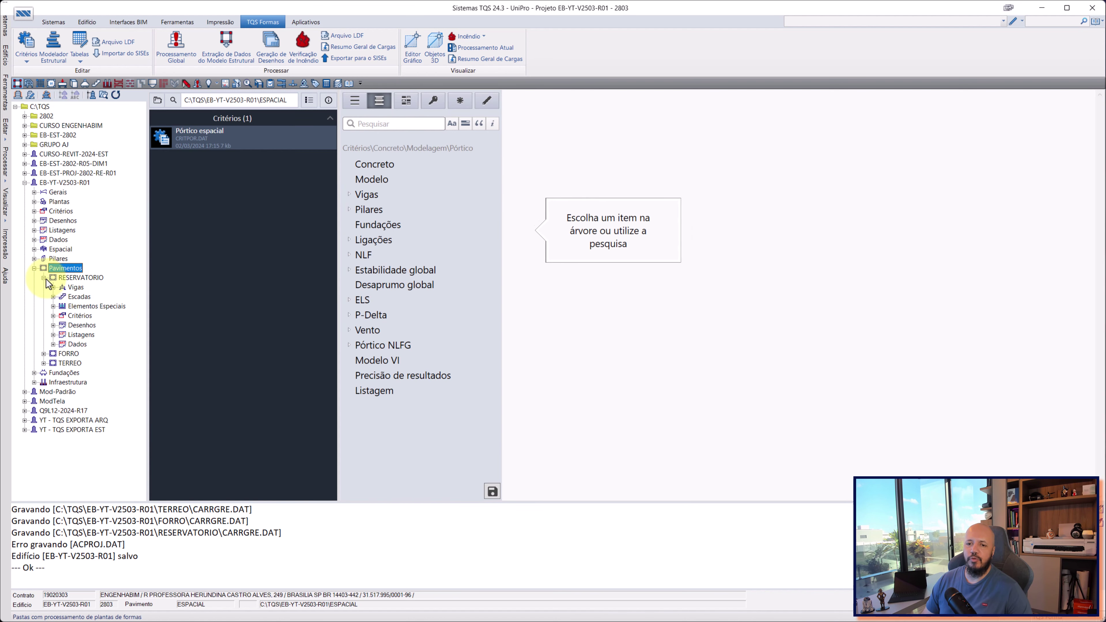
- Make FORRO the active floor after checking TERREO and RESERVATORIO
{"action": "left_click", "coordinate": [64, 298]}
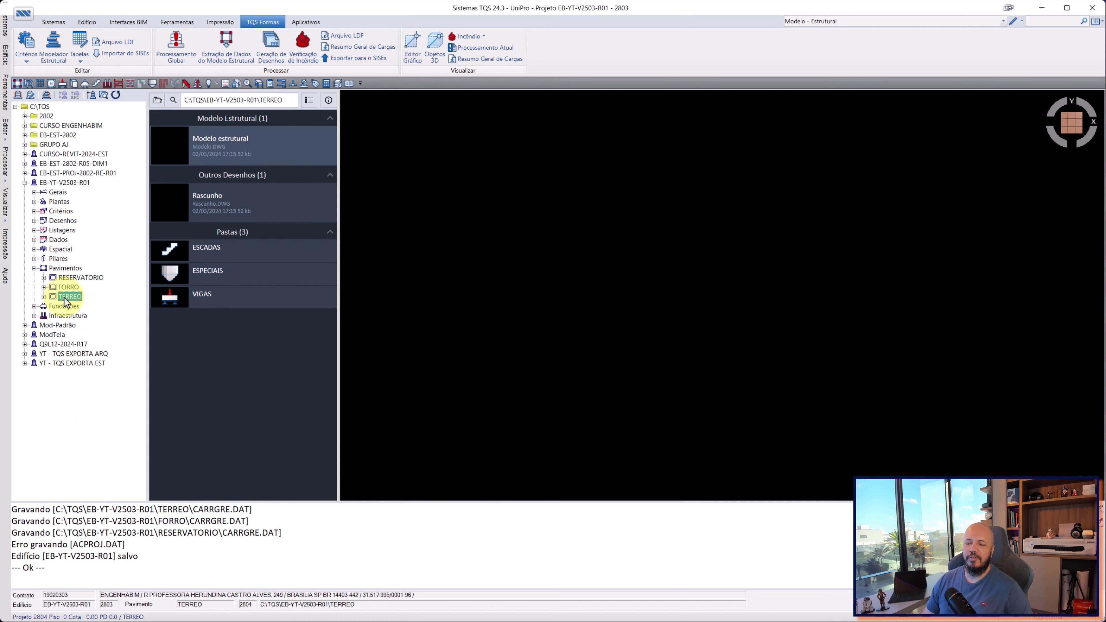
{"action": "left_click", "coordinate": [71, 288]}
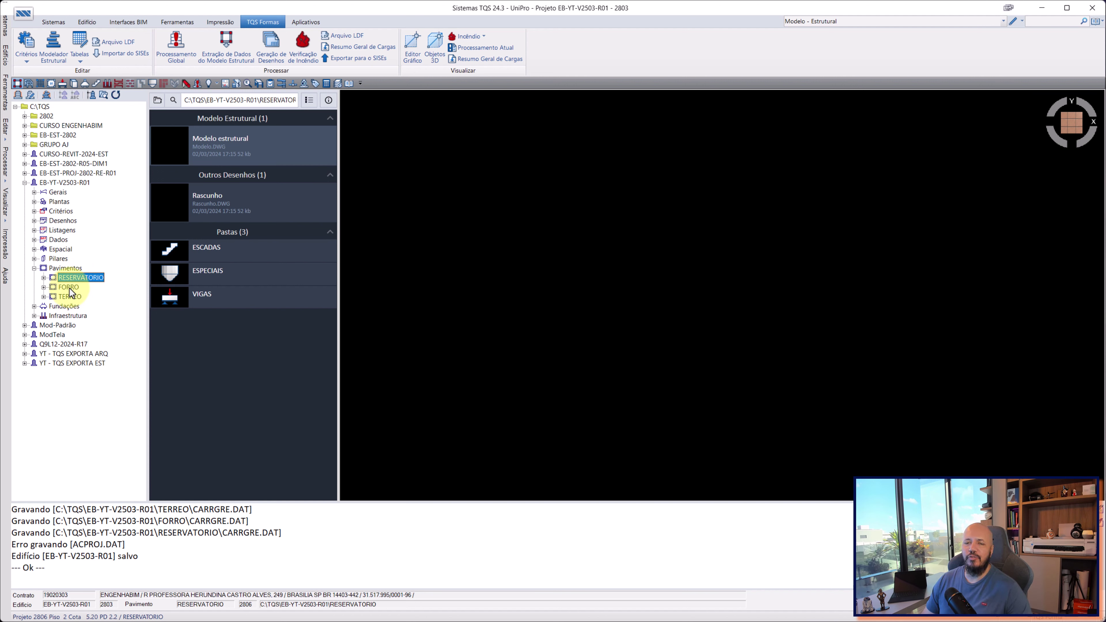
{"action": "left_click", "coordinate": [70, 288]}
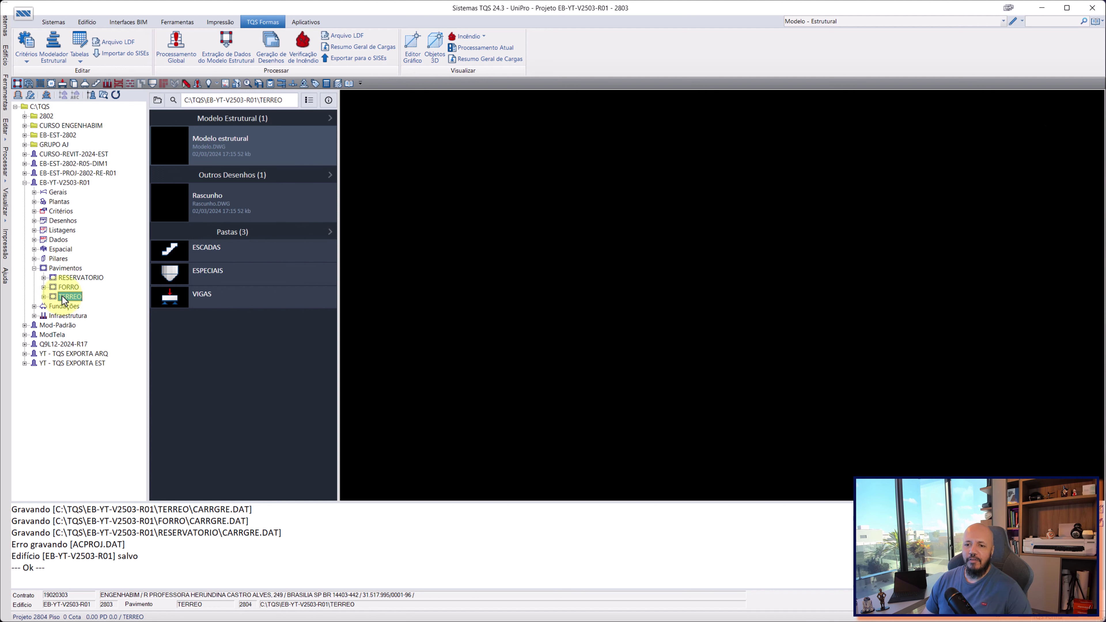
- Collapse EB-YT-V2503-R01 and expand the EB-EST-PROJ-2802-RE-R01 building
{"action": "left_click", "coordinate": [34, 268]}
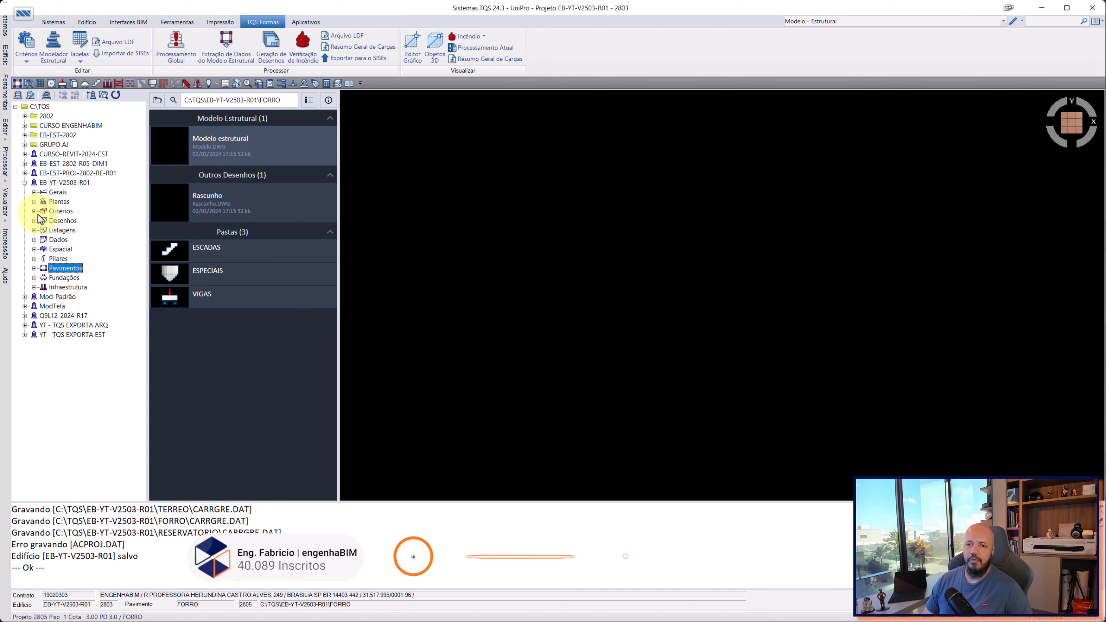
{"action": "left_click", "coordinate": [24, 182]}
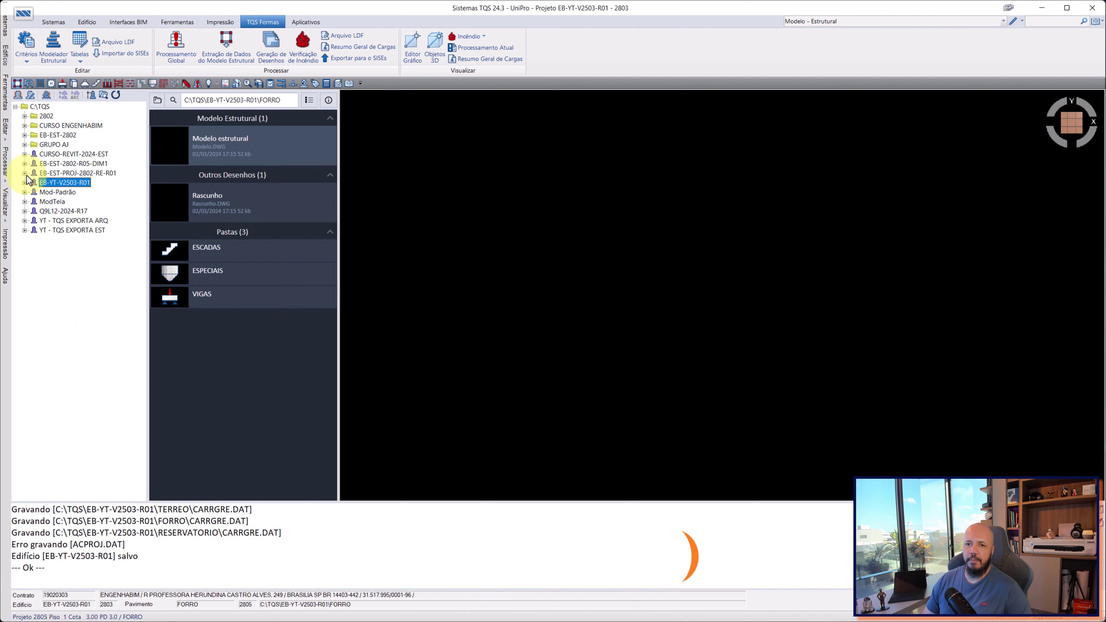
{"action": "left_click", "coordinate": [25, 173]}
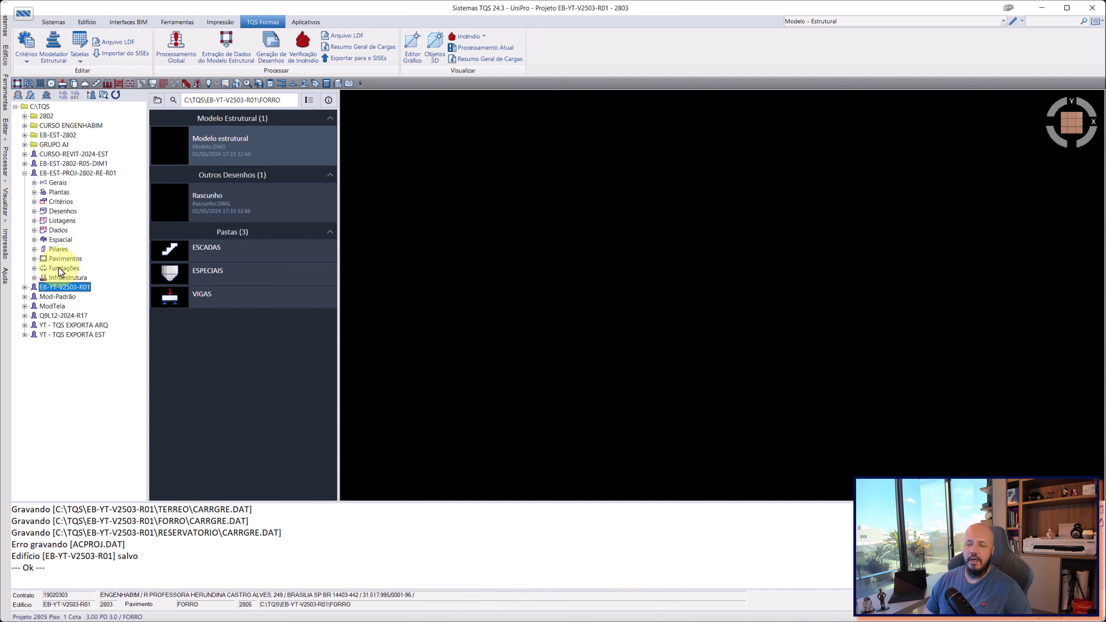
- Activate EB-EST-PROJ-2802-RE-R01, view its OSSO - Pav Tipo 2 floor, then collapse it
{"action": "double_click", "coordinate": [65, 258]}
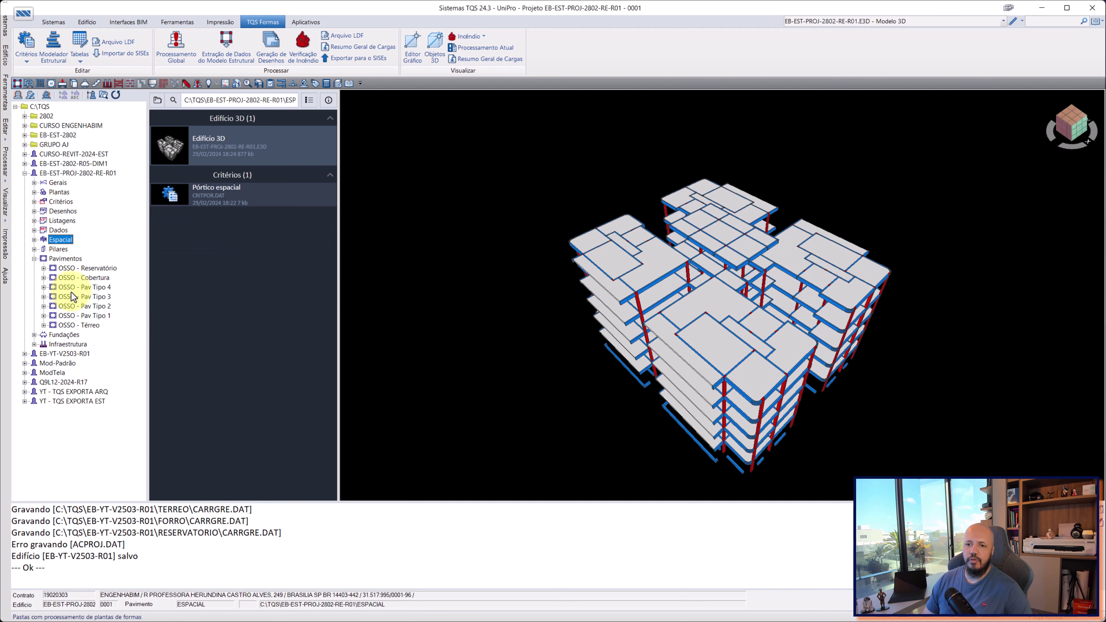
{"action": "double_click", "coordinate": [76, 306]}
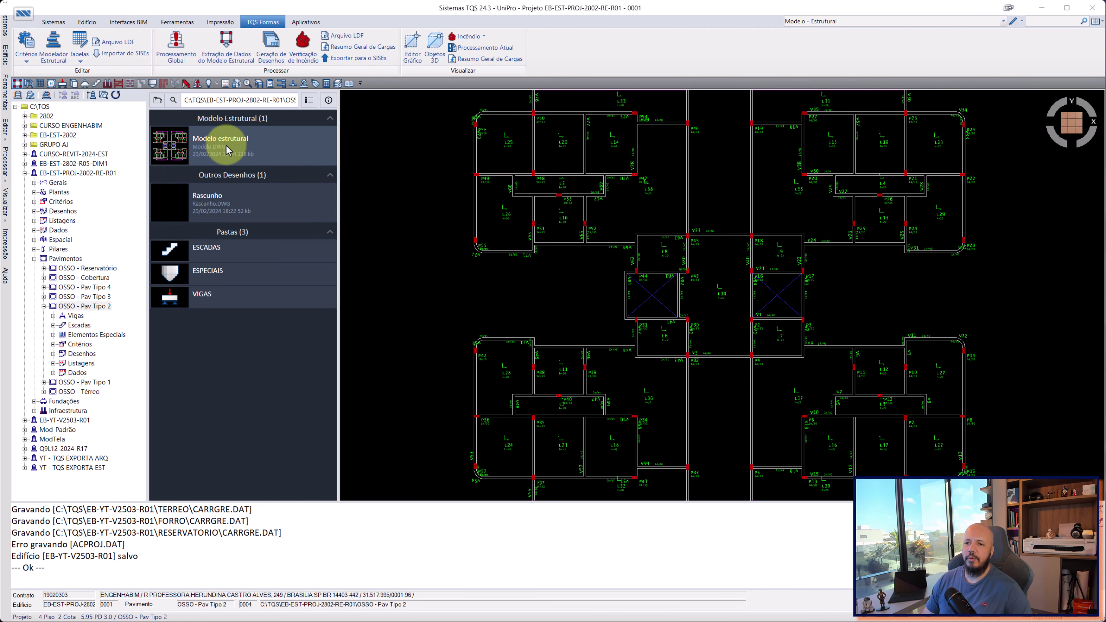
{"action": "left_click", "coordinate": [25, 173]}
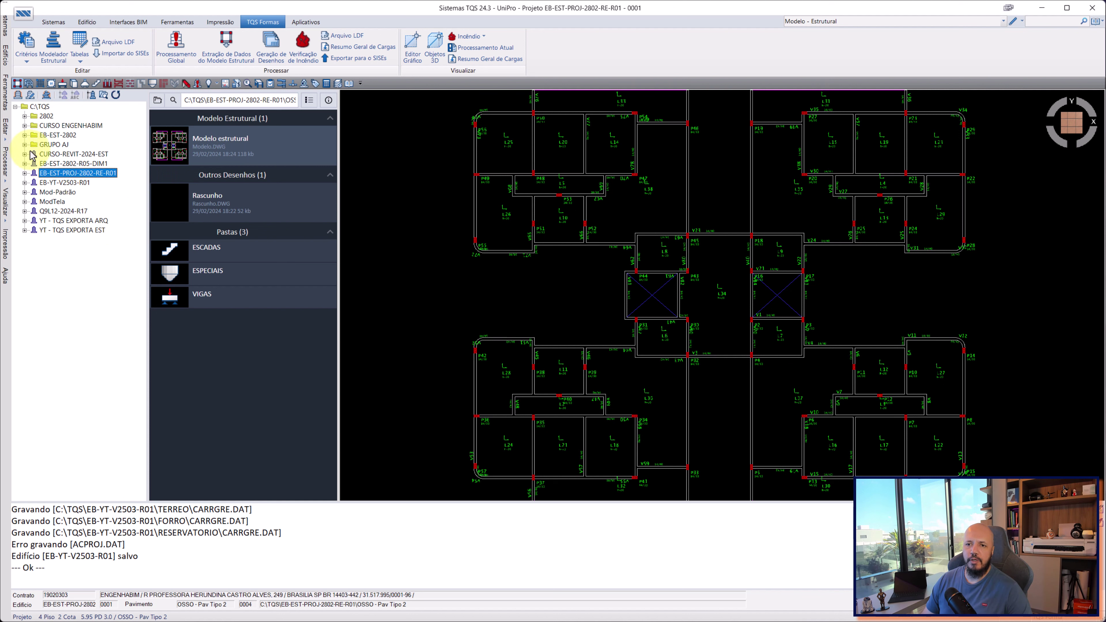
- Activate EB-EST-2802-R05-DIM and open the COBERTURA form plan FOR0895 in EAG
{"action": "left_click", "coordinate": [25, 135]}
{"action": "double_click", "coordinate": [78, 194]}
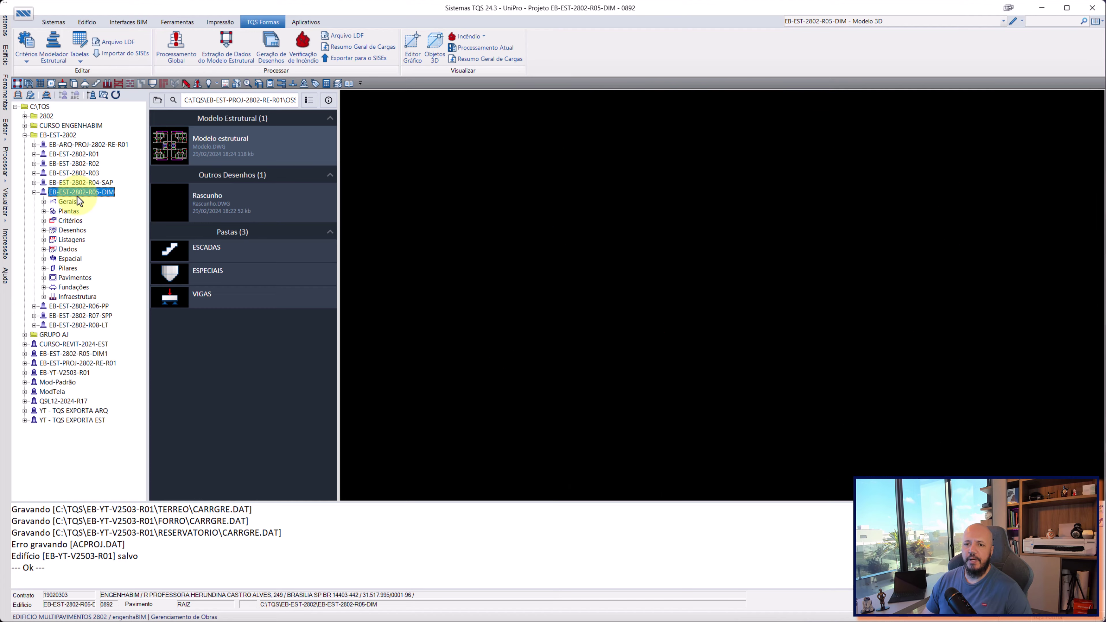
{"action": "left_click", "coordinate": [69, 268]}
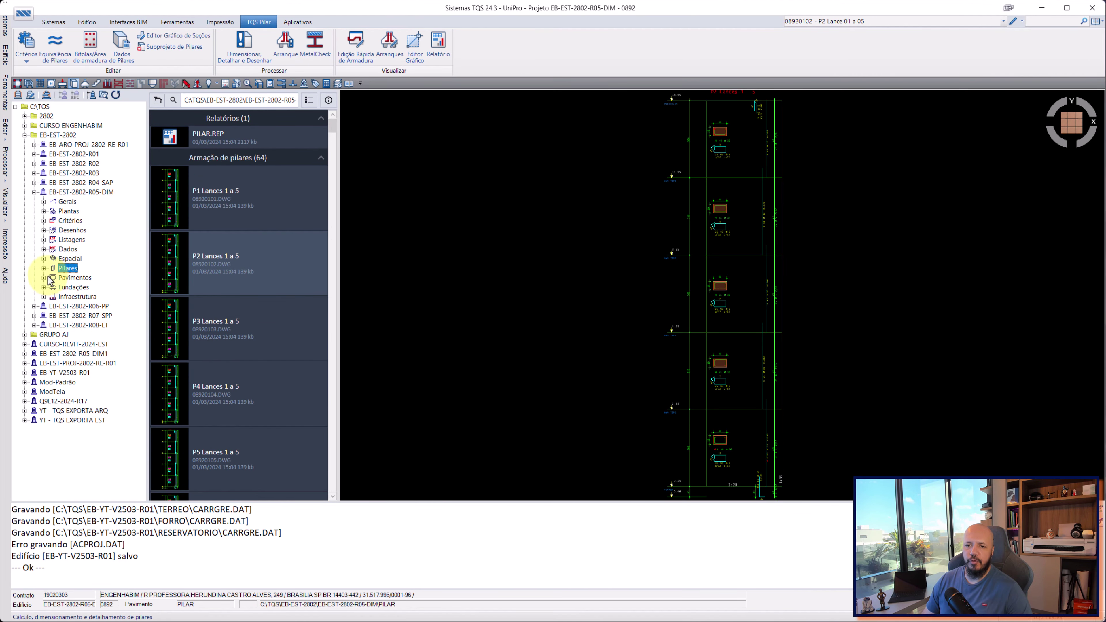
{"action": "left_click", "coordinate": [43, 278]}
{"action": "double_click", "coordinate": [86, 296]}
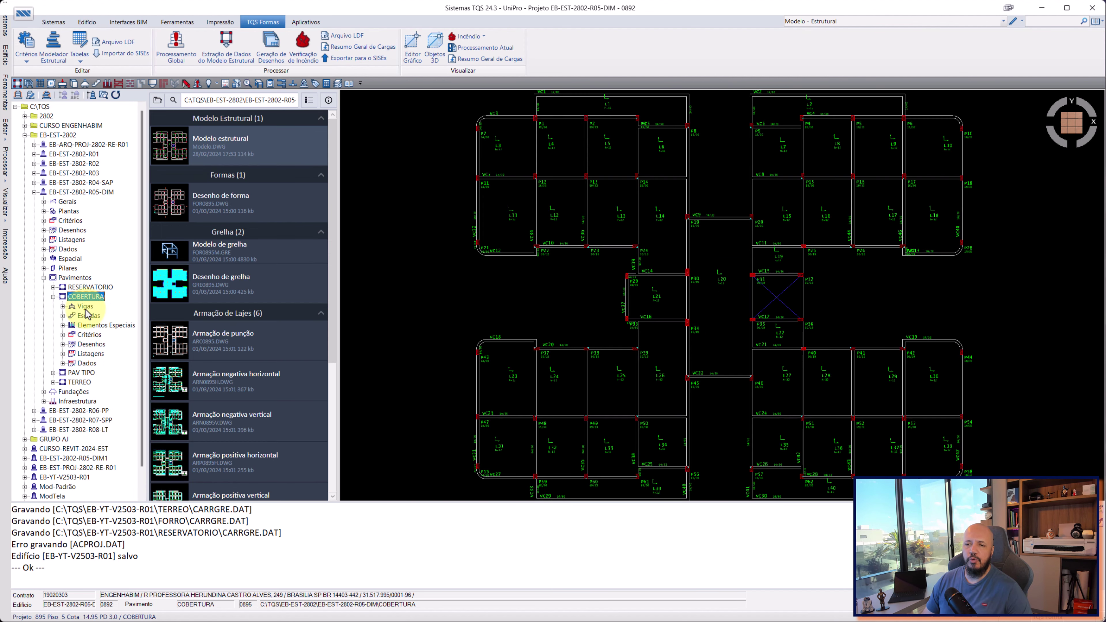
{"action": "left_click", "coordinate": [233, 201]}
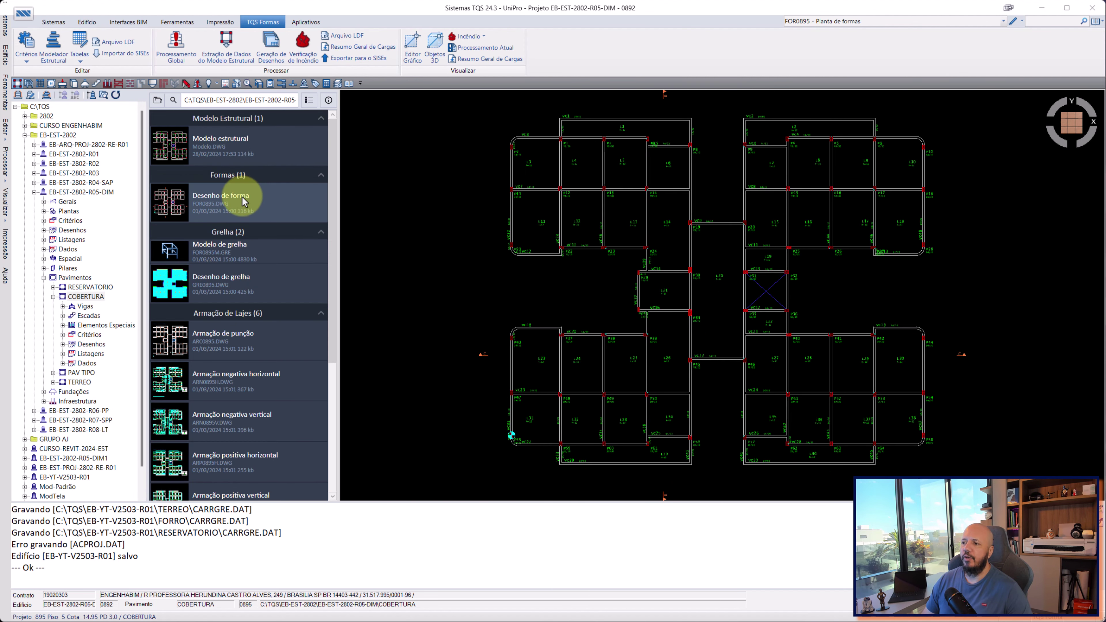
{"action": "double_click", "coordinate": [611, 268]}
- Window-select several regions of the FOR0895 plan, including beam VC1, slab L1 and pillars
{"action": "scroll", "coordinate": [356, 139], "scroll_direction": "up", "scroll_amount": 2}
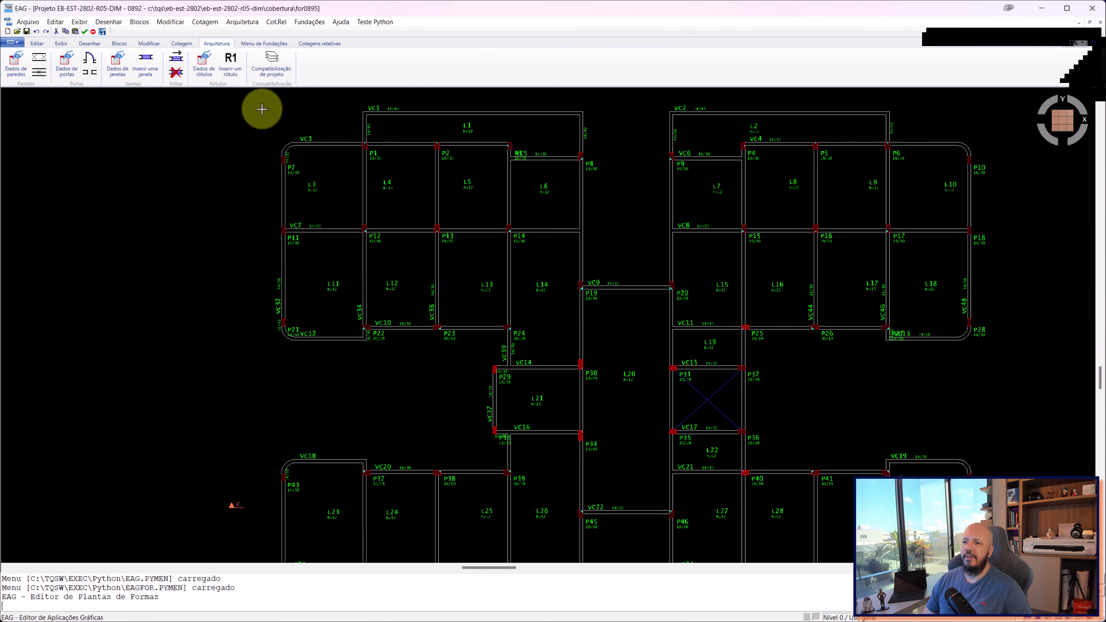
{"action": "left_click", "coordinate": [262, 108]}
{"action": "left_click", "coordinate": [607, 360]}
{"action": "left_click", "coordinate": [257, 394]}
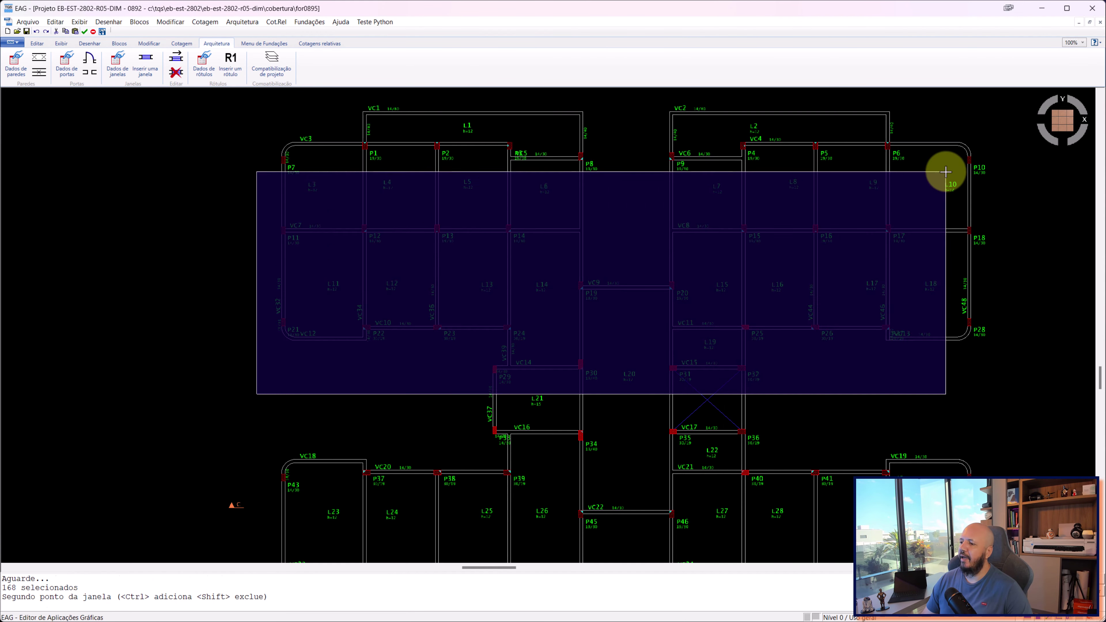
{"action": "left_click", "coordinate": [945, 170]}
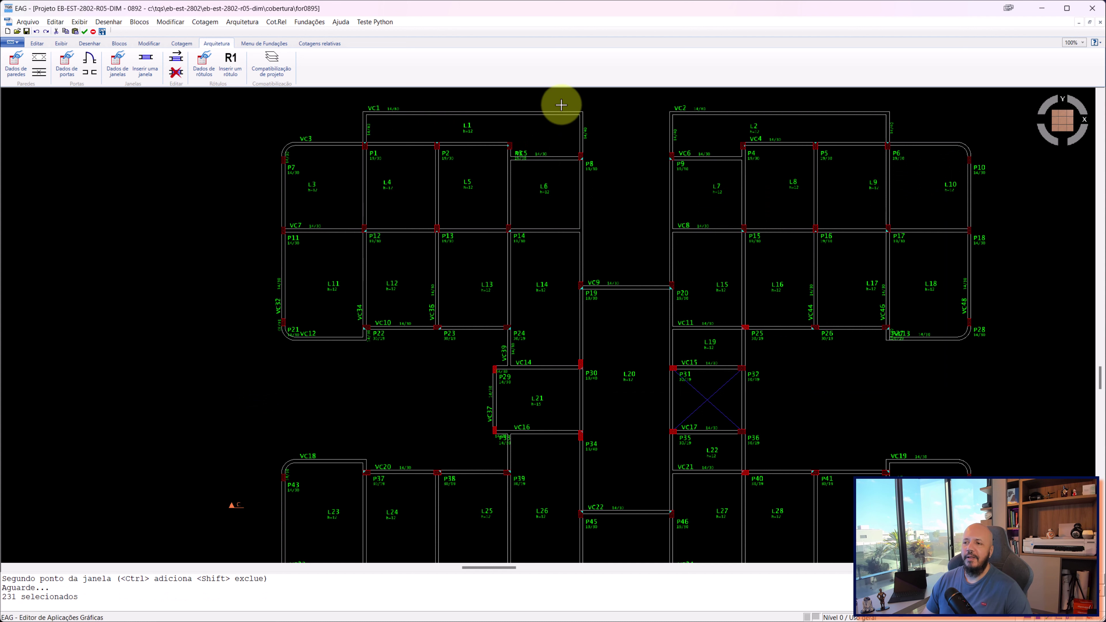
{"action": "left_click", "coordinate": [610, 107]}
{"action": "left_click", "coordinate": [279, 206]}
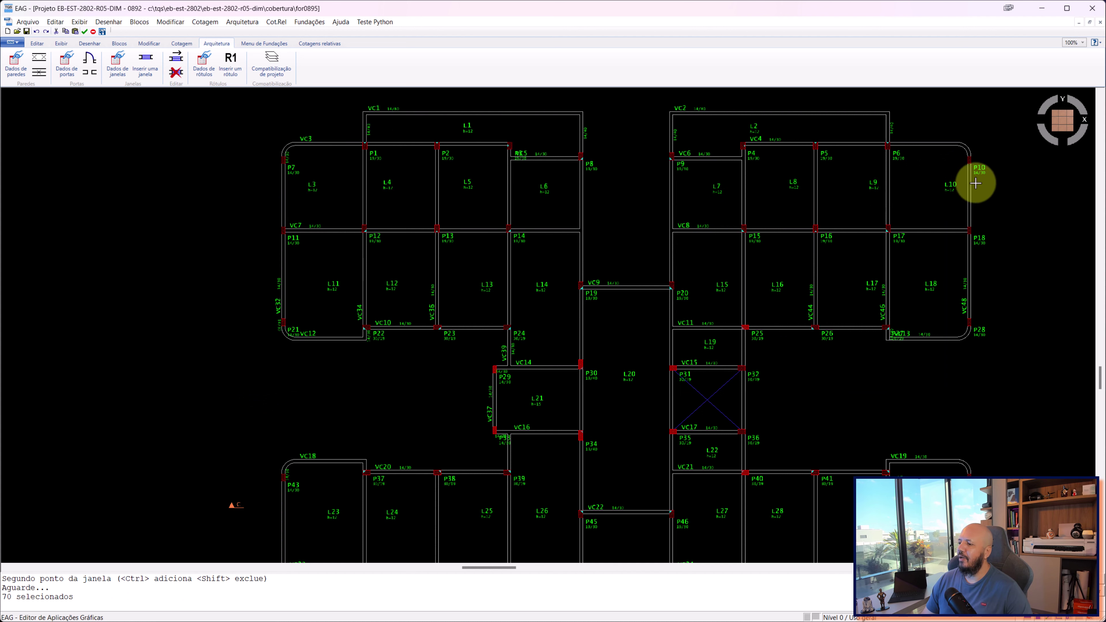
{"action": "left_click", "coordinate": [1024, 175]}
{"action": "left_click", "coordinate": [347, 416]}
{"action": "left_click", "coordinate": [161, 433]}
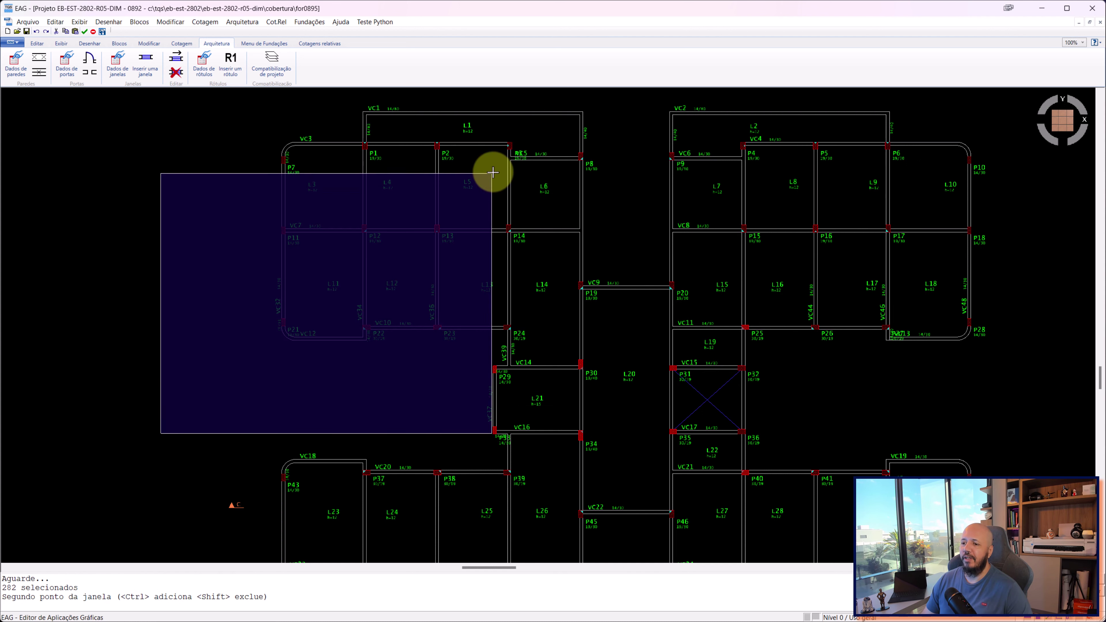
{"action": "left_click", "coordinate": [494, 172]}
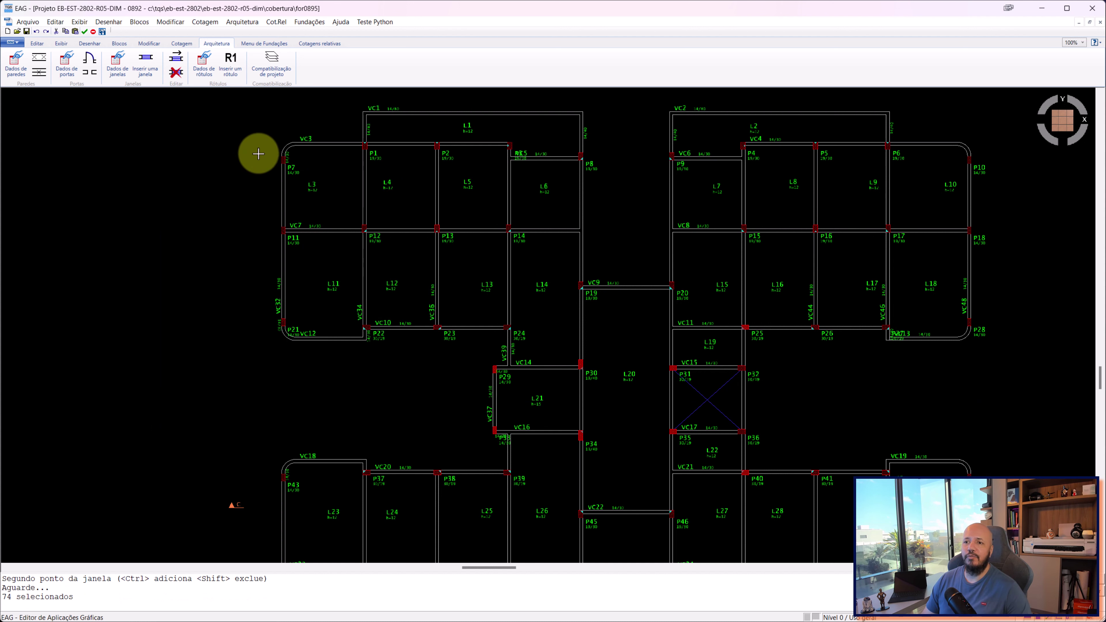
- Browse EAG's drawing, block, editing, architecture and foundation command tabs
{"action": "left_click", "coordinate": [89, 45]}
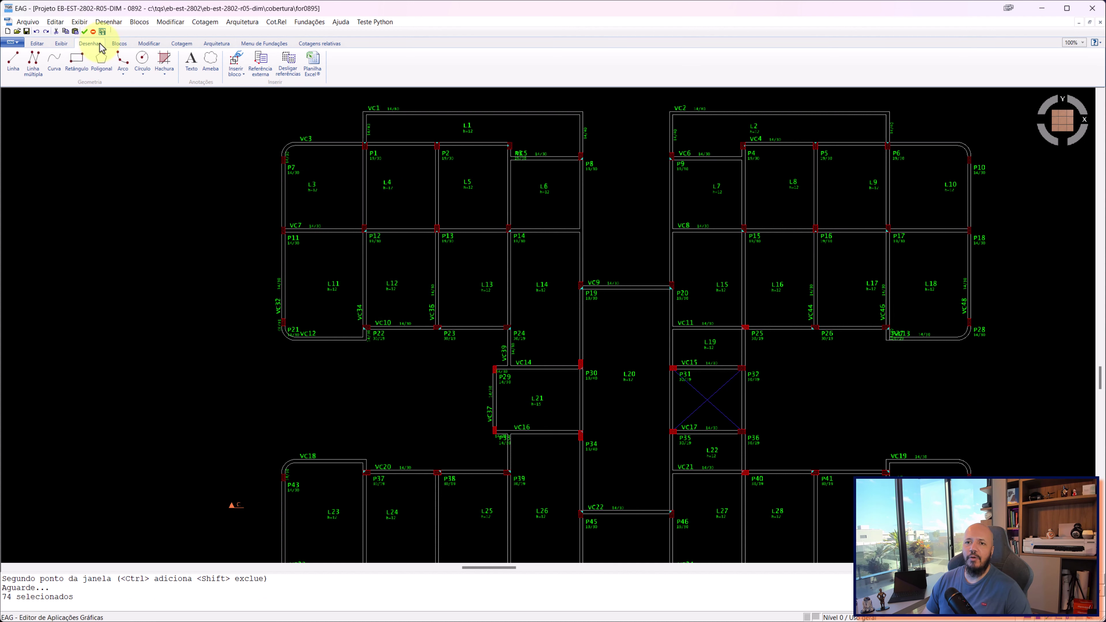
{"action": "left_click", "coordinate": [61, 44]}
{"action": "left_click", "coordinate": [120, 44]}
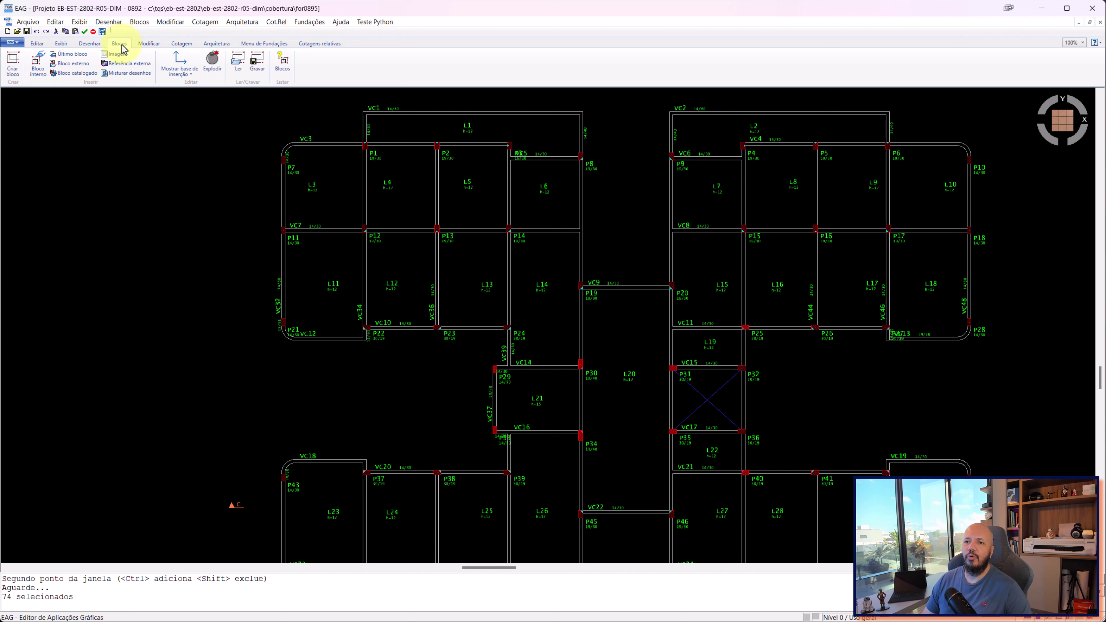
{"action": "left_click", "coordinate": [149, 44]}
{"action": "left_click", "coordinate": [216, 43]}
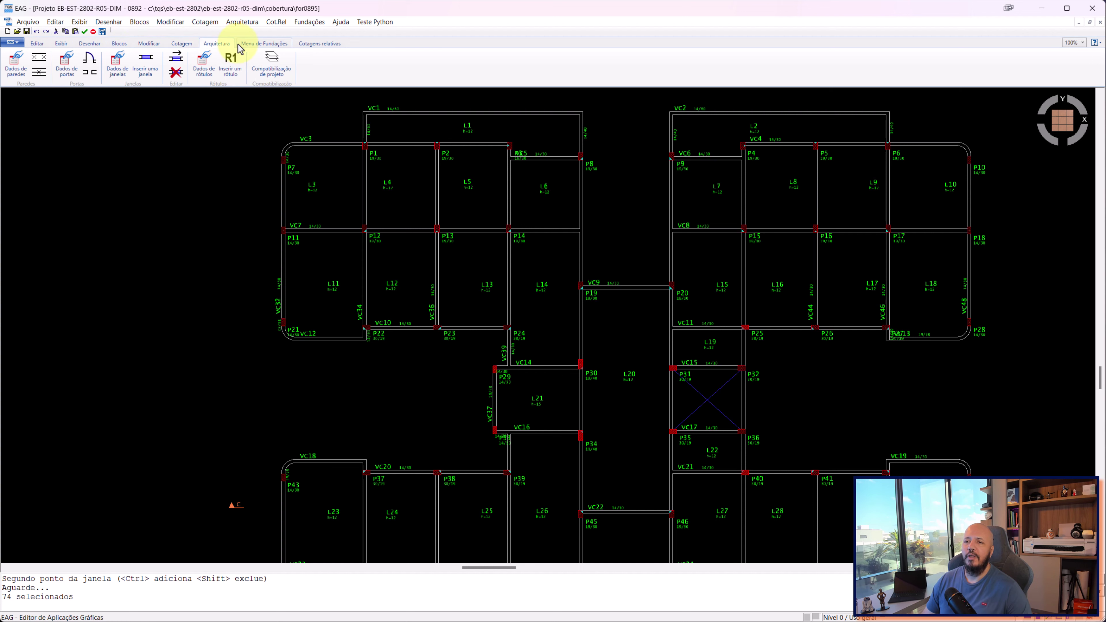
{"action": "left_click", "coordinate": [255, 44]}
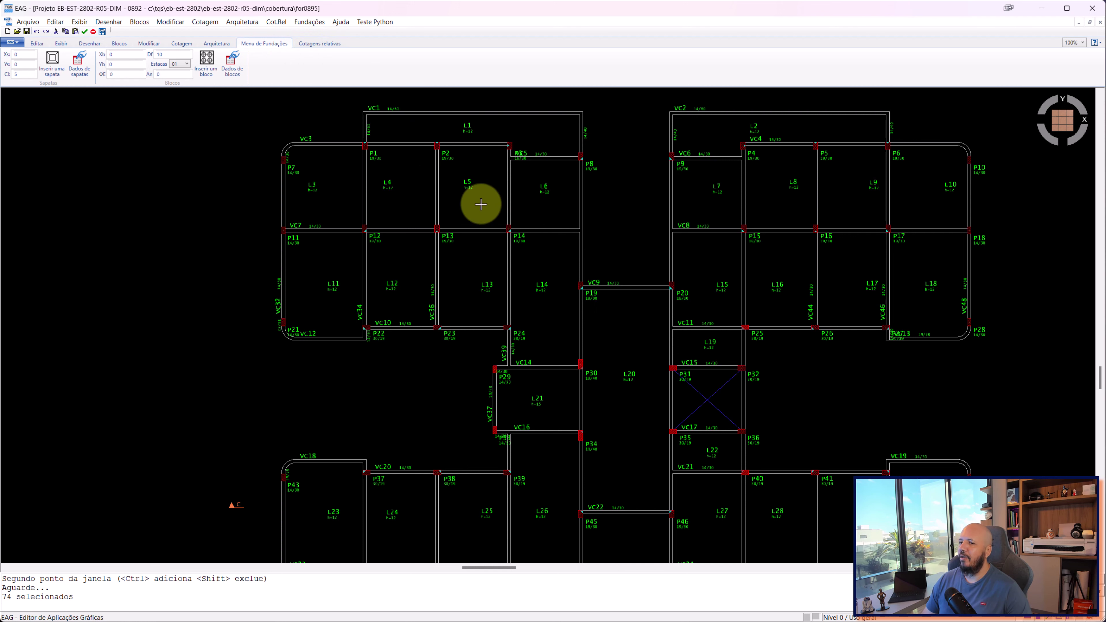
- Pan and zoom around the floor plan to bring beams VC1 and VC2 into view
{"action": "scroll", "coordinate": [881, 265], "scroll_direction": "down", "scroll_amount": 2}
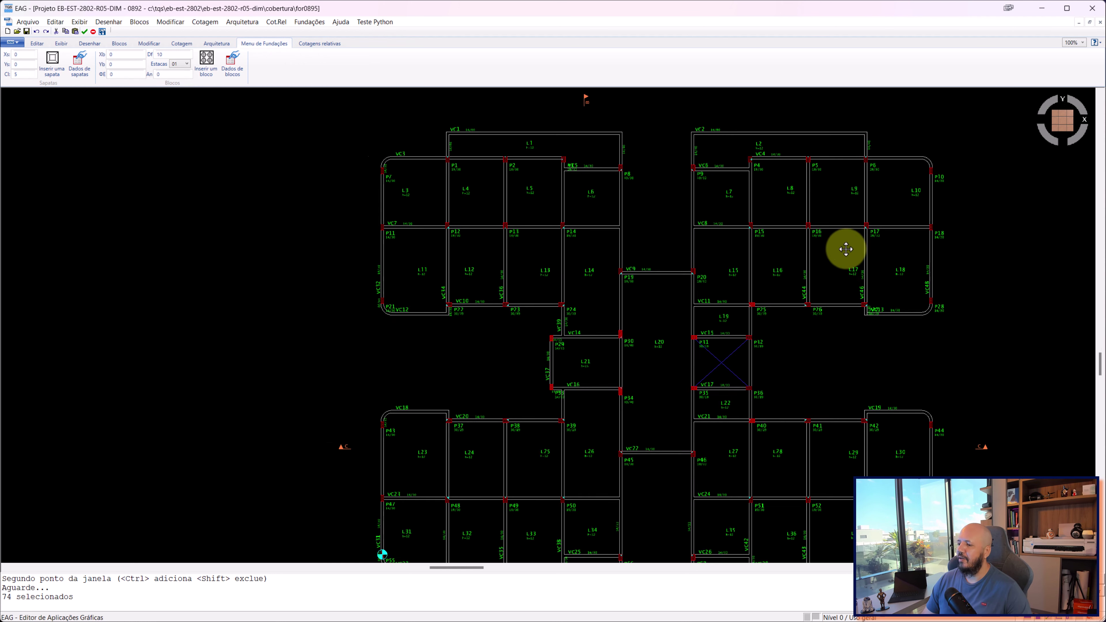
{"action": "middle_click_drag", "start_coordinate": [844, 247], "coordinate": [794, 227]}
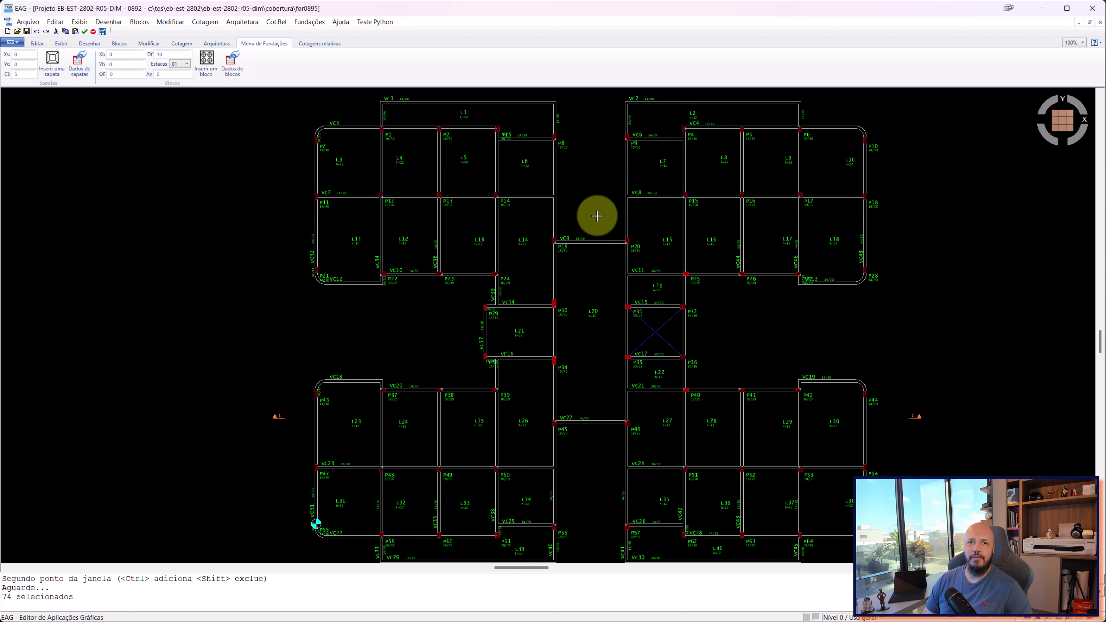
{"action": "scroll", "coordinate": [590, 203], "scroll_direction": "up", "scroll_amount": 1}
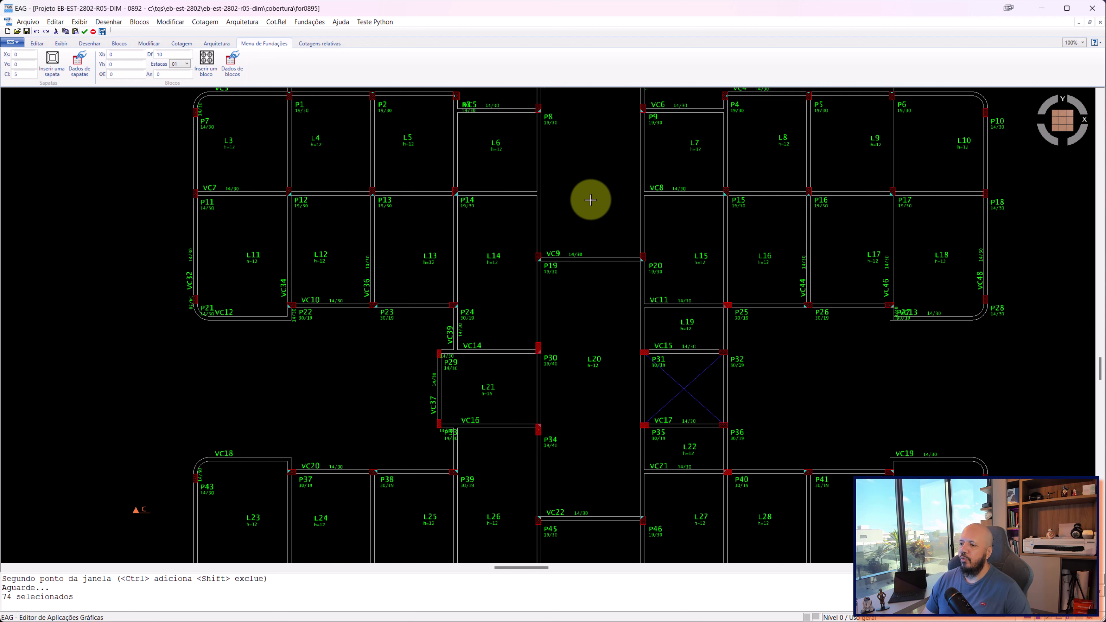
{"action": "middle_click_drag", "start_coordinate": [590, 200], "coordinate": [583, 279]}
{"action": "middle_click_drag", "start_coordinate": [573, 222], "coordinate": [572, 262]}
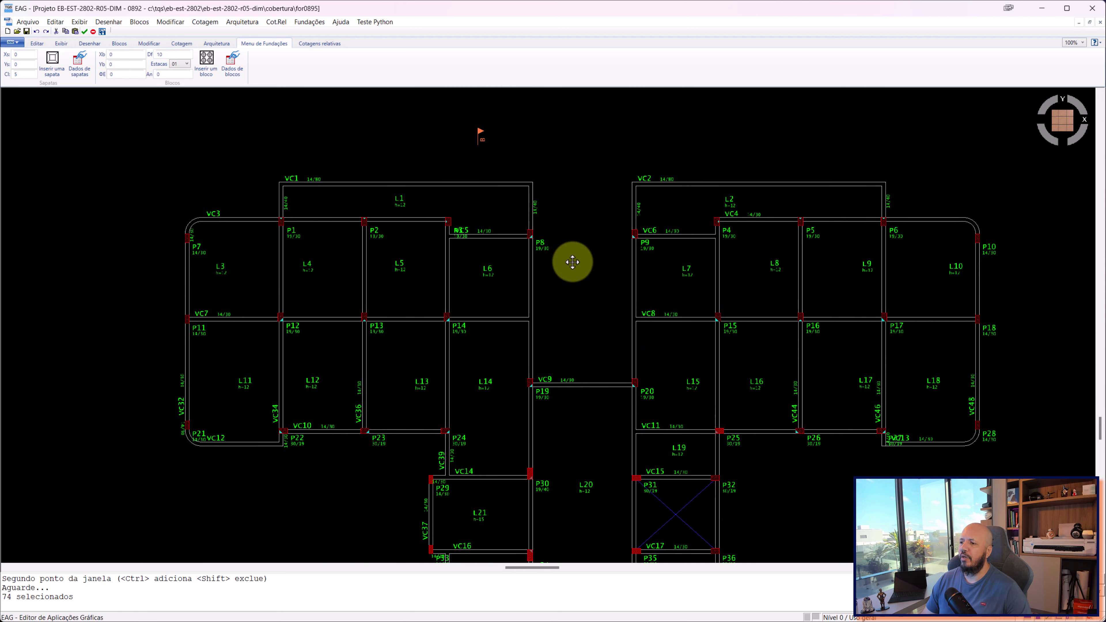
{"action": "scroll", "coordinate": [588, 252], "scroll_direction": "up", "scroll_amount": 1}
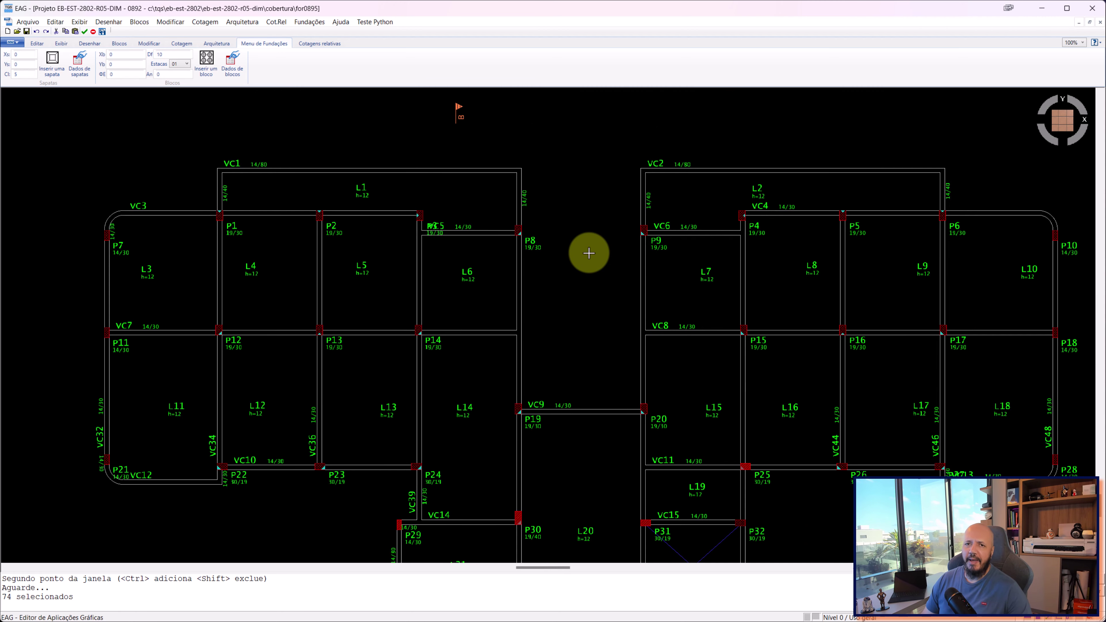
{"action": "scroll", "coordinate": [617, 264], "scroll_direction": "down", "scroll_amount": 1}
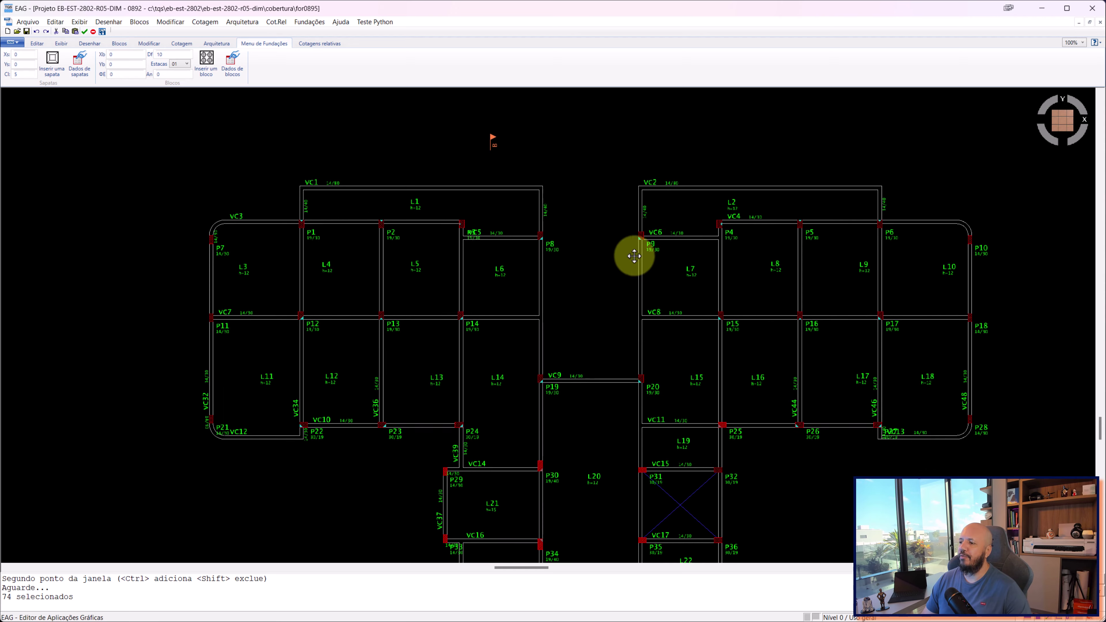
{"action": "scroll", "coordinate": [635, 252], "scroll_direction": "up", "scroll_amount": 1}
{"action": "middle_click_drag", "start_coordinate": [634, 252], "coordinate": [620, 235]}
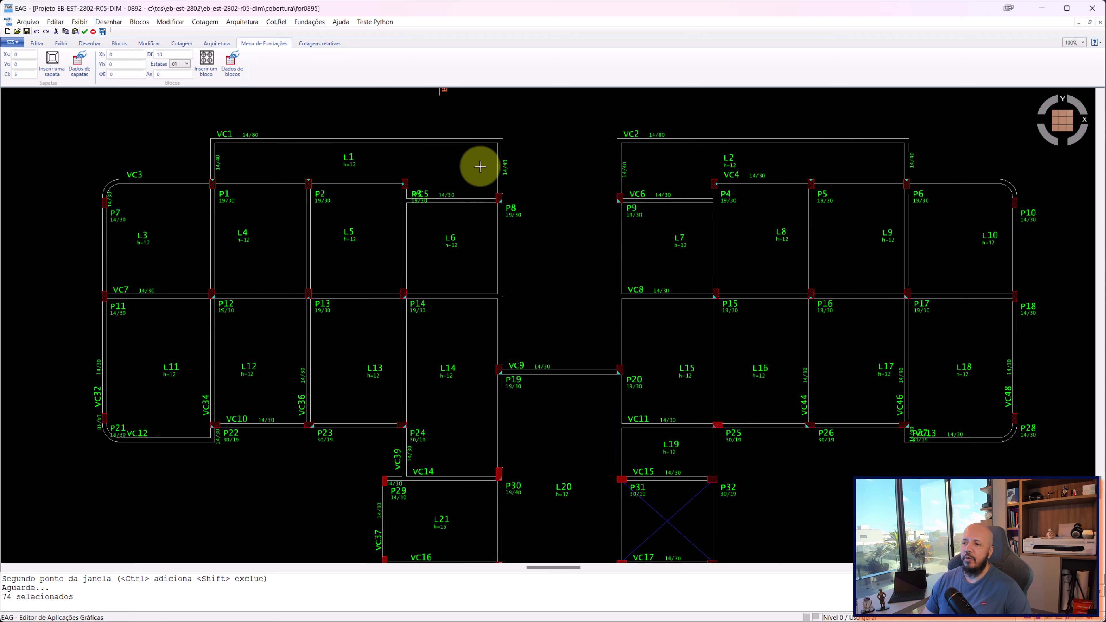
- Close the form plan and open beam VC32's drawing from the COBERTURA beams list
{"action": "left_click", "coordinate": [1091, 8]}
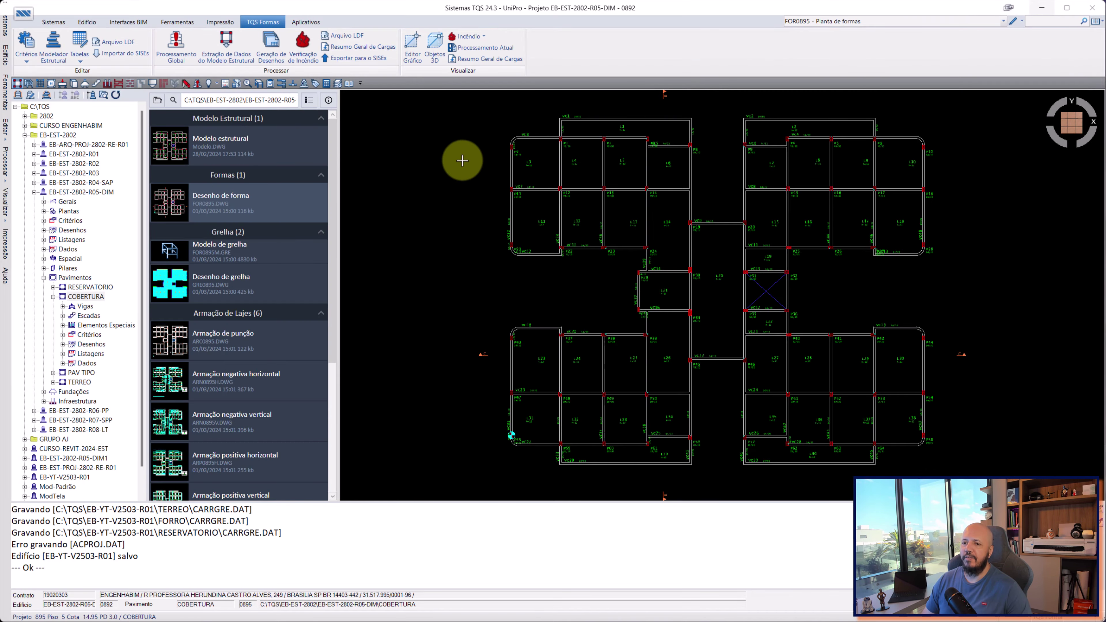
{"action": "left_click", "coordinate": [85, 307]}
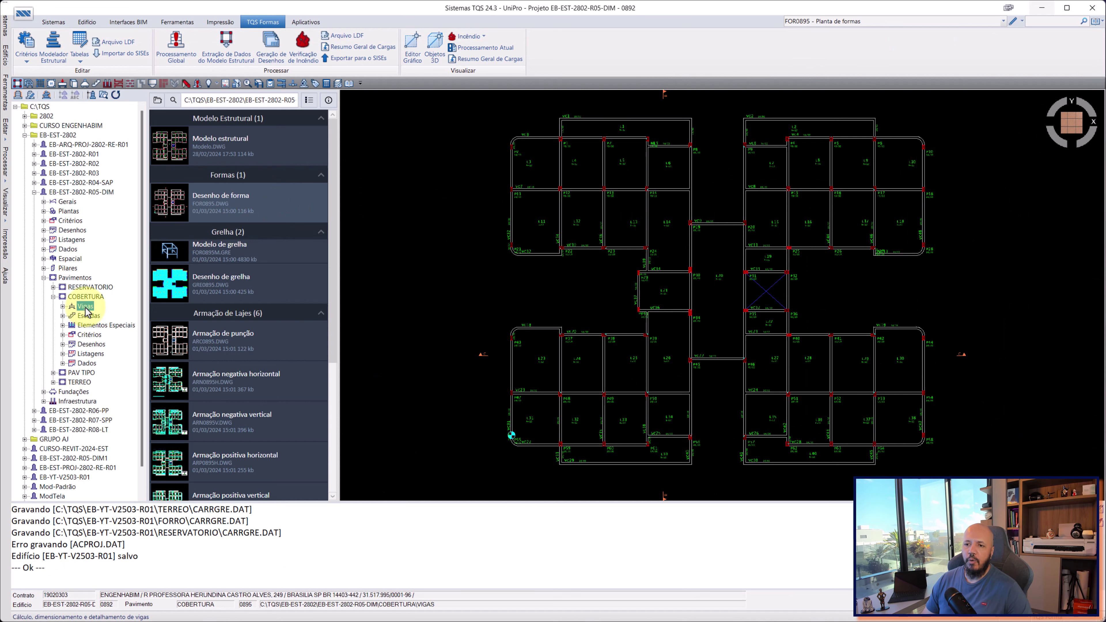
{"action": "left_click", "coordinate": [251, 211]}
{"action": "double_click", "coordinate": [188, 180]}
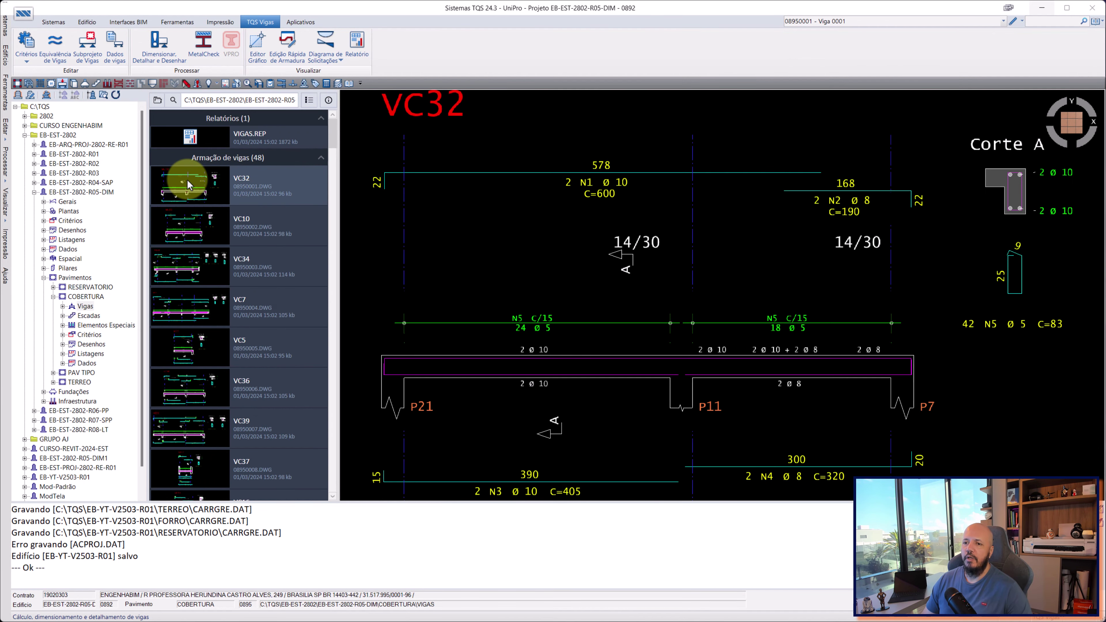
- Select top bar N1 with the rebar editing tools and review its edit properties
{"action": "scroll", "coordinate": [258, 211], "scroll_direction": "up", "scroll_amount": 2}
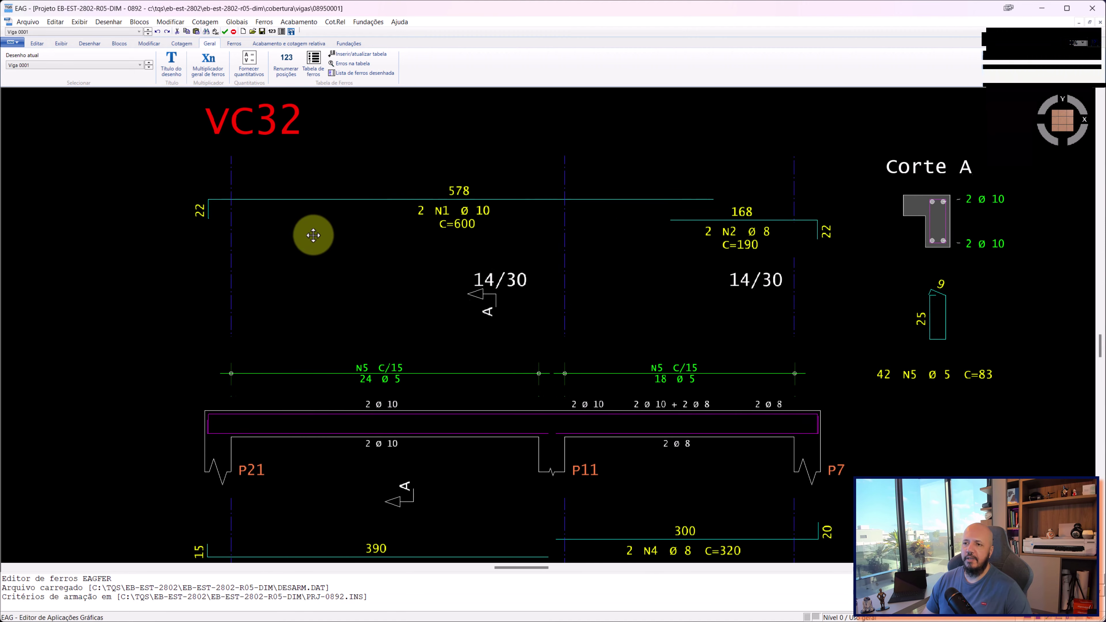
{"action": "left_click", "coordinate": [305, 205]}
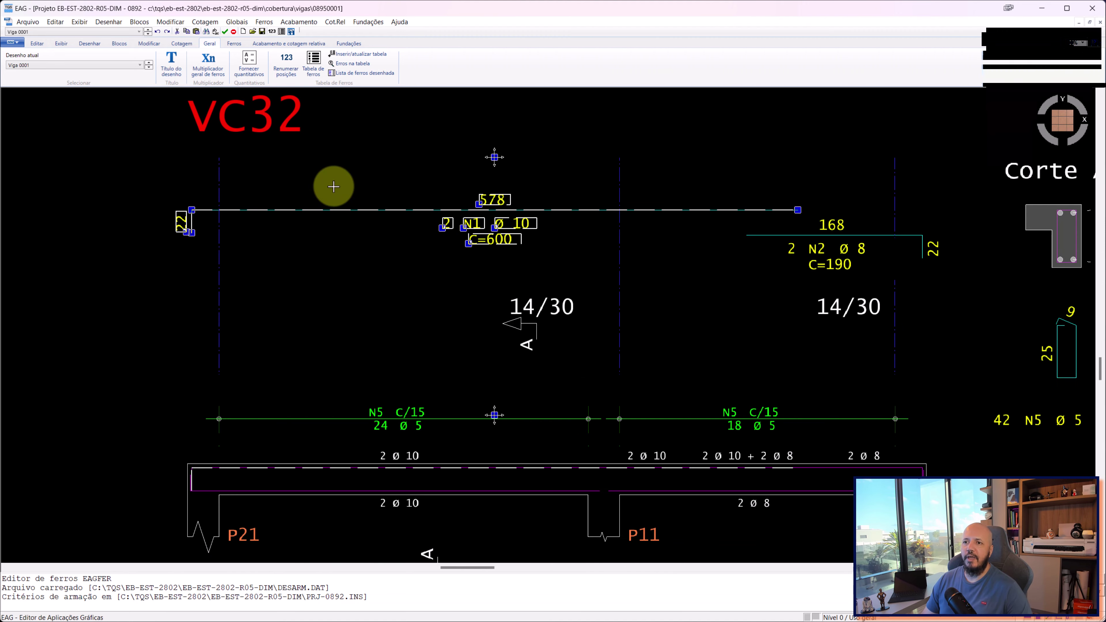
{"action": "key", "text": "Escape"}
{"action": "left_click", "coordinate": [235, 44]}
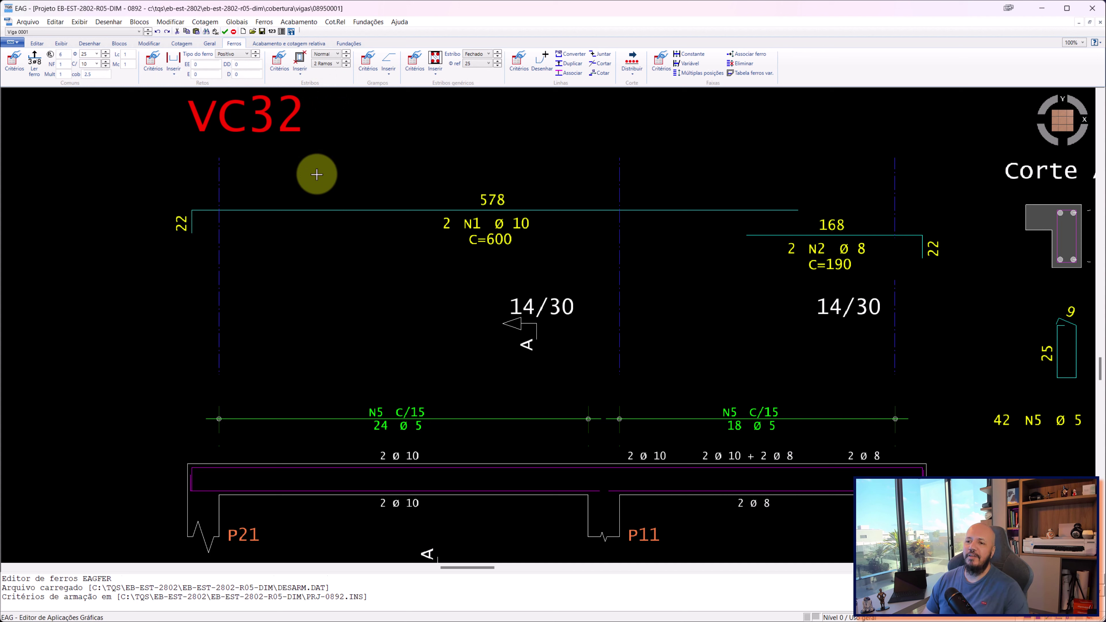
{"action": "left_click", "coordinate": [317, 175]}
{"action": "left_click", "coordinate": [489, 228]}
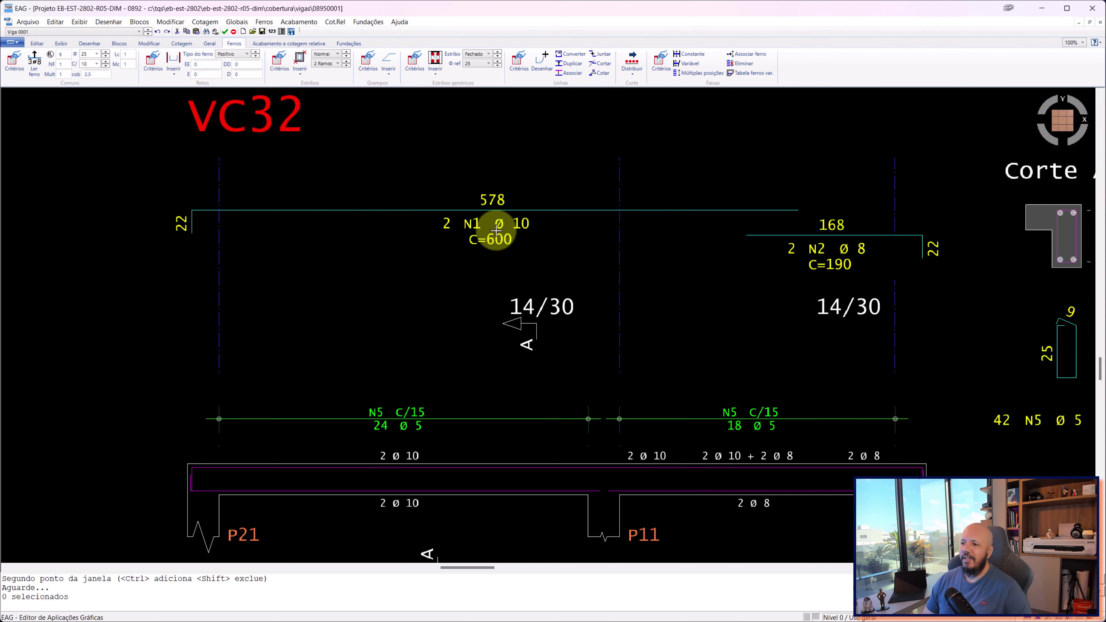
{"action": "right_click", "coordinate": [433, 216]}
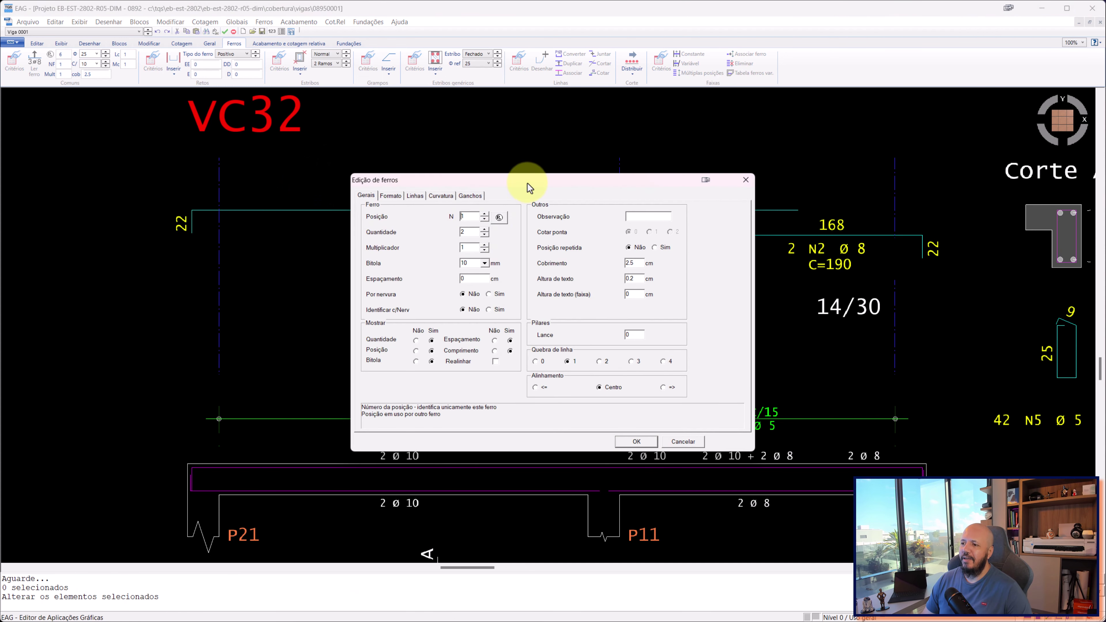
{"action": "left_click_drag", "start_coordinate": [526, 183], "coordinate": [469, 239]}
{"action": "left_click", "coordinate": [672, 238]}
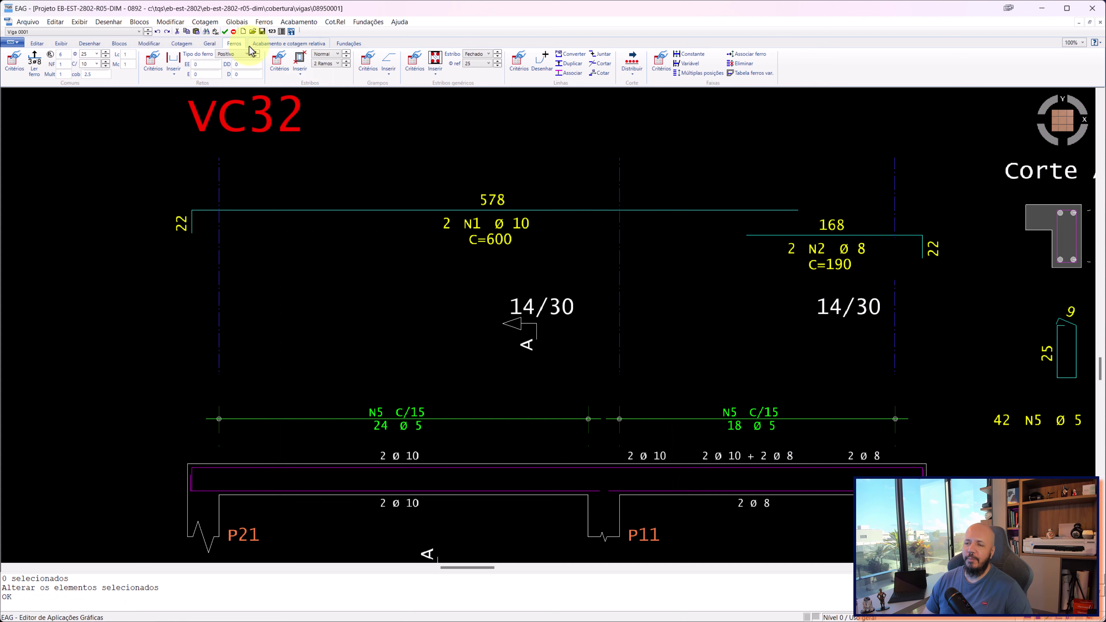
- Window-select N1 with its labels and check the finishing and rebar tool tabs
{"action": "left_click", "coordinate": [716, 148]}
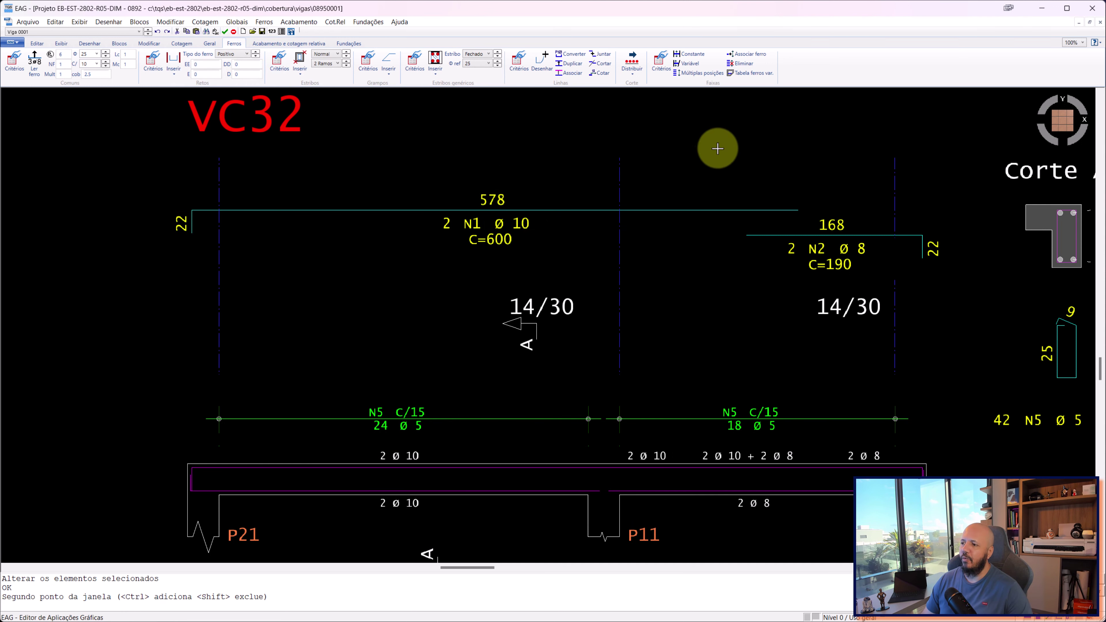
{"action": "left_click", "coordinate": [356, 301]}
{"action": "scroll", "coordinate": [640, 218], "scroll_direction": "down", "scroll_amount": 4}
{"action": "scroll", "coordinate": [566, 248], "scroll_direction": "up", "scroll_amount": 2}
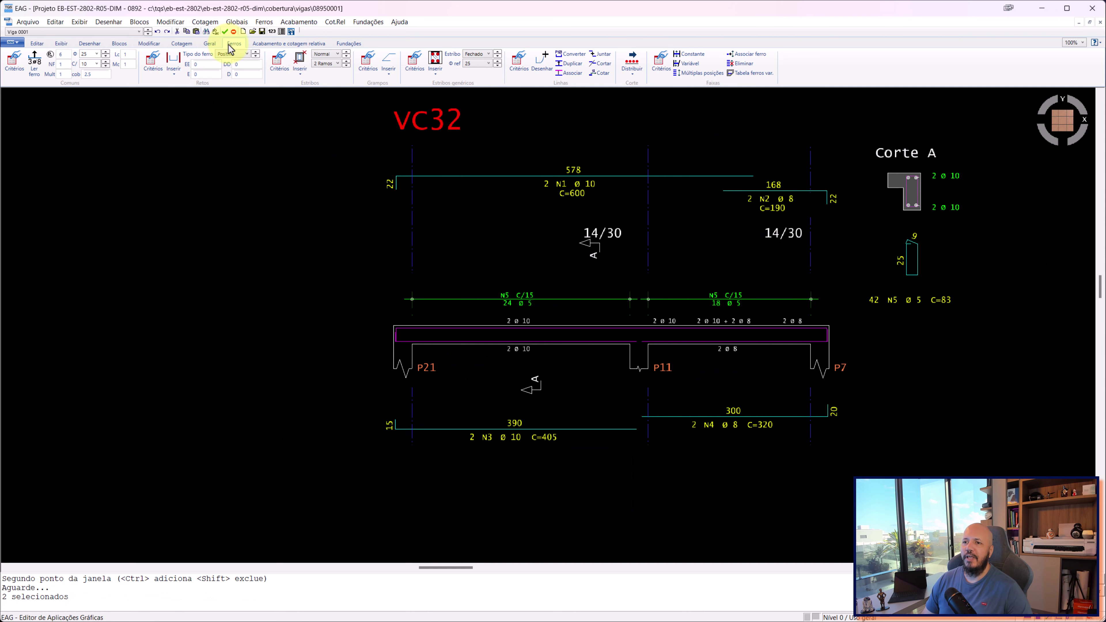
{"action": "left_click", "coordinate": [292, 44]}
{"action": "left_click", "coordinate": [233, 43]}
{"action": "scroll", "coordinate": [479, 210], "scroll_direction": "up", "scroll_amount": 2}
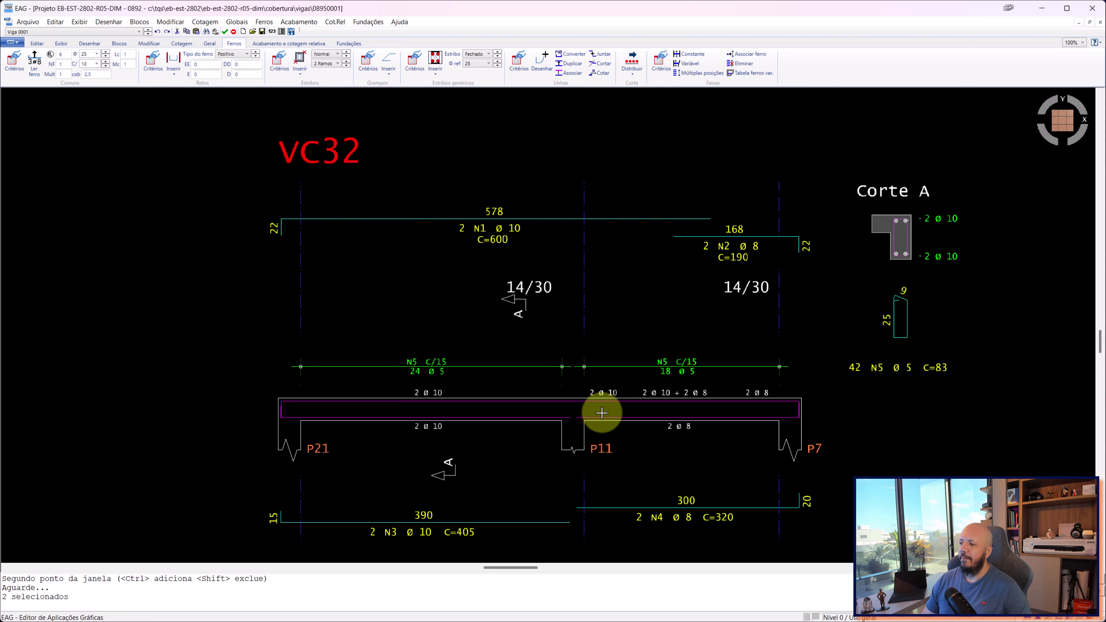
{"action": "scroll", "coordinate": [602, 413], "scroll_direction": "up", "scroll_amount": 1}
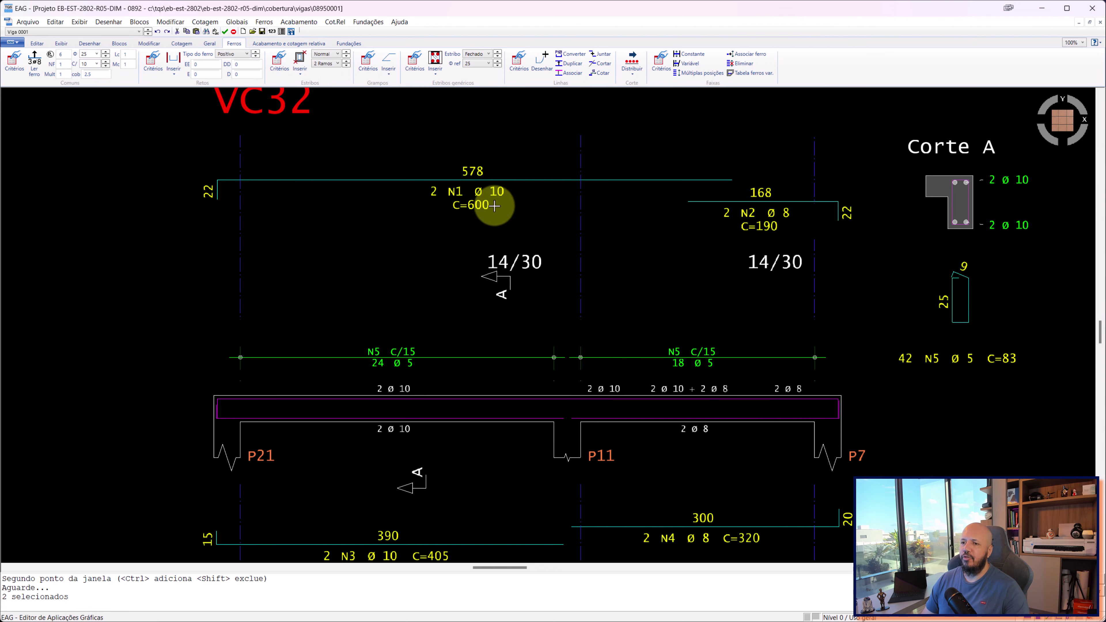
{"action": "scroll", "coordinate": [490, 194], "scroll_direction": "down", "scroll_amount": 2}
{"action": "scroll", "coordinate": [494, 190], "scroll_direction": "down", "scroll_amount": 1}
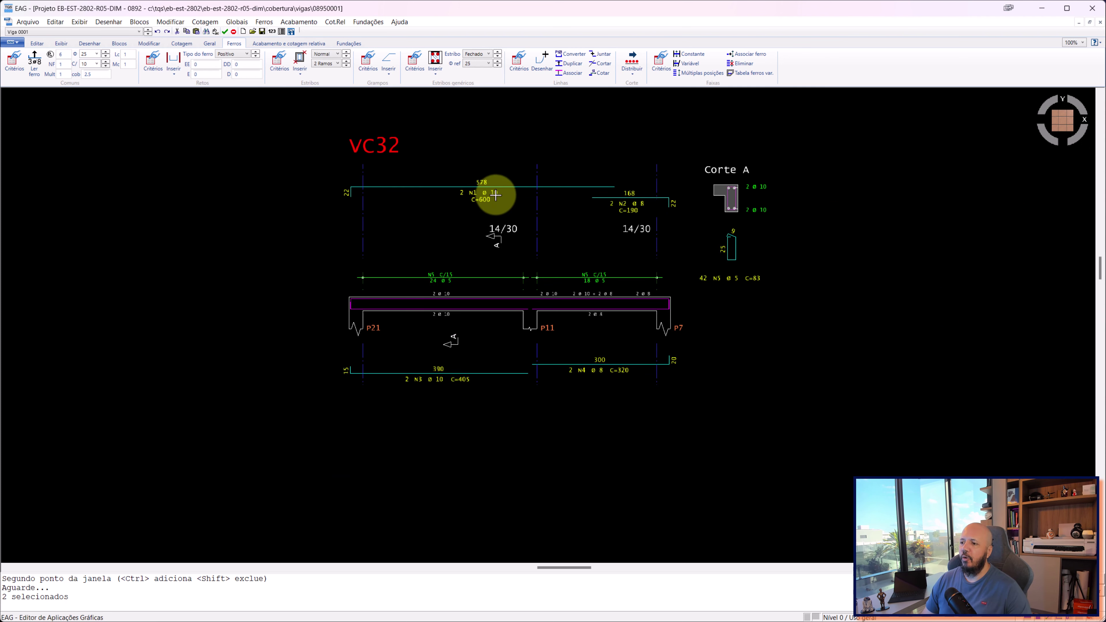
{"action": "scroll", "coordinate": [518, 189], "scroll_direction": "up", "scroll_amount": 3}
- Stretch N1 to a 648 straight length with a 69 left leg (C=717)
{"action": "left_click", "coordinate": [717, 186]}
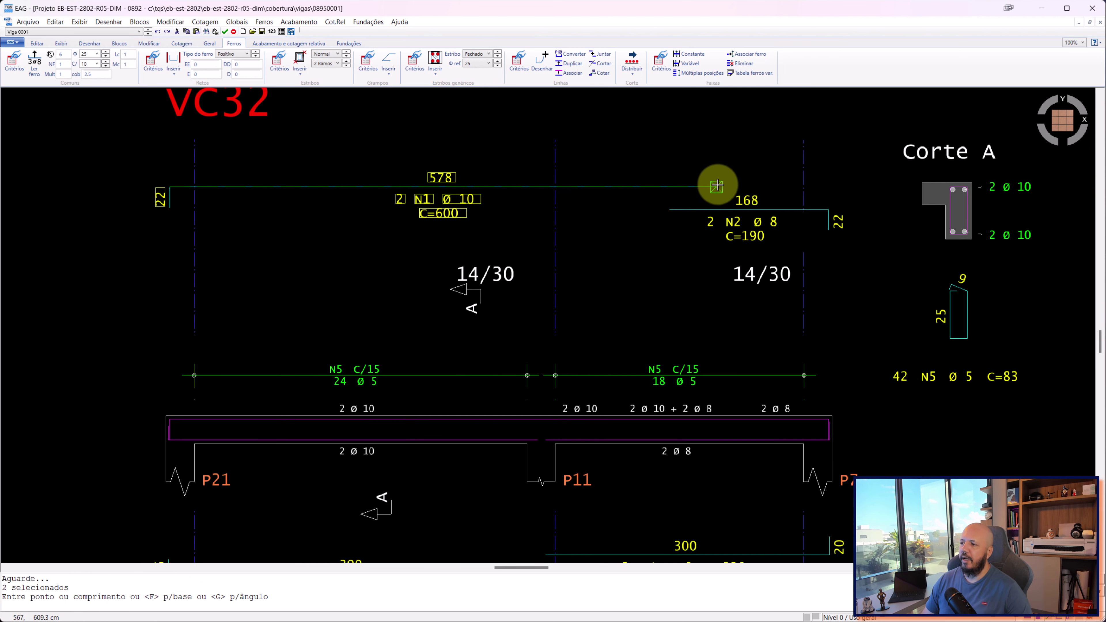
{"action": "left_click", "coordinate": [783, 180]}
{"action": "scroll", "coordinate": [418, 215], "scroll_direction": "up", "scroll_amount": 1}
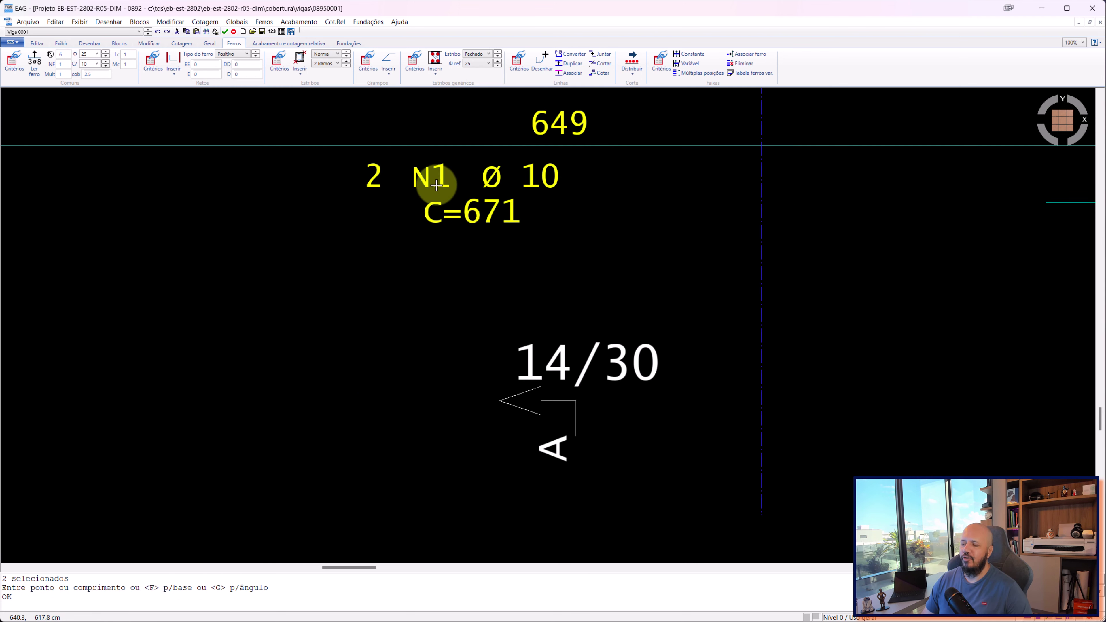
{"action": "left_click", "coordinate": [470, 208]}
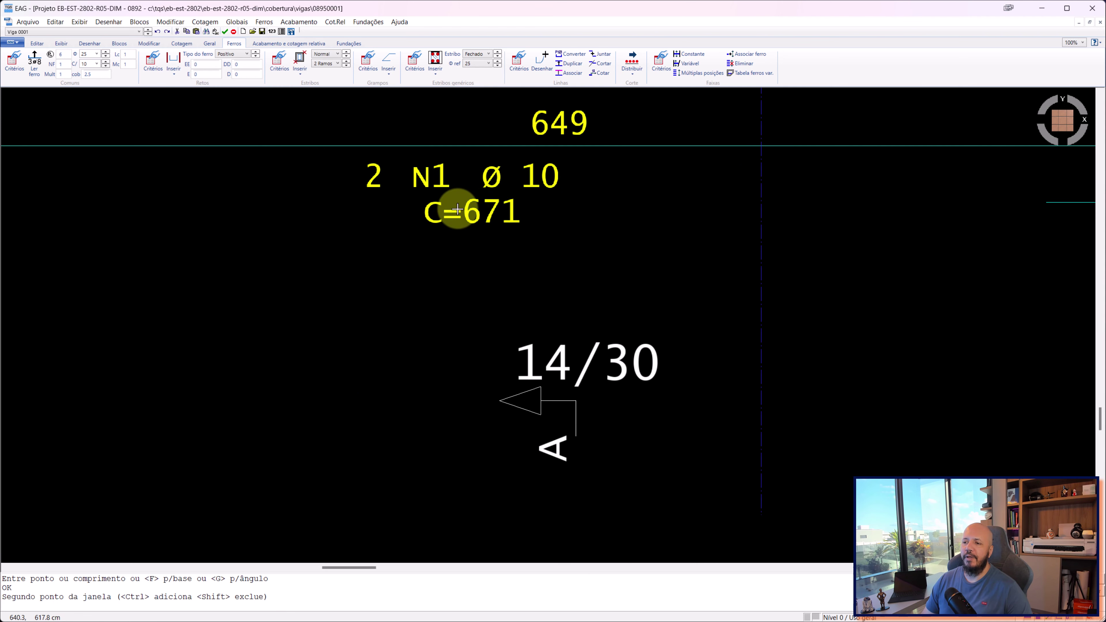
{"action": "scroll", "coordinate": [440, 204], "scroll_direction": "down", "scroll_amount": 2}
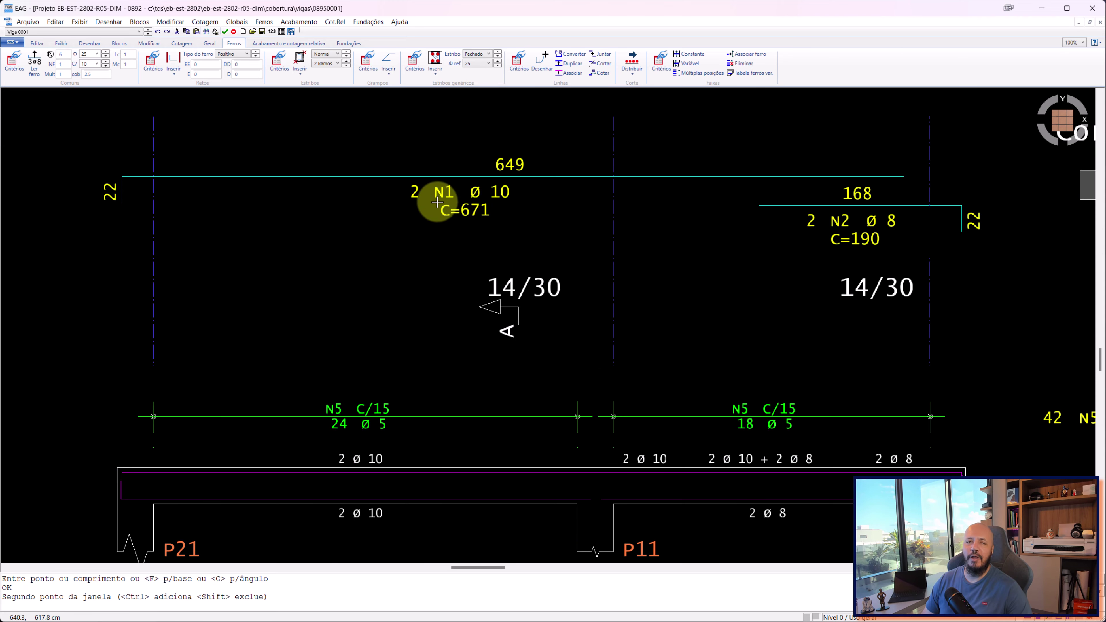
{"action": "left_click", "coordinate": [111, 191]}
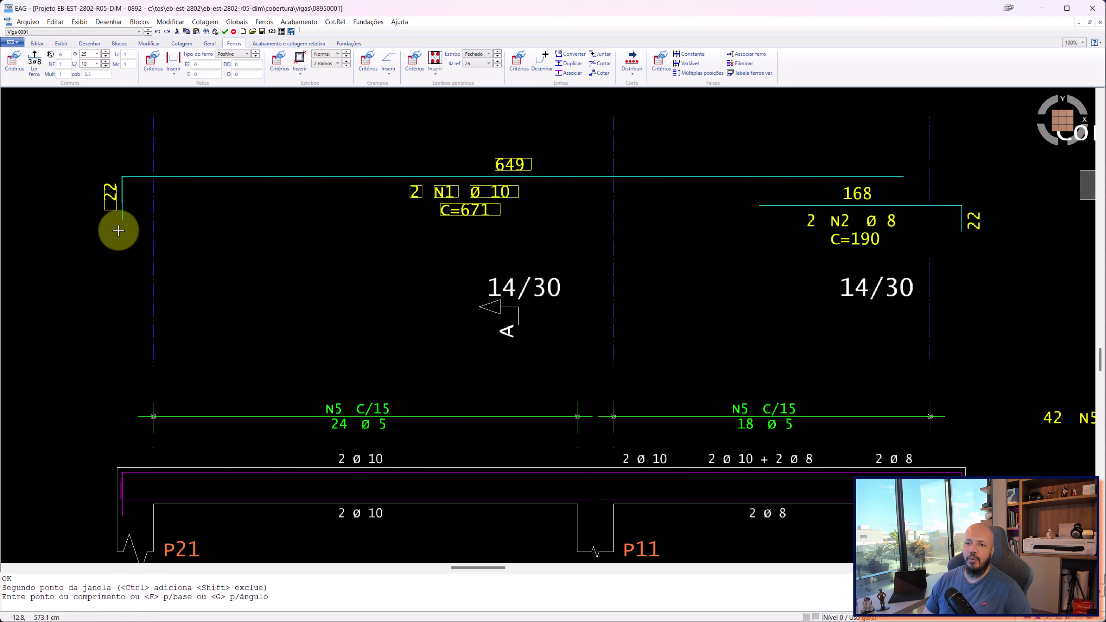
{"action": "left_click", "coordinate": [119, 260]}
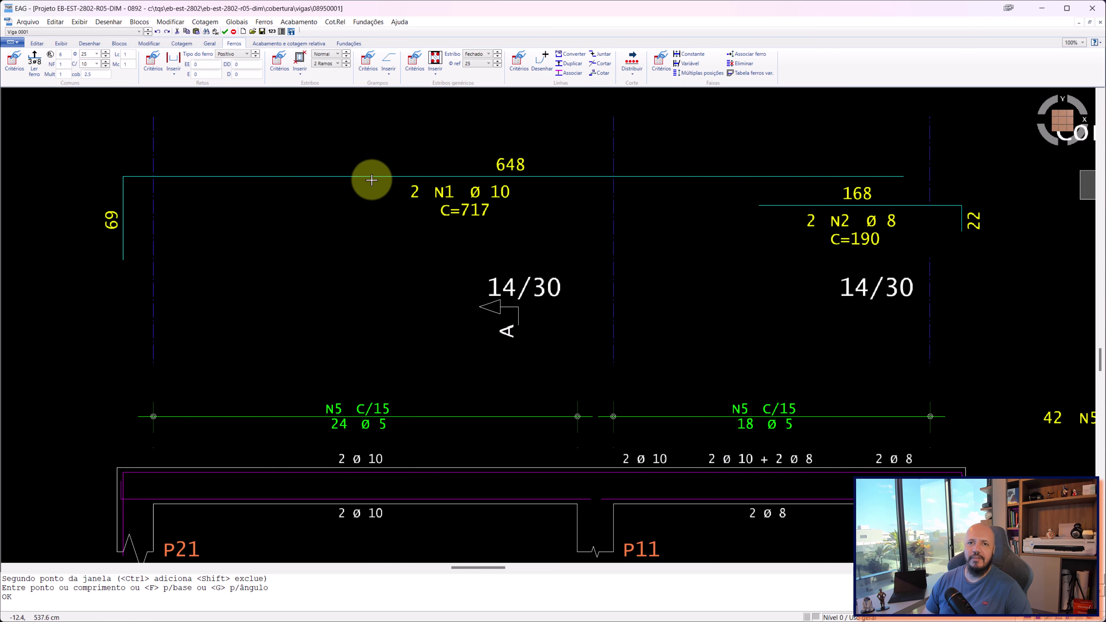
- Close the VC32 beam drawing and collapse the EB-EST-2802 project branches
{"action": "left_click", "coordinate": [1094, 15]}
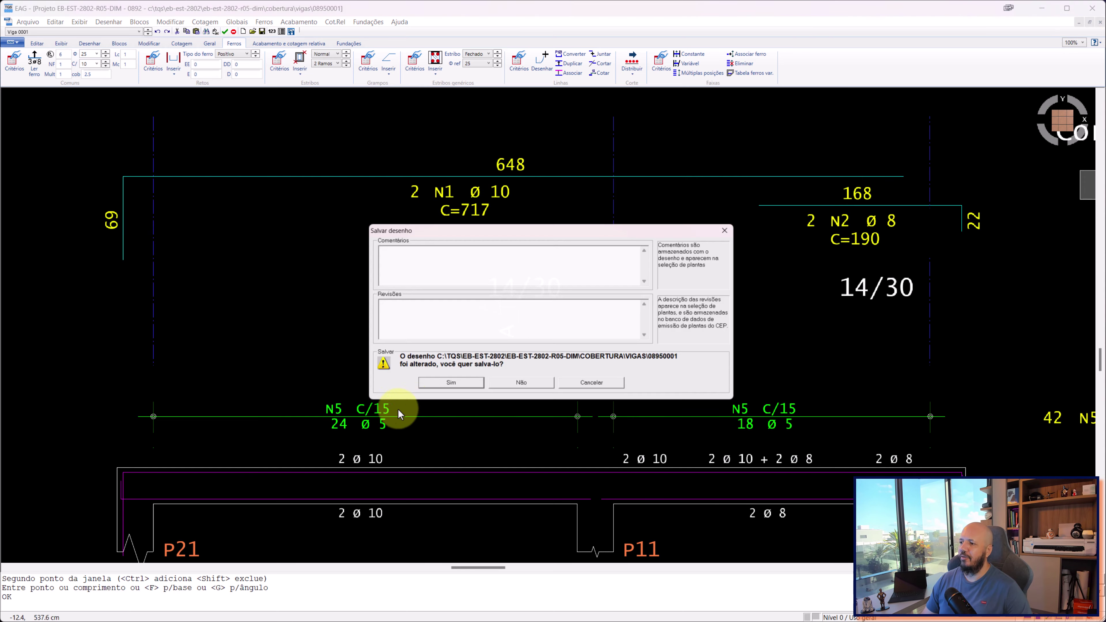
{"action": "left_click", "coordinate": [513, 387]}
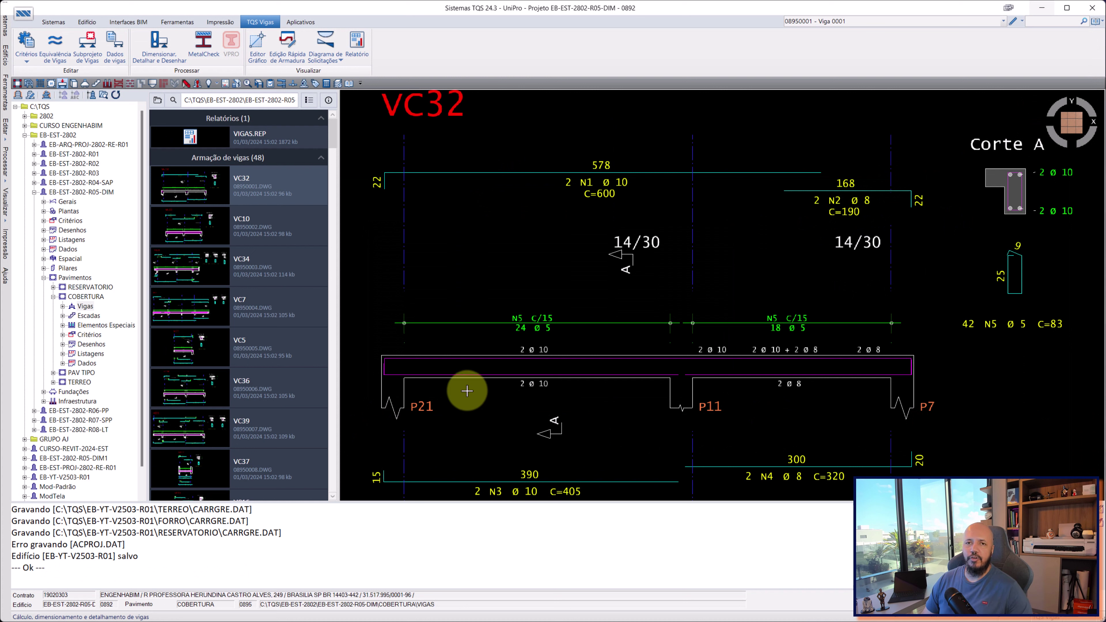
{"action": "left_click", "coordinate": [34, 192]}
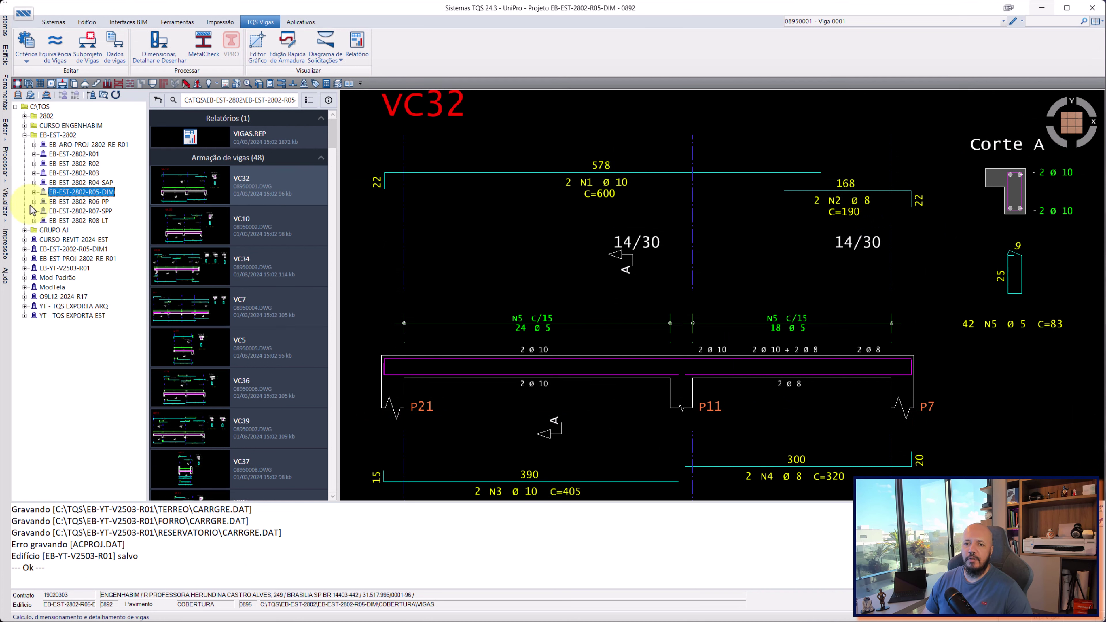
{"action": "left_click", "coordinate": [25, 135]}
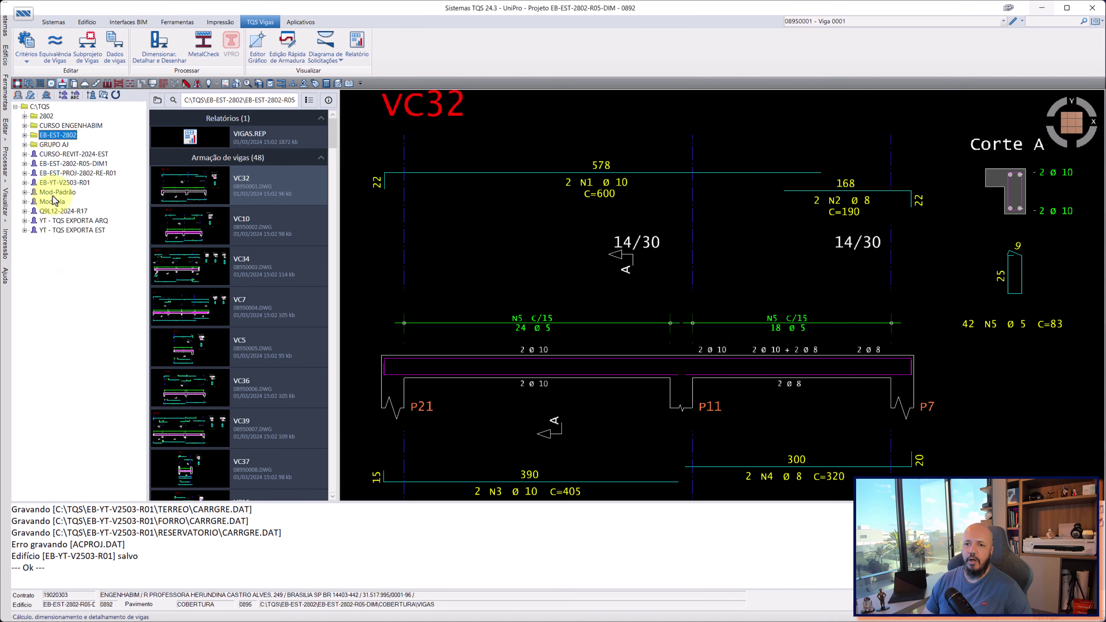
- Select EB-YT-V2503-R01, check its Gerais section, and open its folder in Windows Explorer
{"action": "left_click", "coordinate": [61, 183]}
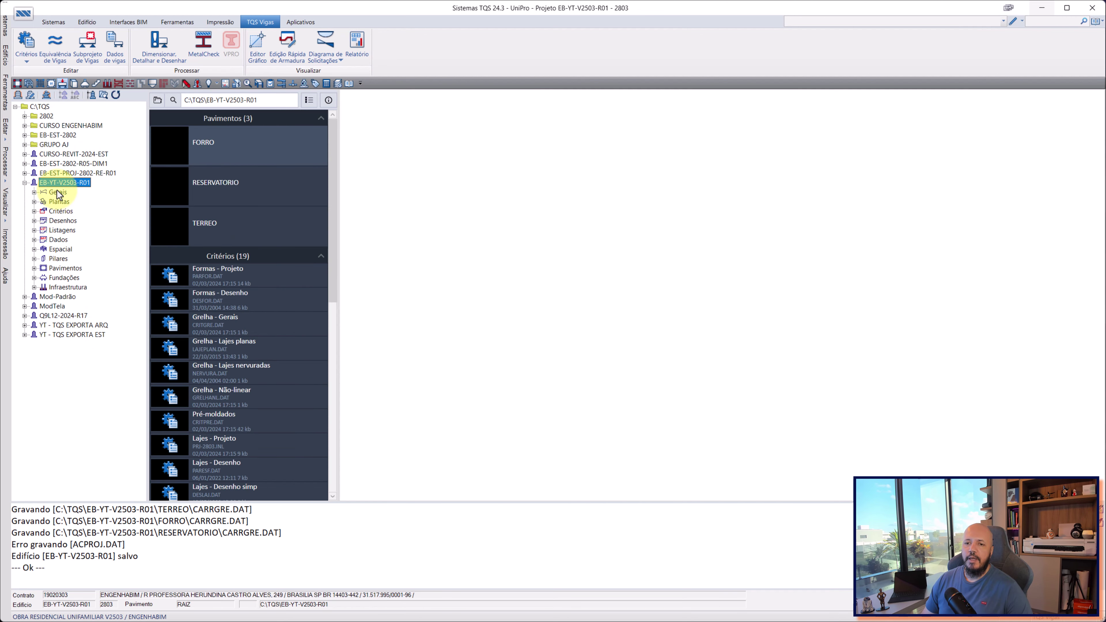
{"action": "left_click", "coordinate": [57, 193]}
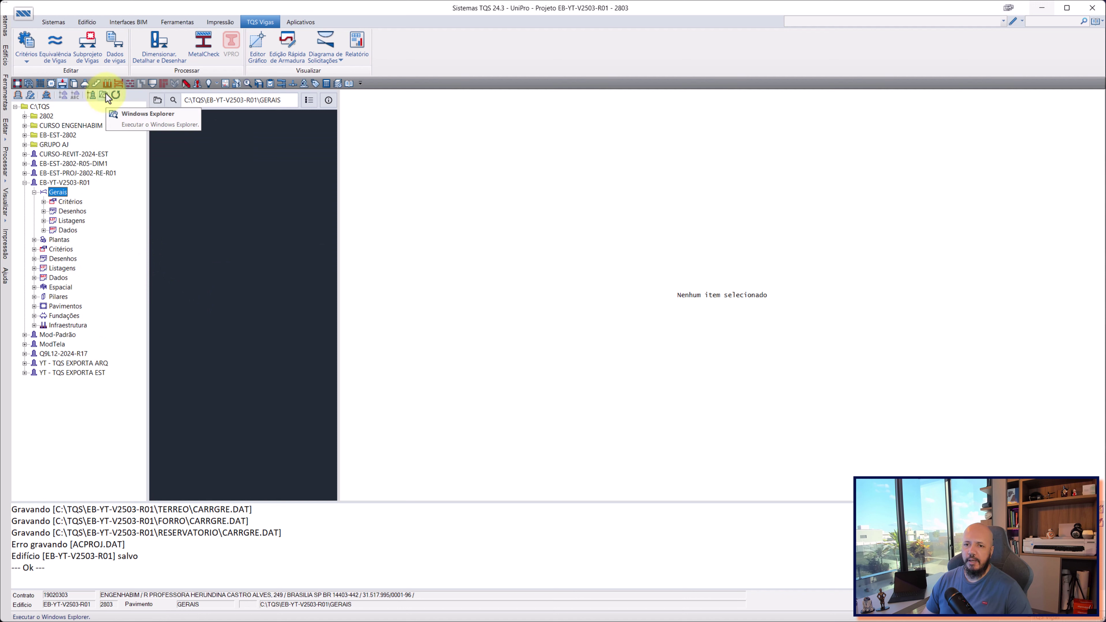
{"action": "left_click", "coordinate": [66, 183]}
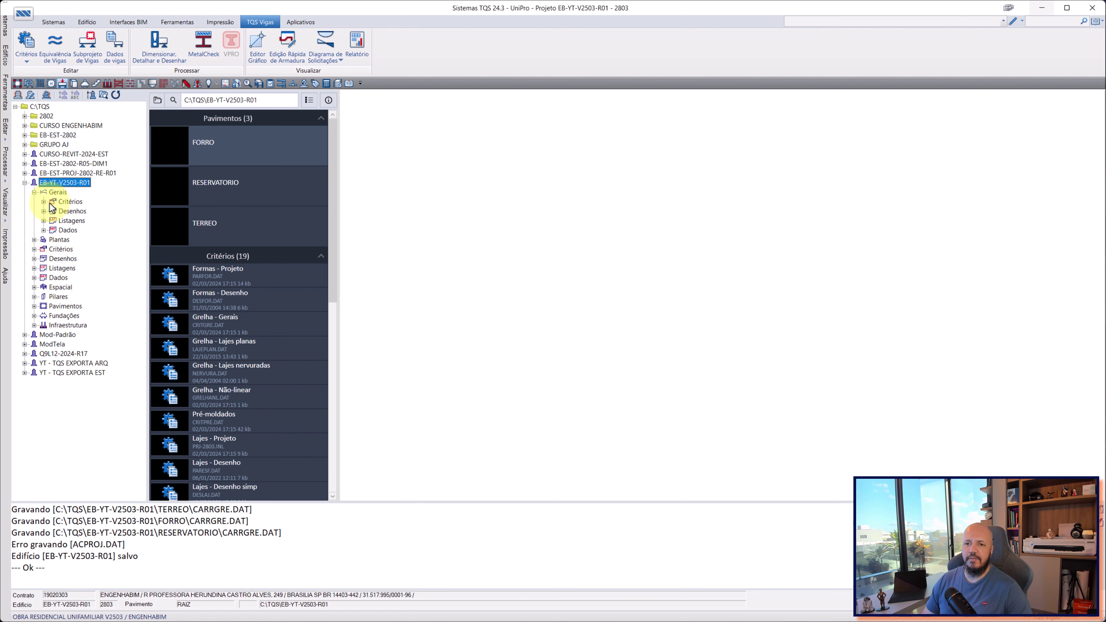
{"action": "left_click", "coordinate": [24, 182]}
{"action": "left_click", "coordinate": [24, 183]}
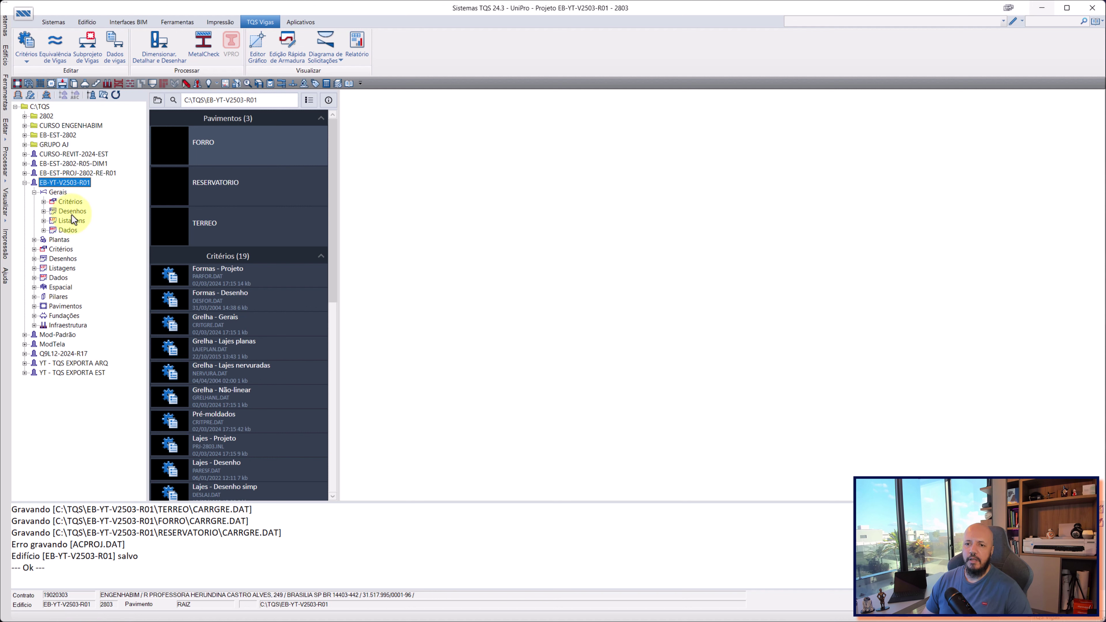
{"action": "left_click", "coordinate": [25, 183]}
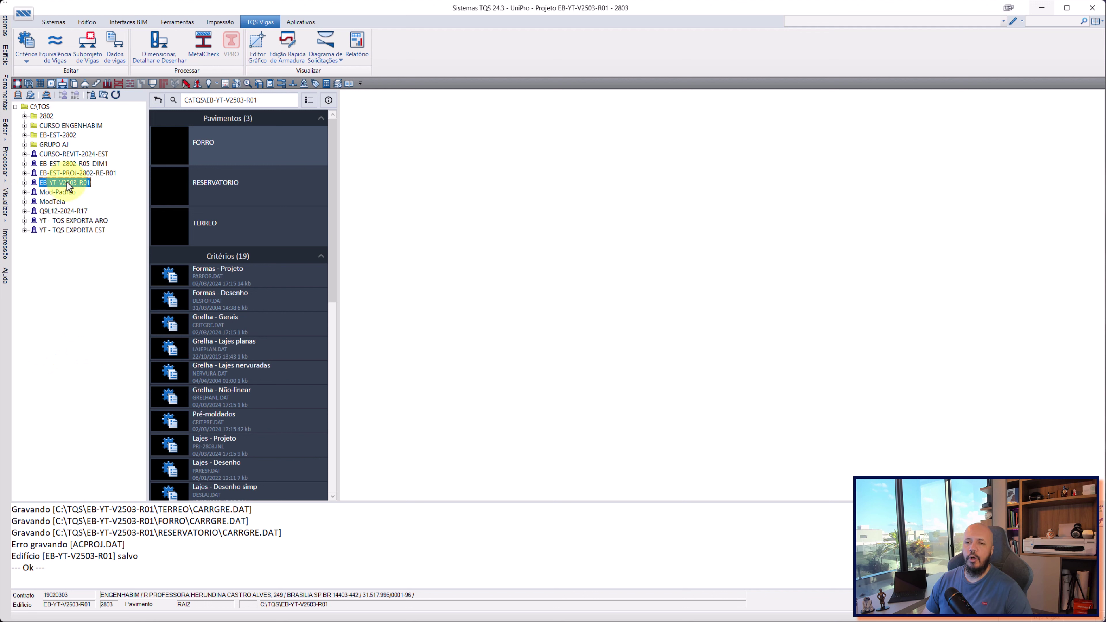
{"action": "left_click", "coordinate": [105, 96]}
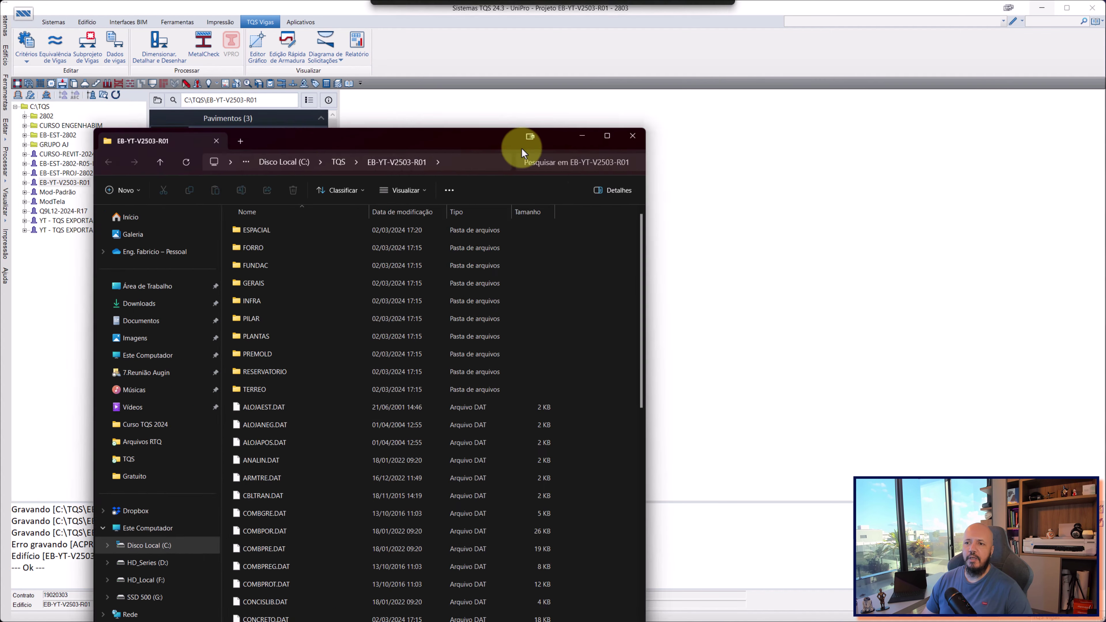
- Maximize the project folder window and select its ten subfolders ESPACIAL through TERREO
{"action": "left_click_drag", "start_coordinate": [522, 149], "coordinate": [591, 137]}
{"action": "double_click", "coordinate": [591, 137]}
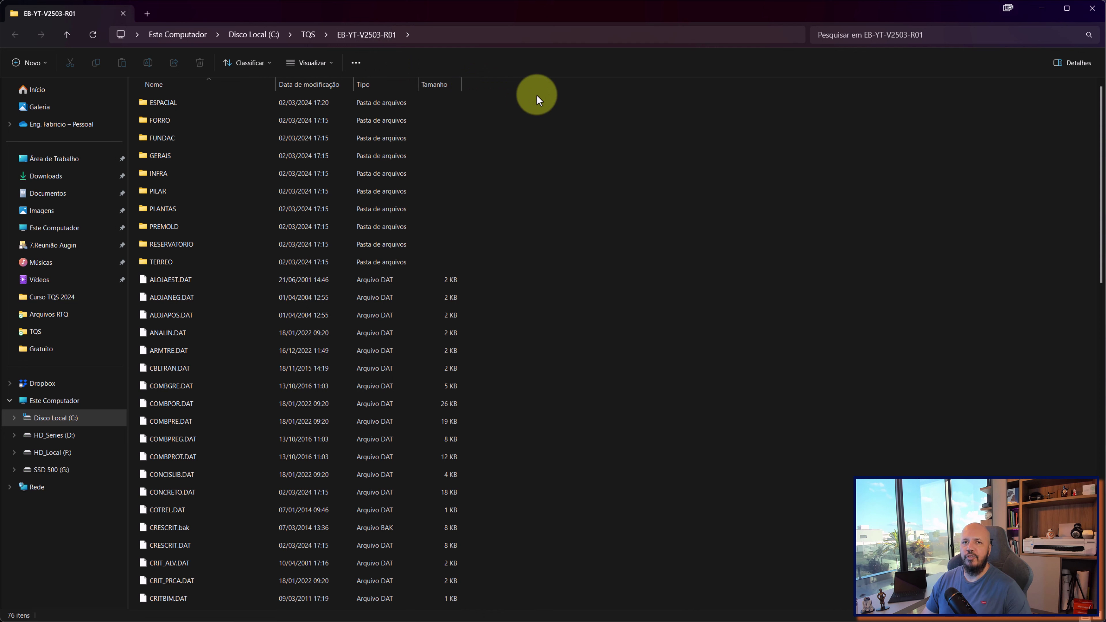
{"action": "mouse_move", "coordinate": [537, 96]}
{"action": "left_mouse_down"}
{"action": "mouse_move", "coordinate": [250, 494]}
{"action": "mouse_move", "coordinate": [578, 196]}
{"action": "mouse_move", "coordinate": [415, 132]}
{"action": "left_mouse_up"}
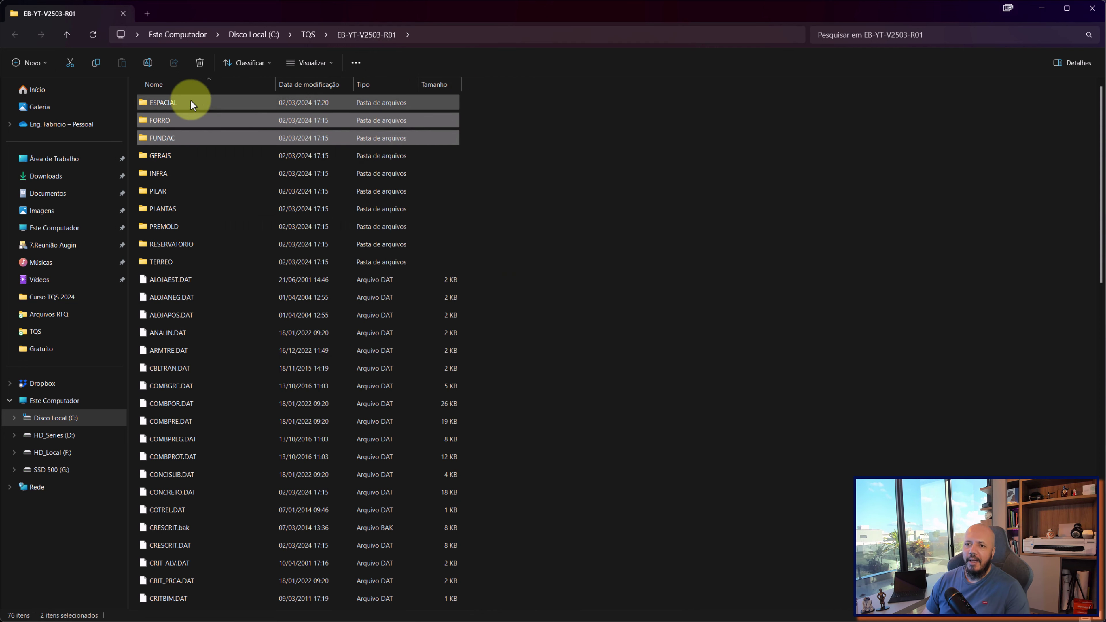
{"action": "left_click_drag", "start_coordinate": [528, 95], "coordinate": [216, 261]}
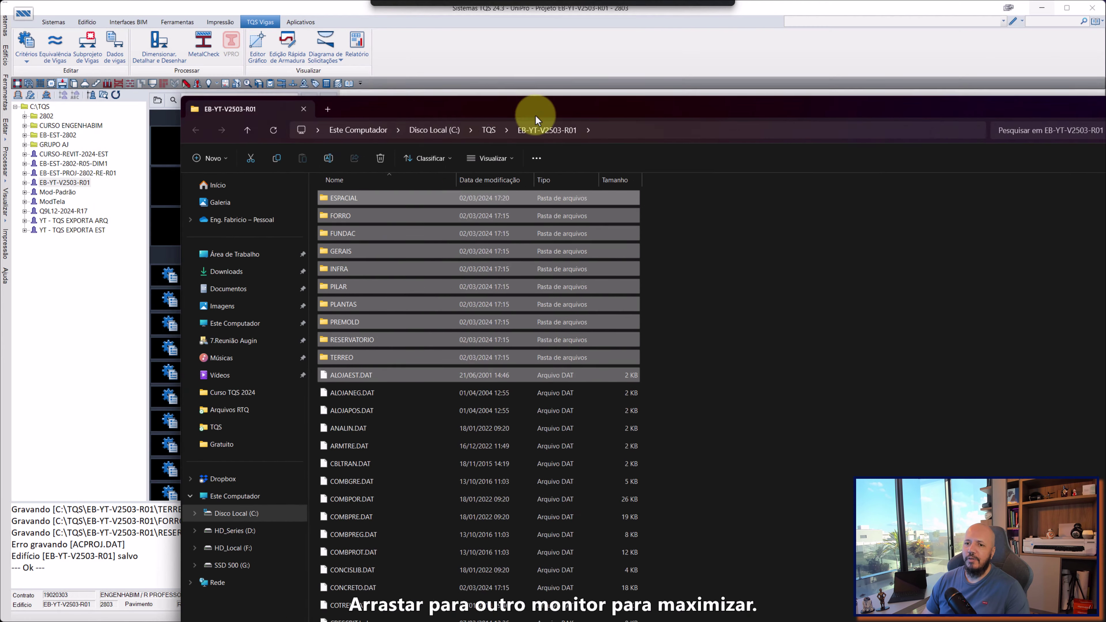
{"action": "left_click_drag", "start_coordinate": [296, 12], "coordinate": [662, 114]}
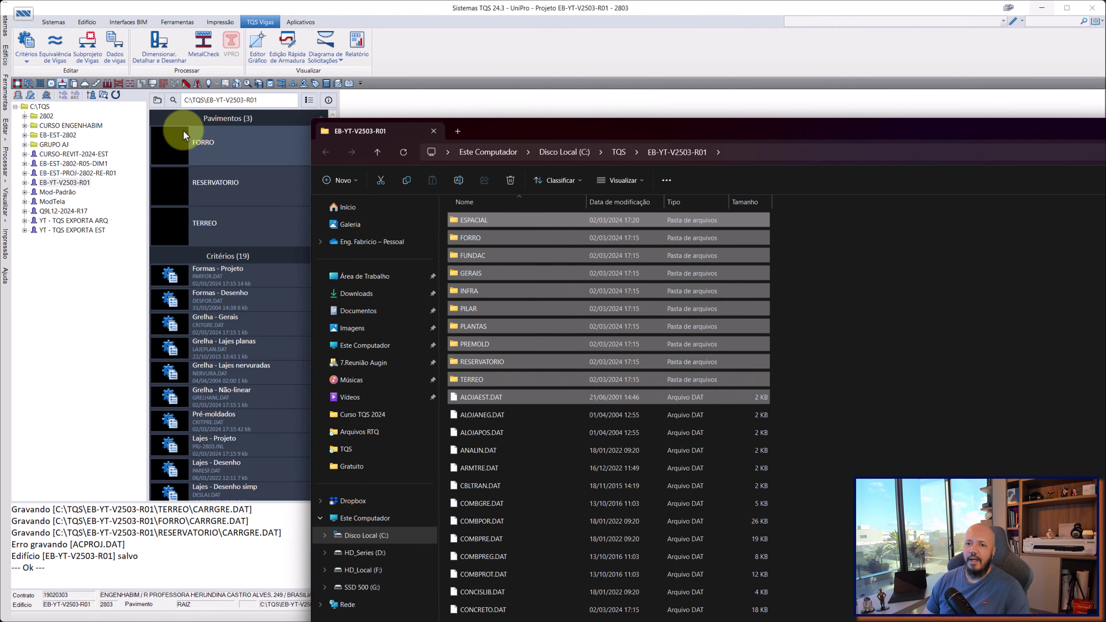
{"action": "left_click", "coordinate": [26, 190]}
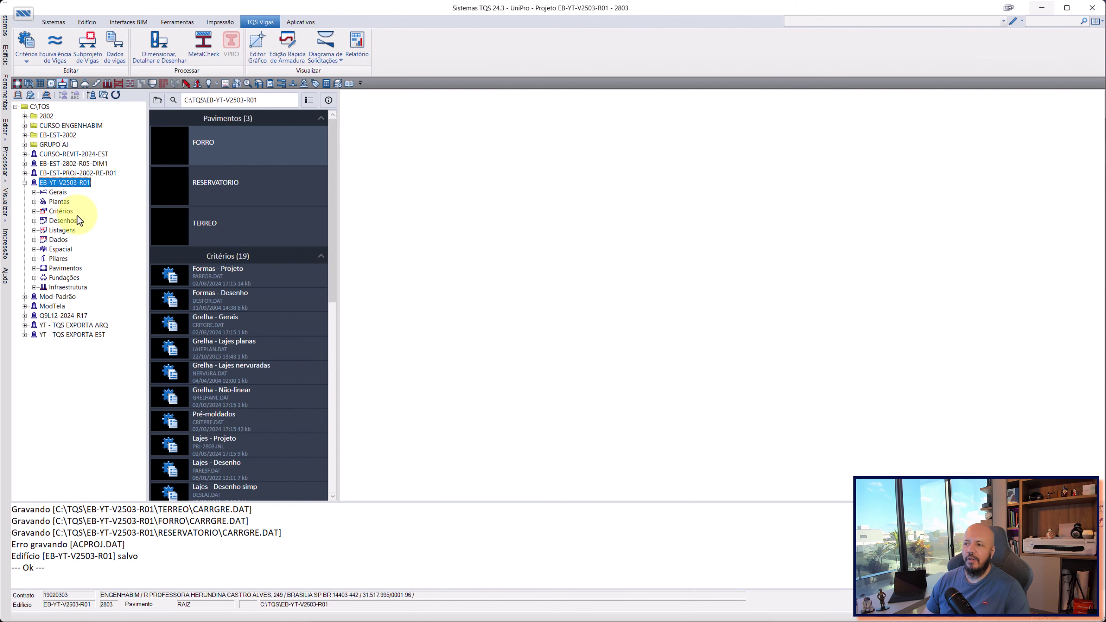
{"action": "key", "text": "alt+Tab"}
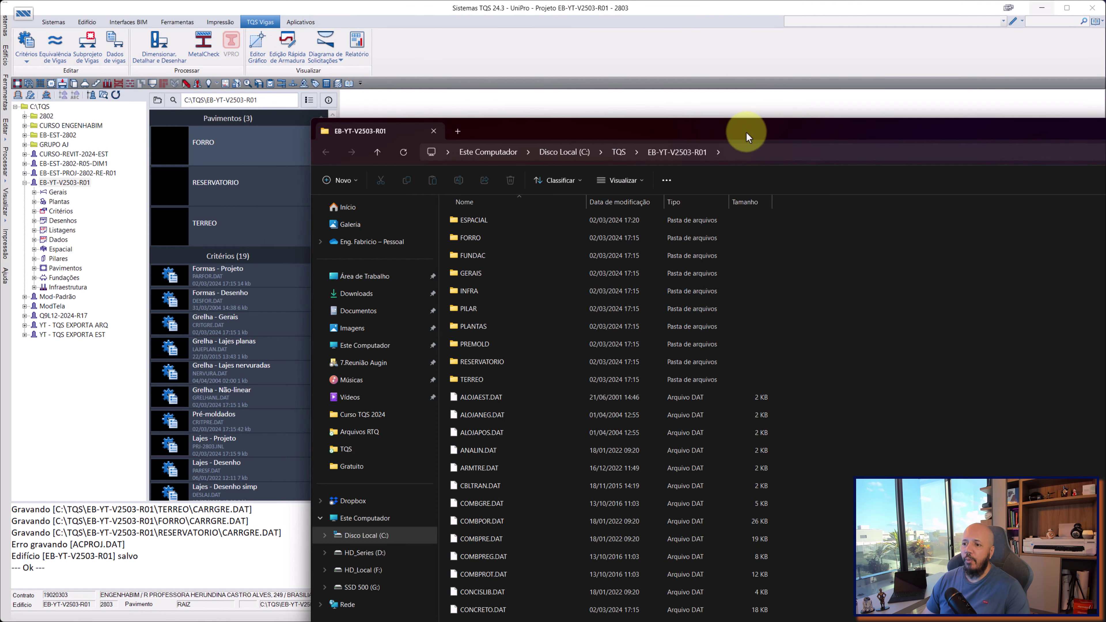
- Arrange the Explorer window beside TQS, scroll the folder, and open GERAIS
{"action": "left_click_drag", "start_coordinate": [746, 132], "coordinate": [588, 71]}
{"action": "scroll", "coordinate": [354, 379], "scroll_direction": "down", "scroll_amount": 2}
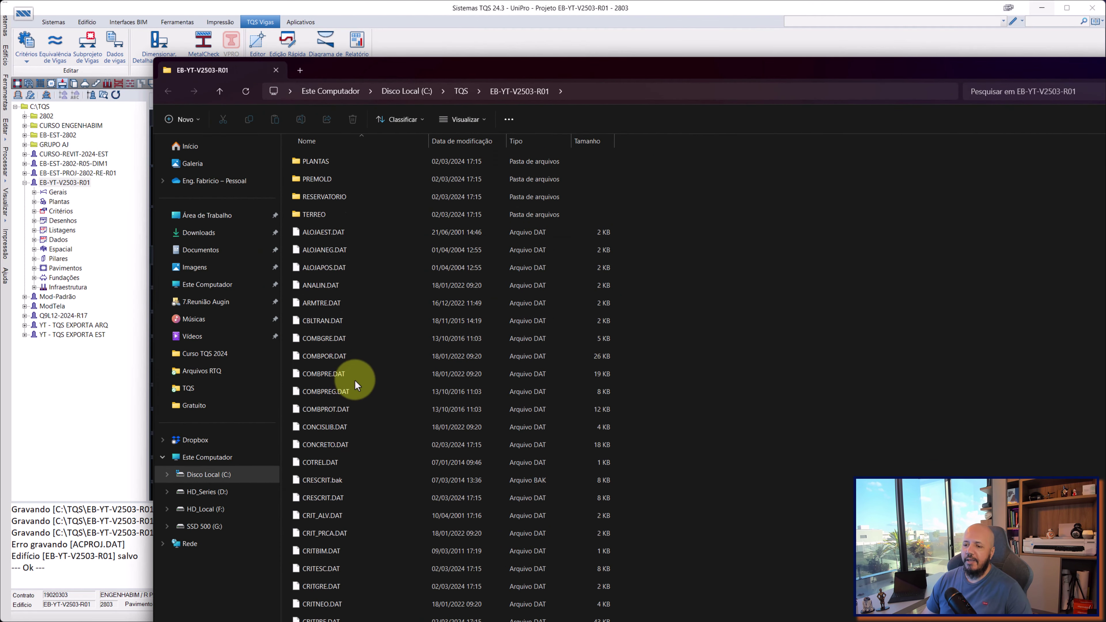
{"action": "scroll", "coordinate": [355, 380], "scroll_direction": "down", "scroll_amount": 5}
{"action": "scroll", "coordinate": [356, 367], "scroll_direction": "down", "scroll_amount": 5}
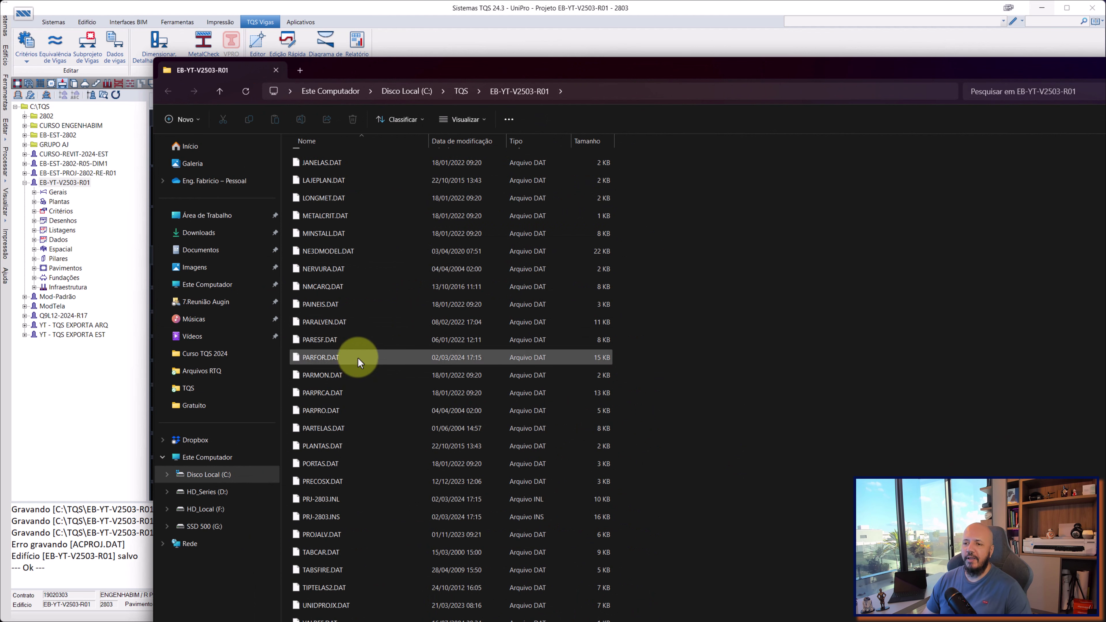
{"action": "scroll", "coordinate": [358, 356], "scroll_direction": "up", "scroll_amount": 2}
{"action": "scroll", "coordinate": [365, 335], "scroll_direction": "up", "scroll_amount": 10}
{"action": "scroll", "coordinate": [374, 301], "scroll_direction": "up", "scroll_amount": 2}
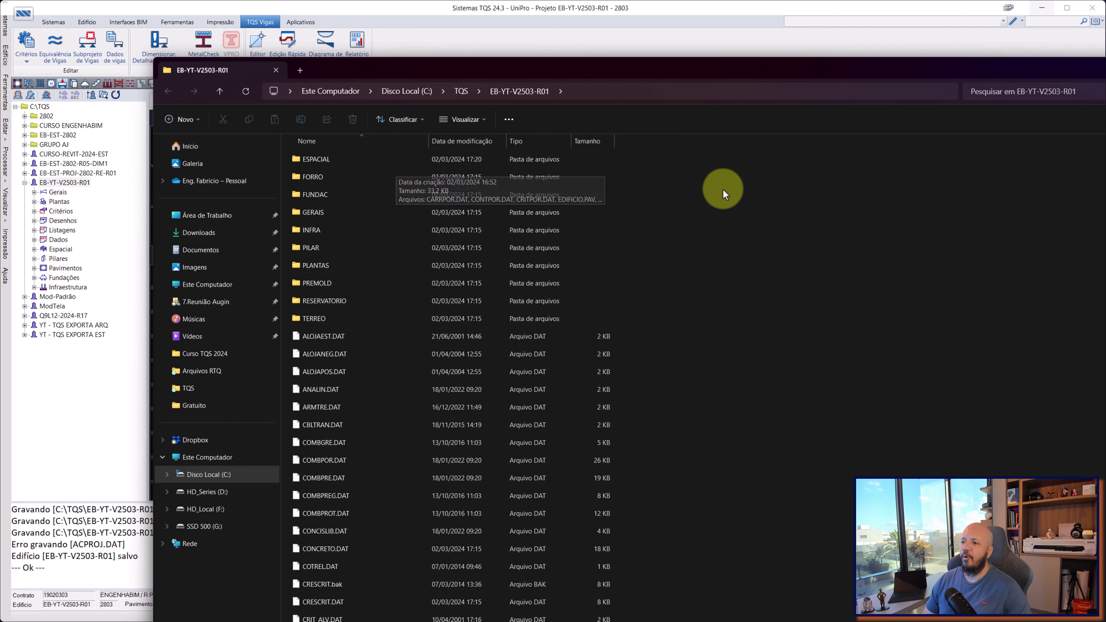
{"action": "scroll", "coordinate": [656, 379], "scroll_direction": "down", "scroll_amount": 6}
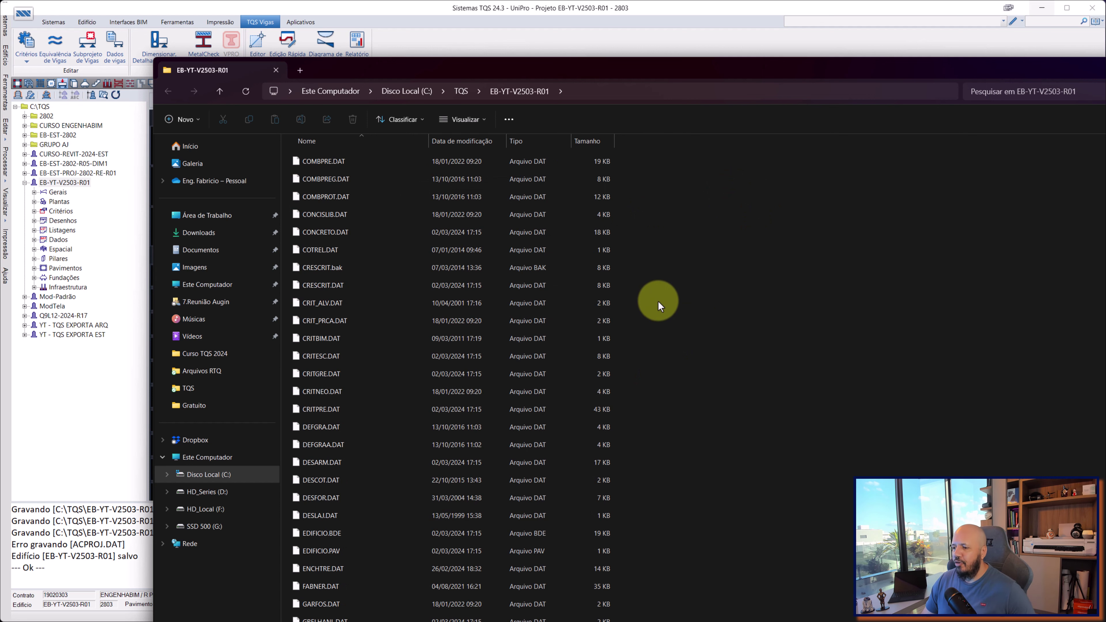
{"action": "left_click_drag", "start_coordinate": [666, 61], "coordinate": [595, 114]}
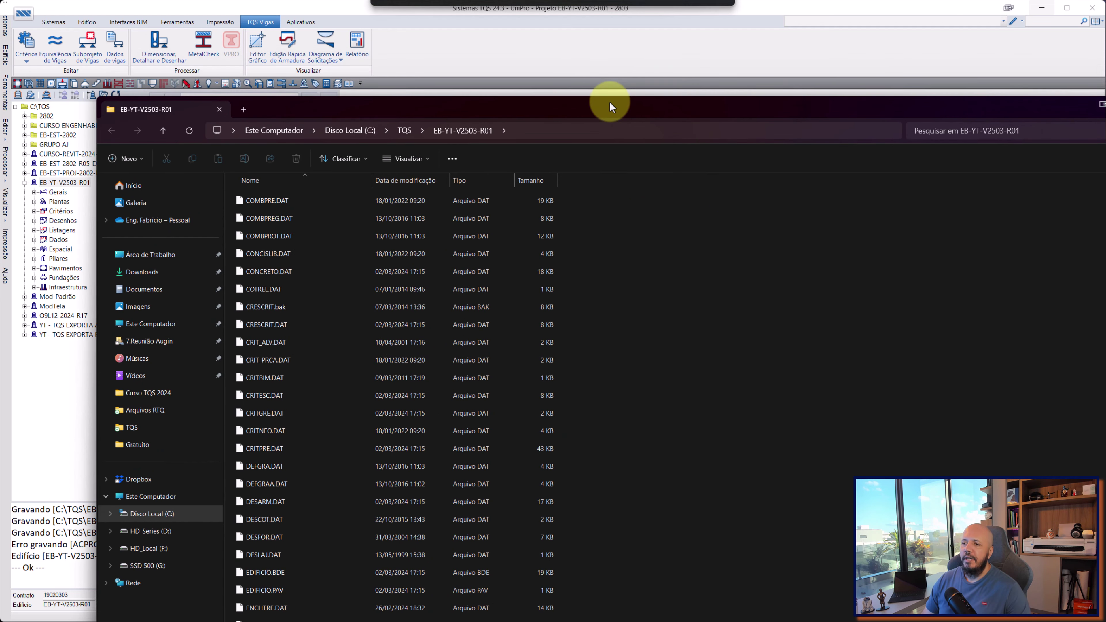
{"action": "scroll", "coordinate": [357, 254], "scroll_direction": "up", "scroll_amount": 6}
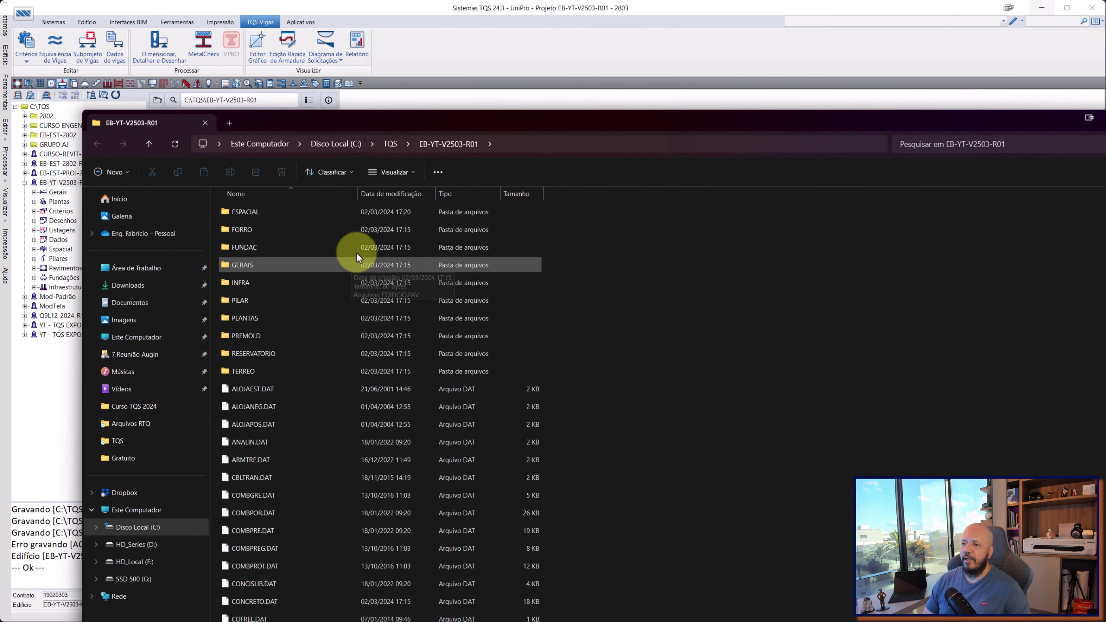
{"action": "double_click", "coordinate": [251, 264]}
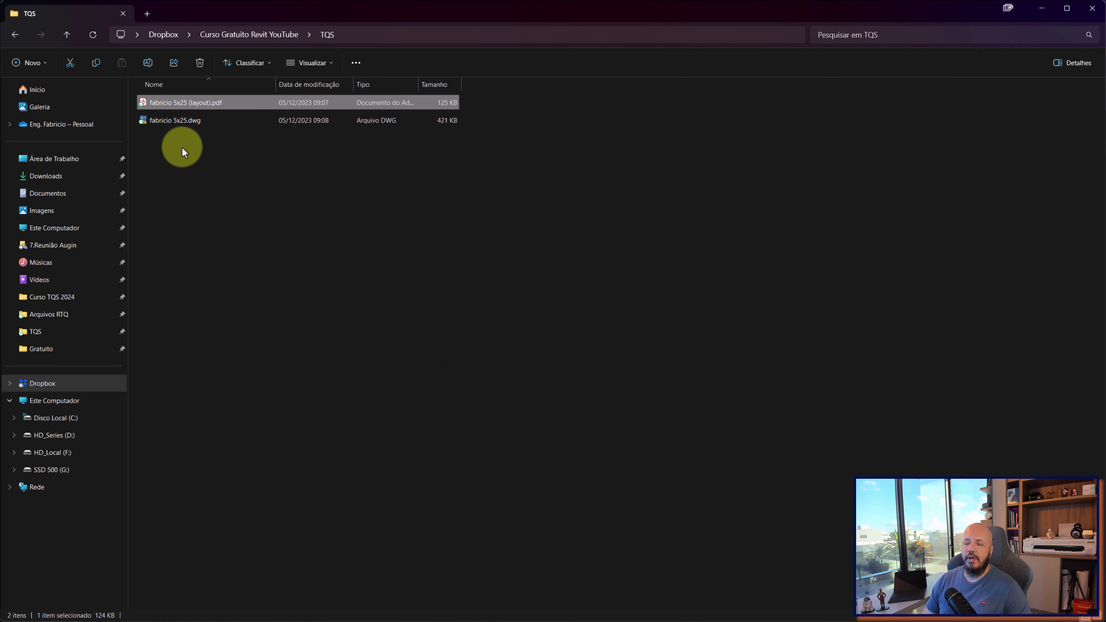
- Select fabricio 5x25.dwg and fabricio 5x25 (layout).pdf in the Dropbox TQS folder
{"action": "left_click_drag", "start_coordinate": [624, 12], "coordinate": [623, 23]}
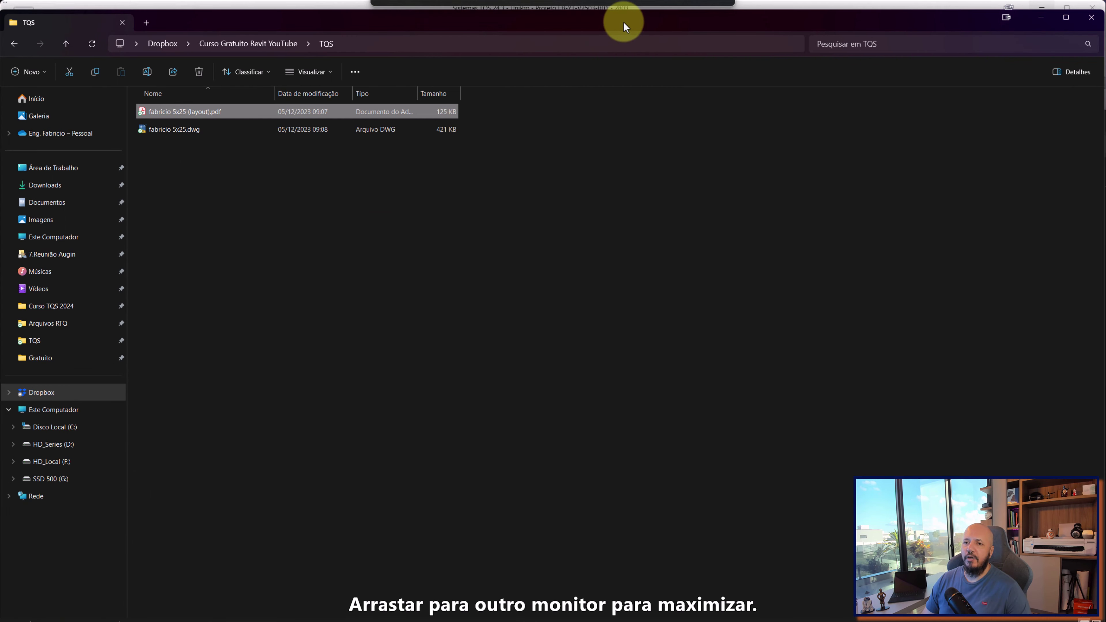
{"action": "left_click", "coordinate": [194, 128]}
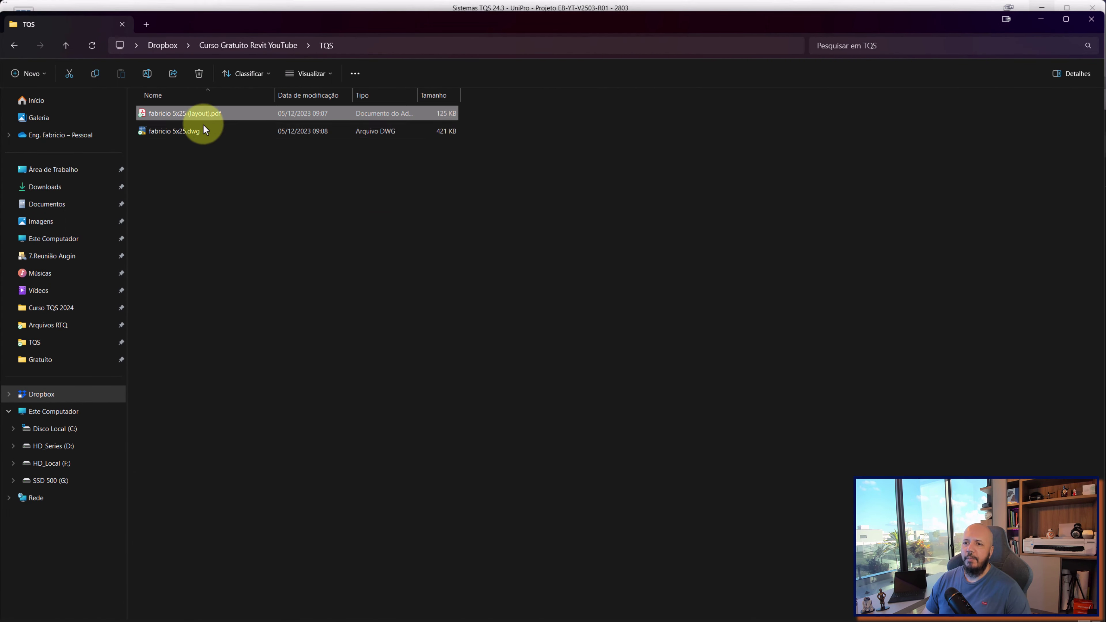
{"action": "left_click", "coordinate": [200, 135]}
{"action": "left_click", "coordinate": [215, 116]}
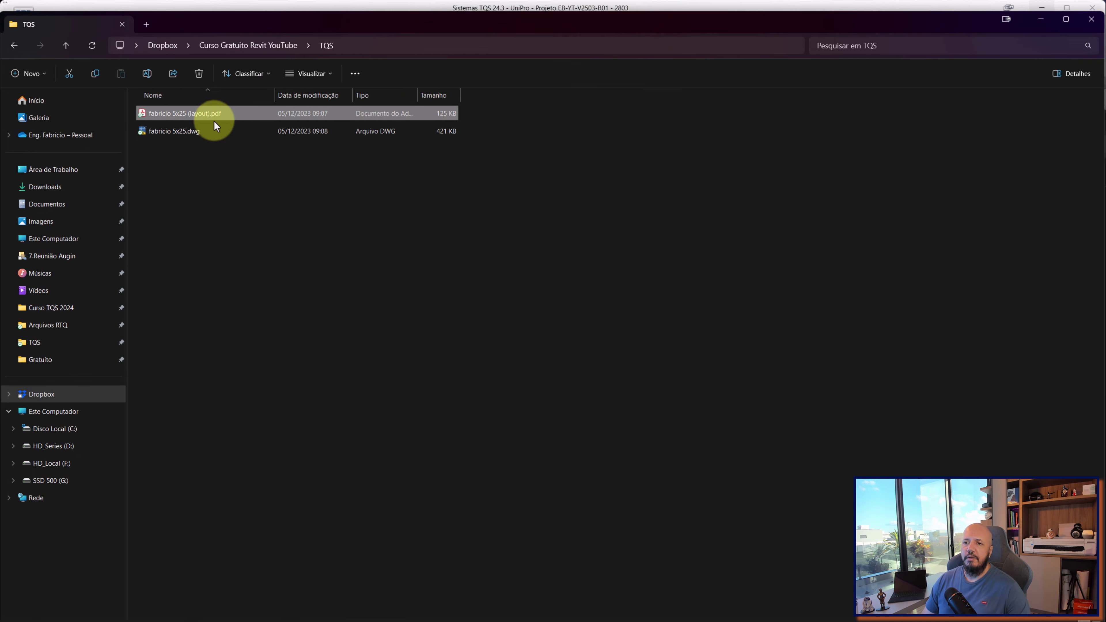
{"action": "left_click", "coordinate": [208, 125]}
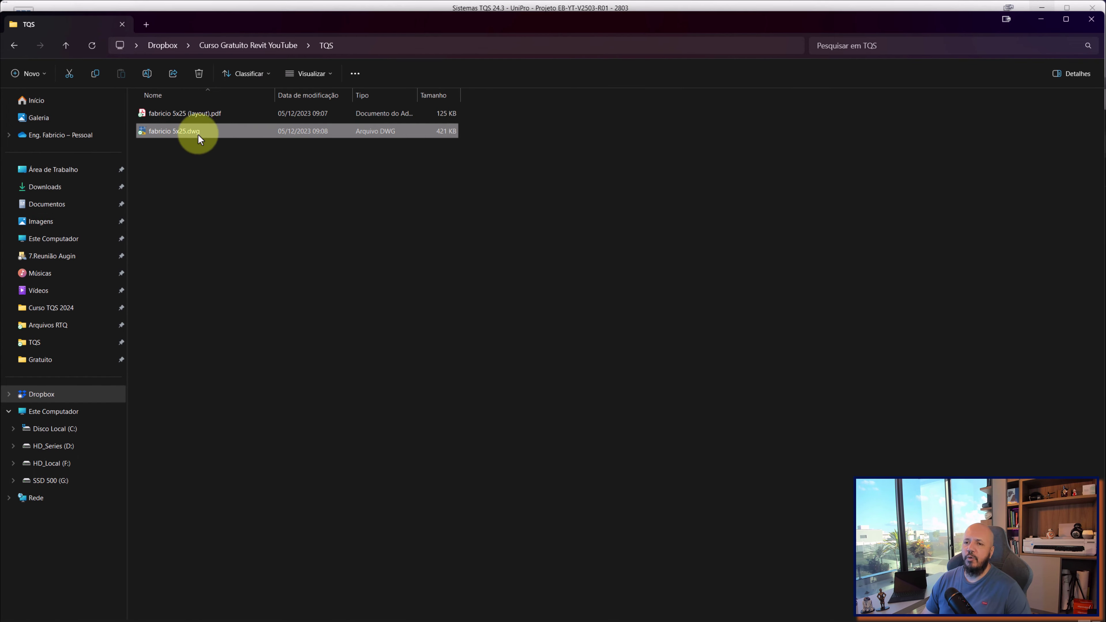
{"action": "left_click_drag", "start_coordinate": [580, 21], "coordinate": [541, 124]}
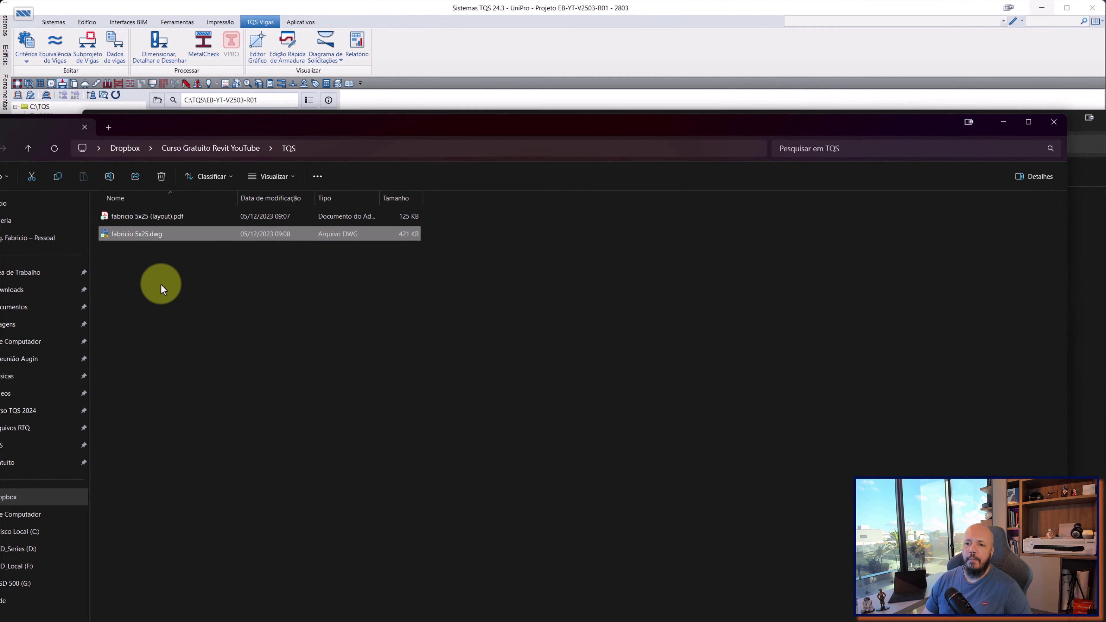
{"action": "left_click_drag", "start_coordinate": [125, 218], "coordinate": [125, 215]}
{"action": "mouse_move", "coordinate": [654, 129]}
{"action": "left_mouse_down"}
{"action": "mouse_move", "coordinate": [2, 237]}
{"action": "mouse_move", "coordinate": [783, 344]}
{"action": "left_mouse_up"}
{"action": "left_click_drag", "start_coordinate": [296, 554], "coordinate": [244, 419]}
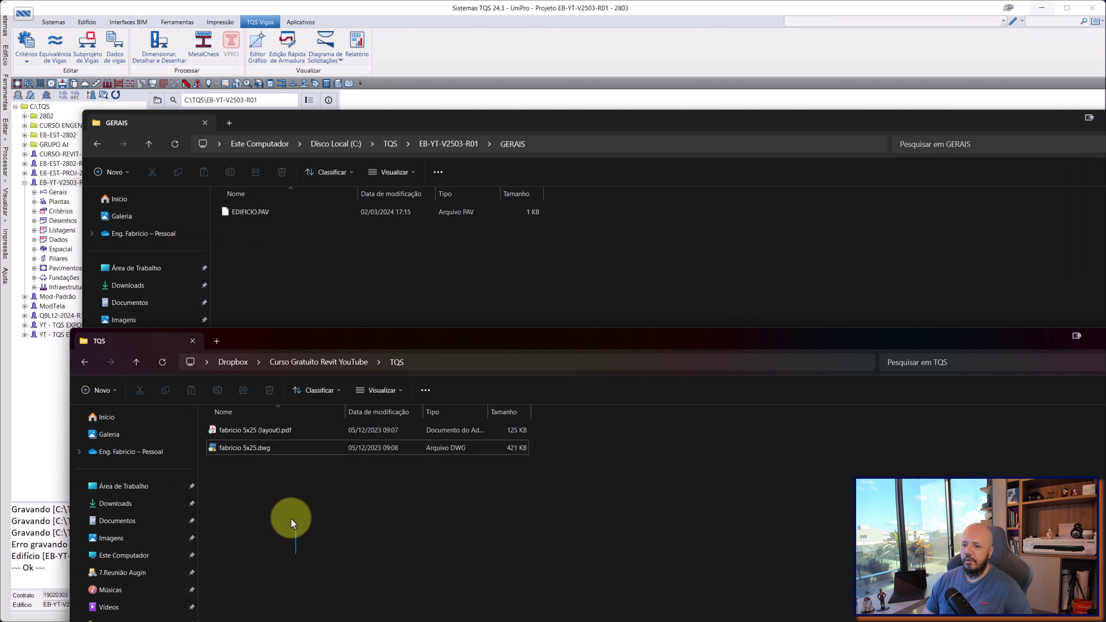
- Copy both files into the GERAIS folder and close that window
{"action": "key", "text": "ctrl+c"}
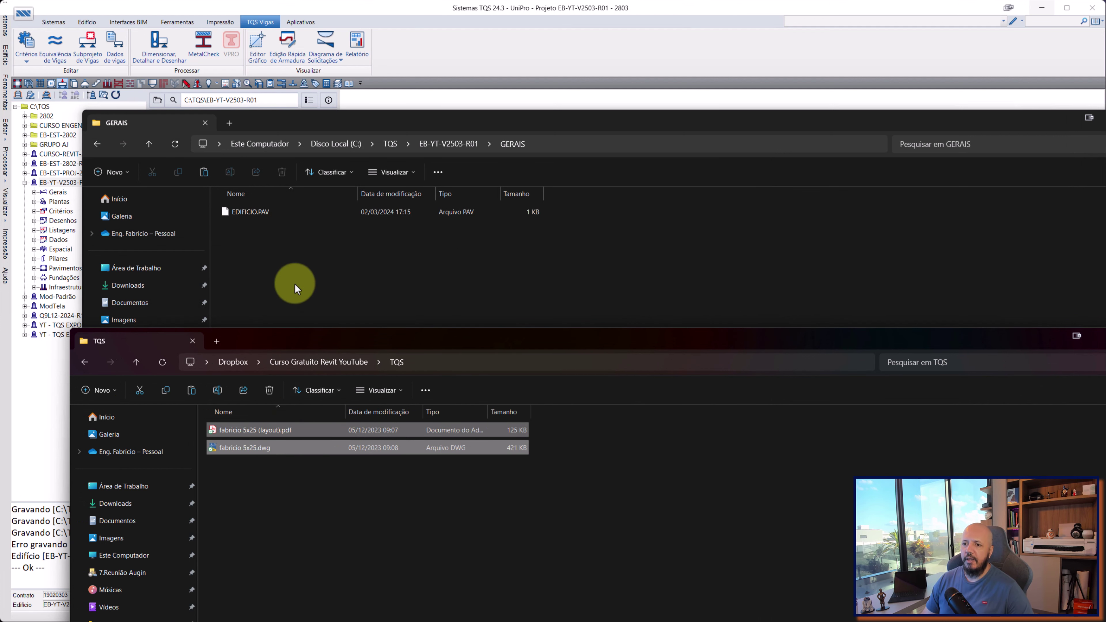
{"action": "left_click", "coordinate": [385, 279]}
{"action": "key", "text": "ctrl+v"}
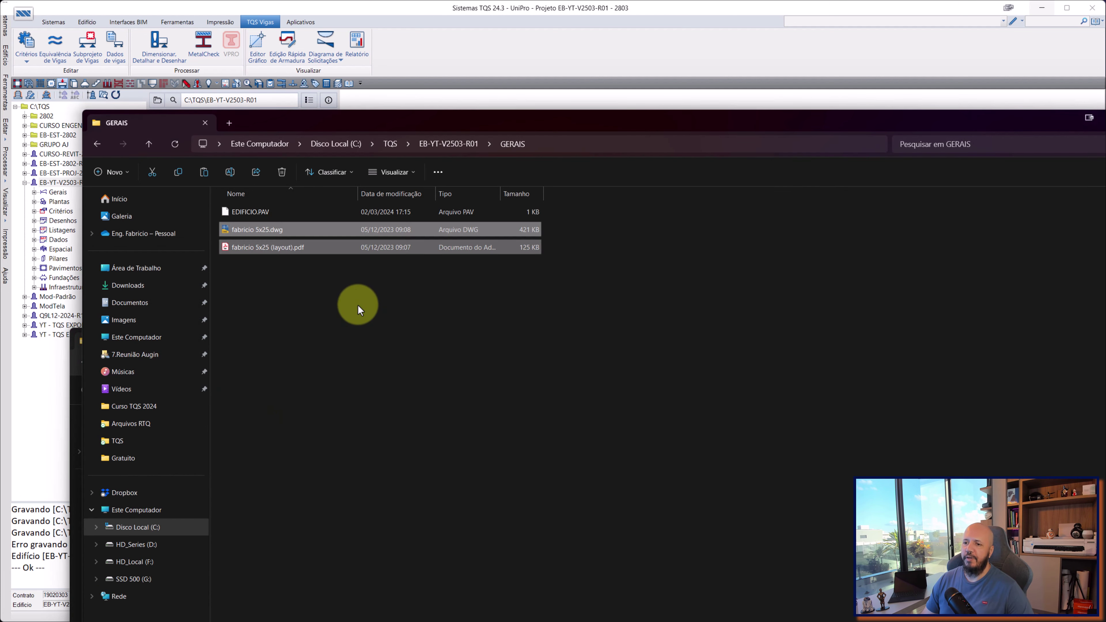
{"action": "left_click", "coordinate": [374, 304]}
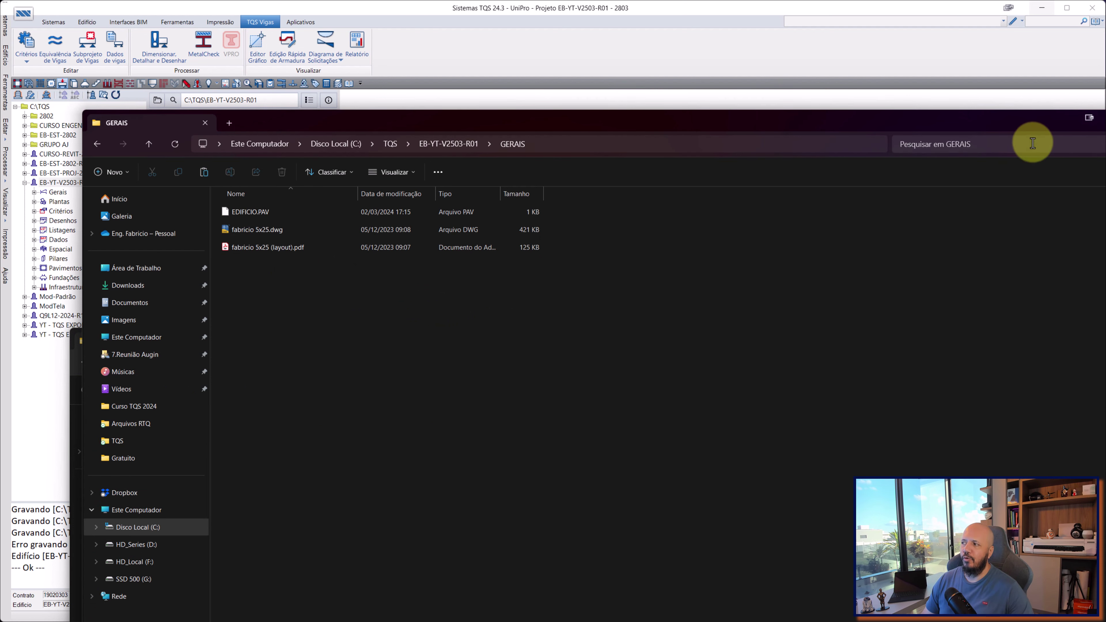
{"action": "key", "text": "ctrl+w"}
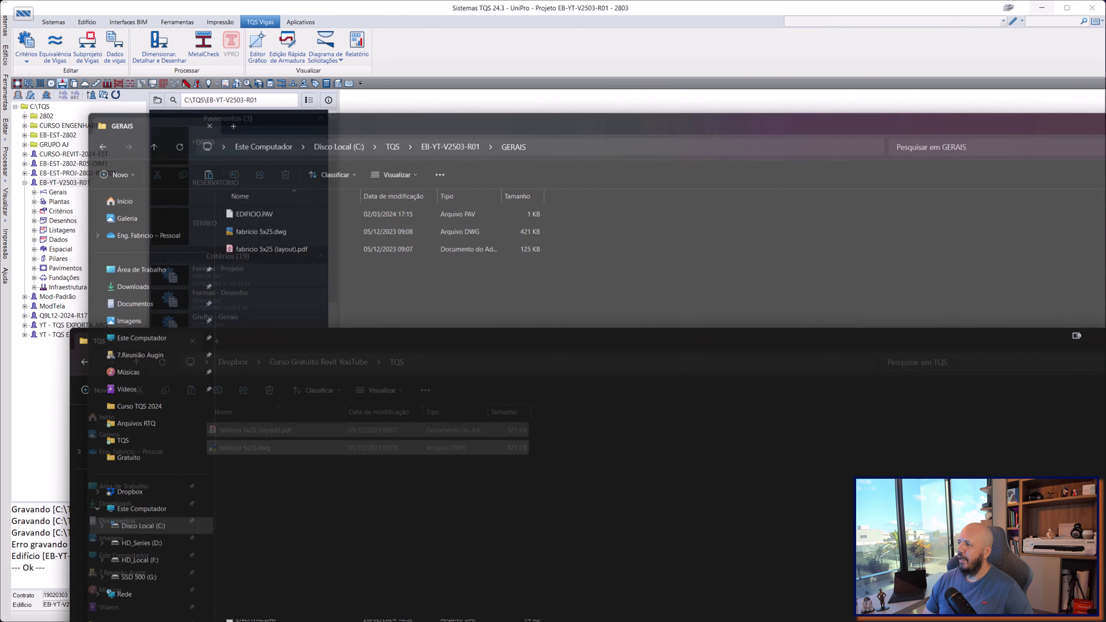
- Show the project's Gerais section in TQS and preview fabricio 5x25.dwg
{"action": "left_click", "coordinate": [970, 288]}
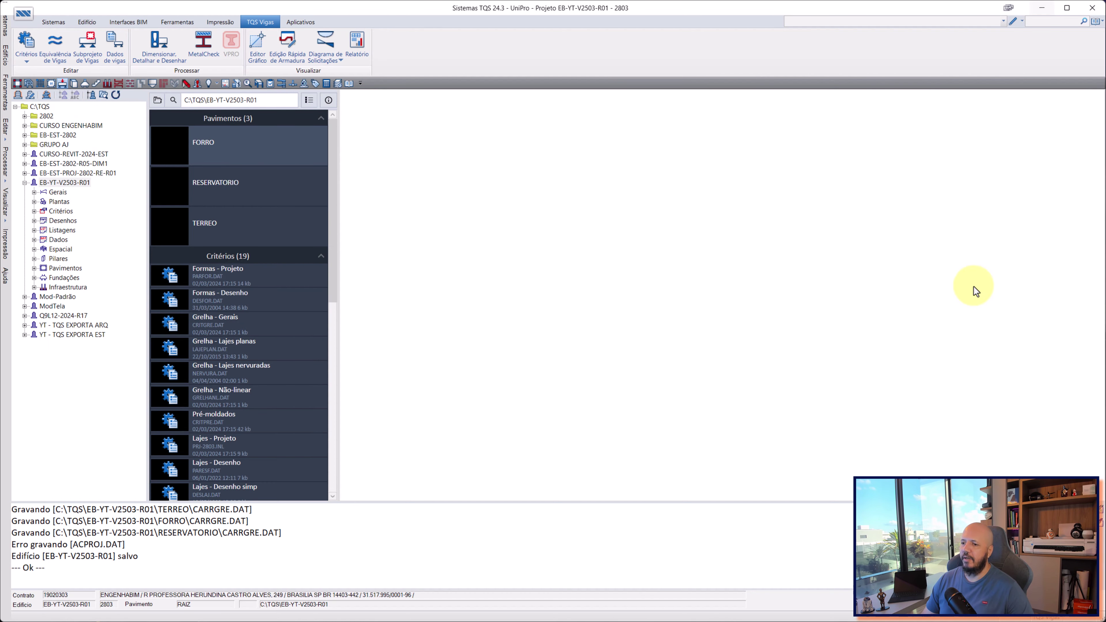
{"action": "left_click", "coordinate": [58, 192]}
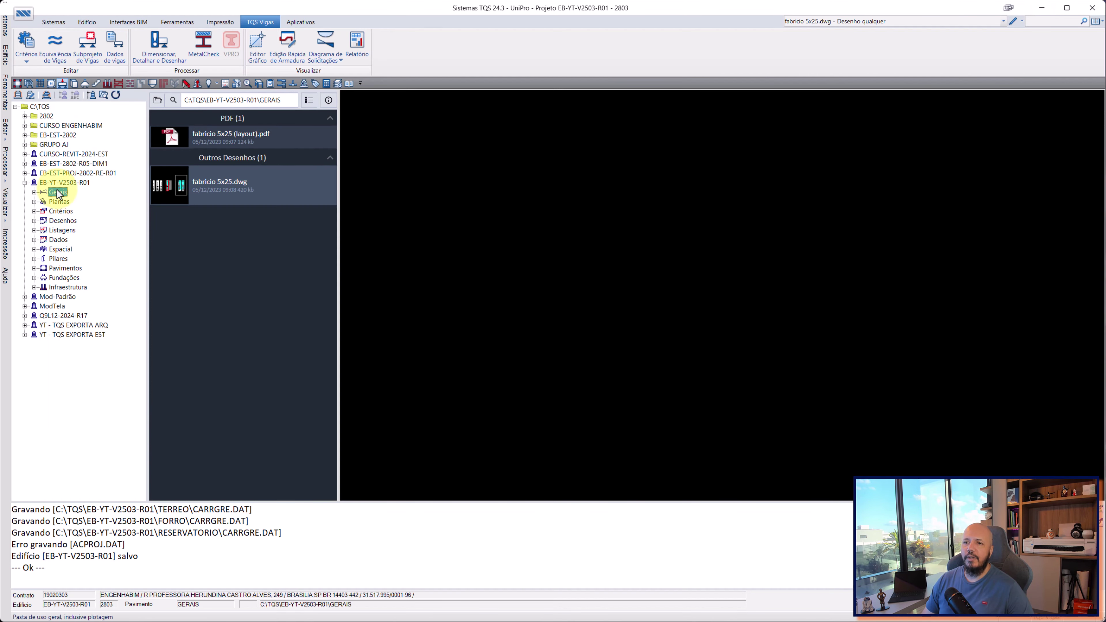
{"action": "left_click", "coordinate": [218, 205]}
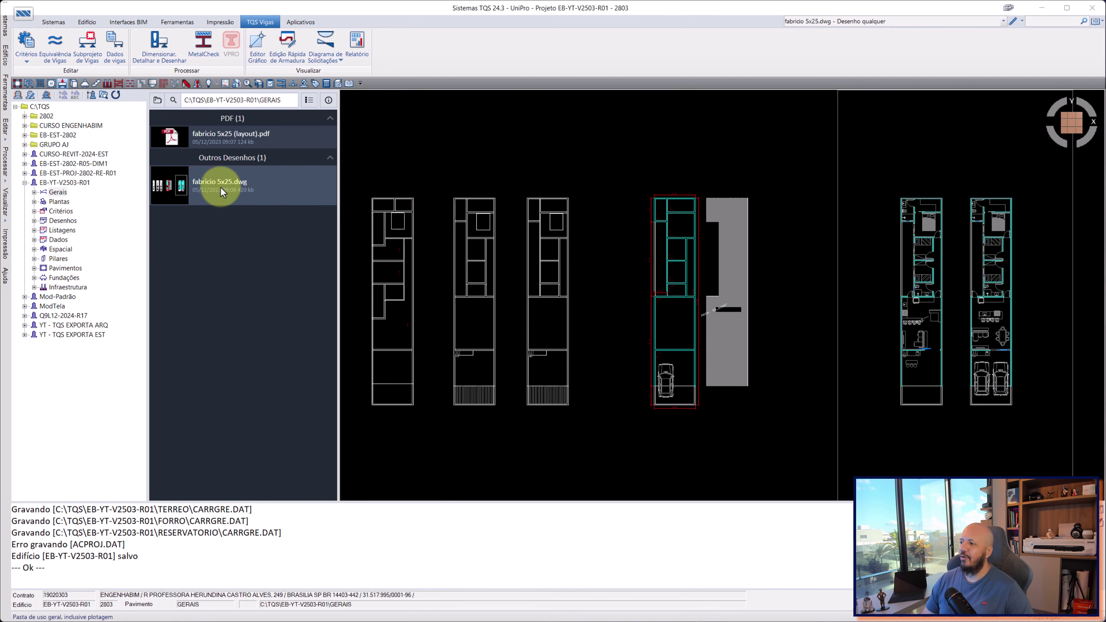
- Zoom and pan the preview to centre the red-framed floor plans
{"action": "scroll", "coordinate": [683, 279], "scroll_direction": "up", "scroll_amount": 1}
{"action": "scroll", "coordinate": [531, 279], "scroll_direction": "up", "scroll_amount": 2}
{"action": "scroll", "coordinate": [797, 330], "scroll_direction": "up", "scroll_amount": 3}
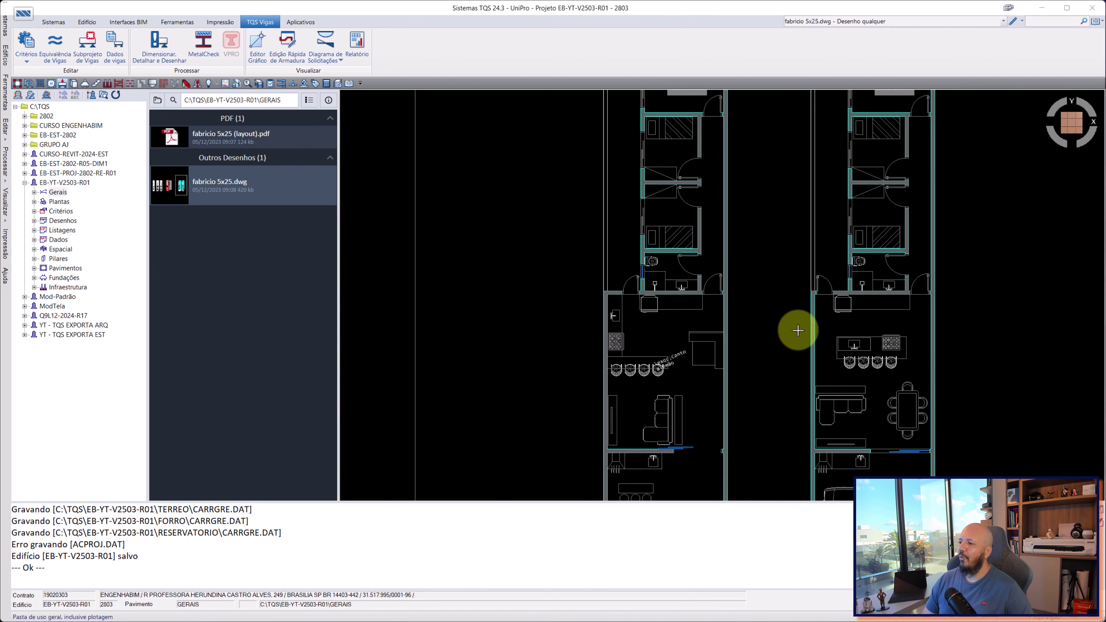
{"action": "scroll", "coordinate": [798, 330], "scroll_direction": "down", "scroll_amount": 3}
{"action": "scroll", "coordinate": [753, 280], "scroll_direction": "up", "scroll_amount": 2}
{"action": "scroll", "coordinate": [600, 264], "scroll_direction": "down", "scroll_amount": 2}
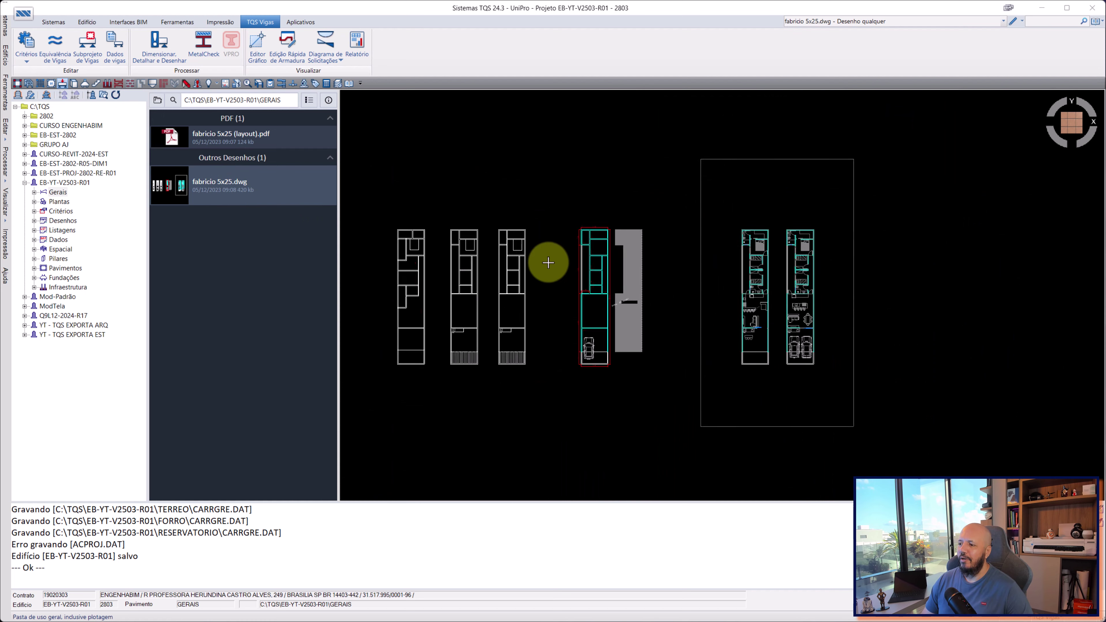
{"action": "scroll", "coordinate": [561, 209], "scroll_direction": "up", "scroll_amount": 1}
{"action": "scroll", "coordinate": [486, 190], "scroll_direction": "up", "scroll_amount": 1}
{"action": "scroll", "coordinate": [469, 220], "scroll_direction": "up", "scroll_amount": 2}
{"action": "scroll", "coordinate": [480, 215], "scroll_direction": "up", "scroll_amount": 1}
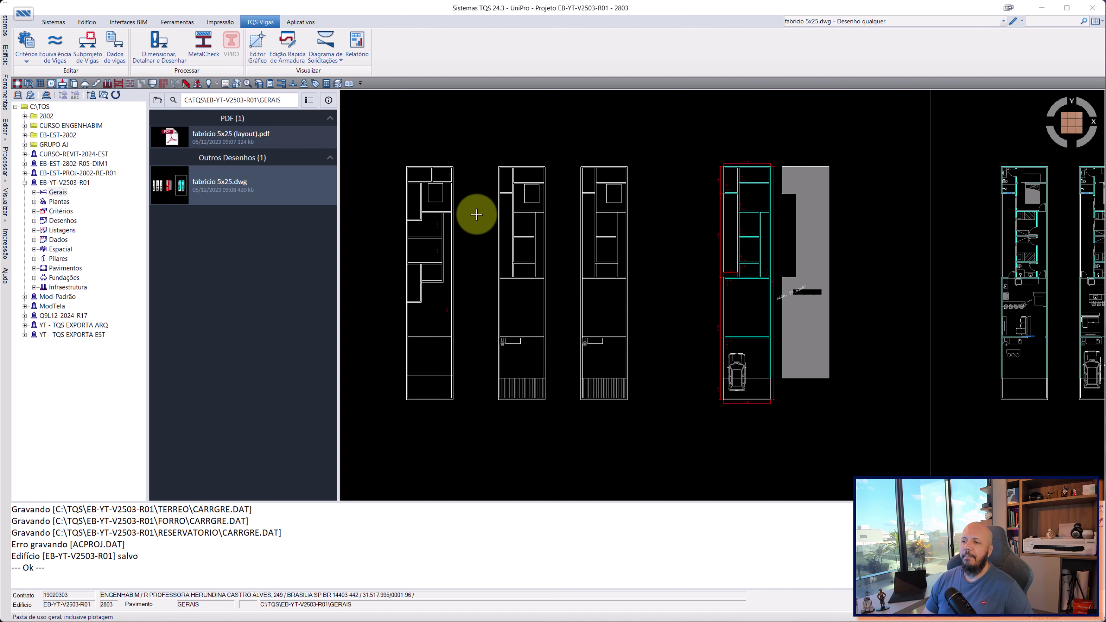
{"action": "middle_click_drag", "start_coordinate": [747, 256], "coordinate": [374, 246]}
{"action": "scroll", "coordinate": [699, 242], "scroll_direction": "up", "scroll_amount": 3}
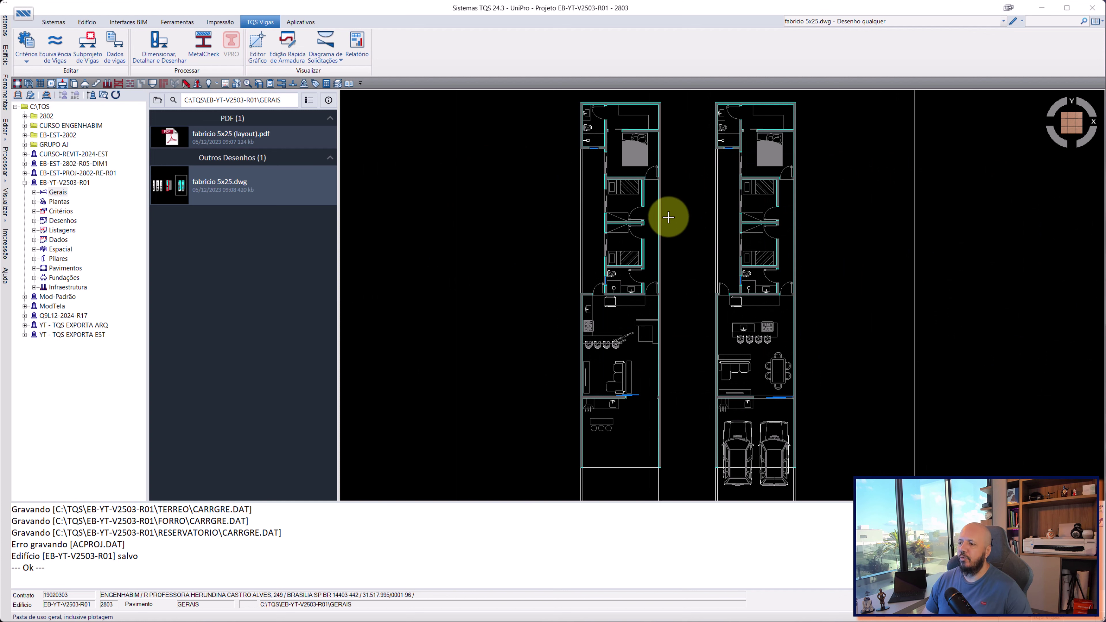
{"action": "middle_click_drag", "start_coordinate": [661, 215], "coordinate": [641, 292]}
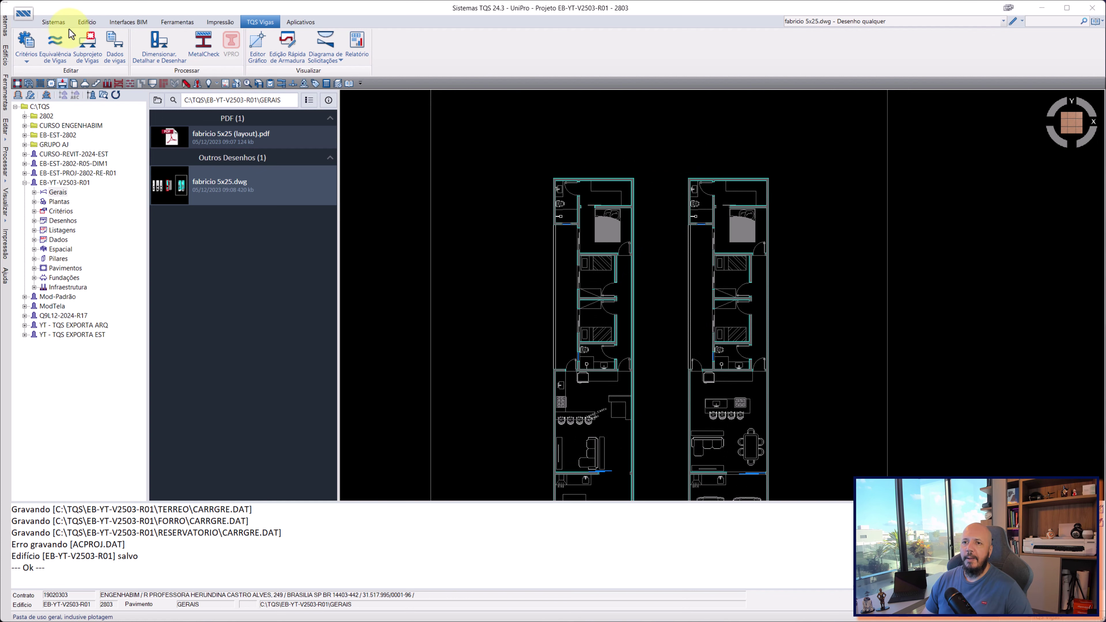
- Open the DWG-ACAD para DWG-TQS converter from the Impressão tab's Converter list
{"action": "left_click", "coordinate": [193, 24]}
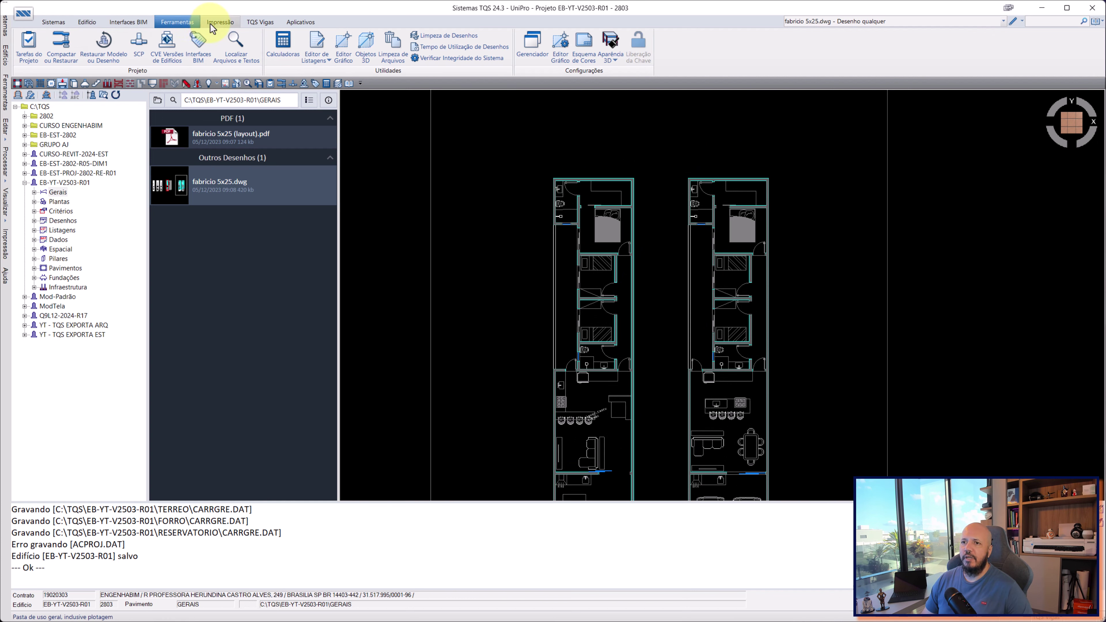
{"action": "left_click", "coordinate": [220, 25]}
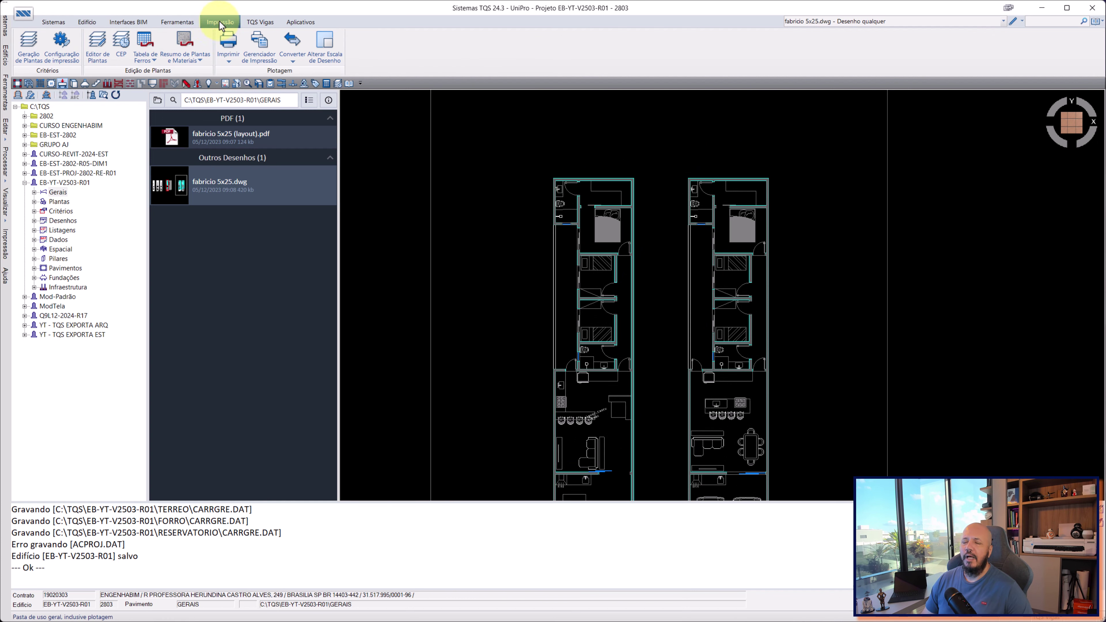
{"action": "left_click", "coordinate": [294, 64]}
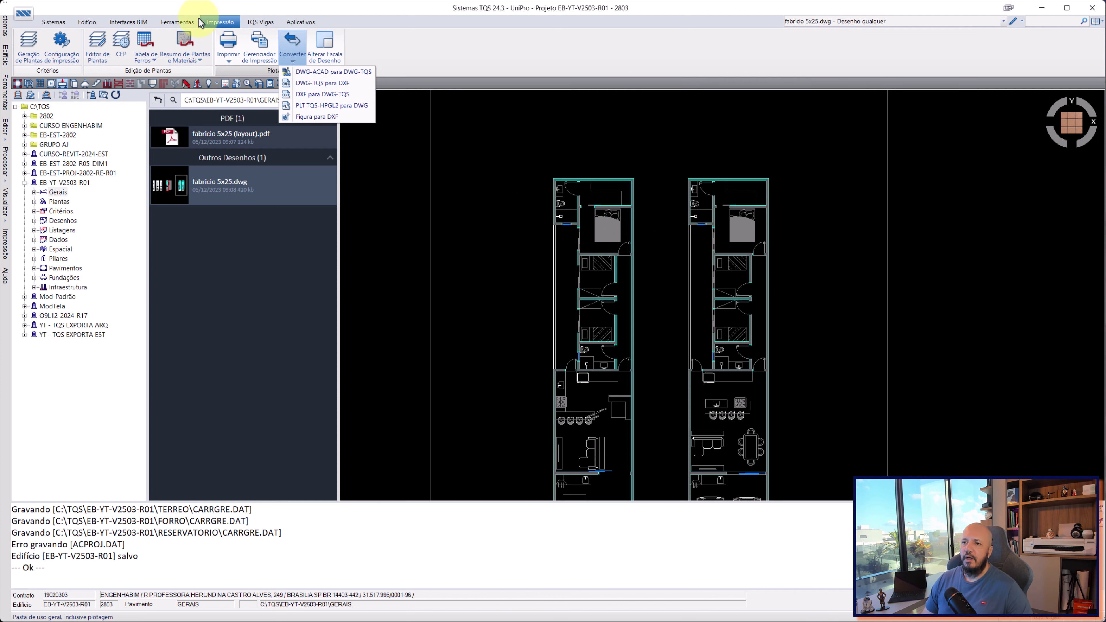
{"action": "left_click", "coordinate": [176, 22]}
{"action": "left_click", "coordinate": [220, 22]}
{"action": "left_click", "coordinate": [292, 58]}
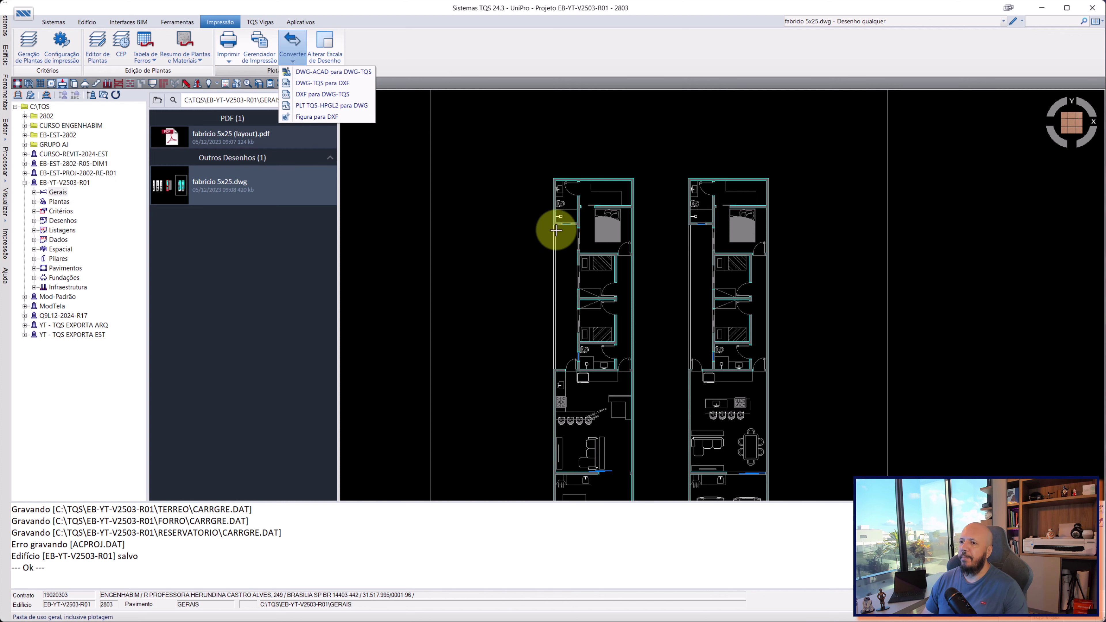
{"action": "left_click", "coordinate": [336, 72]}
- Replace the two old queued files with only the COBERTURA .dwg and open Configurações e opções
{"action": "left_click", "coordinate": [539, 201]}
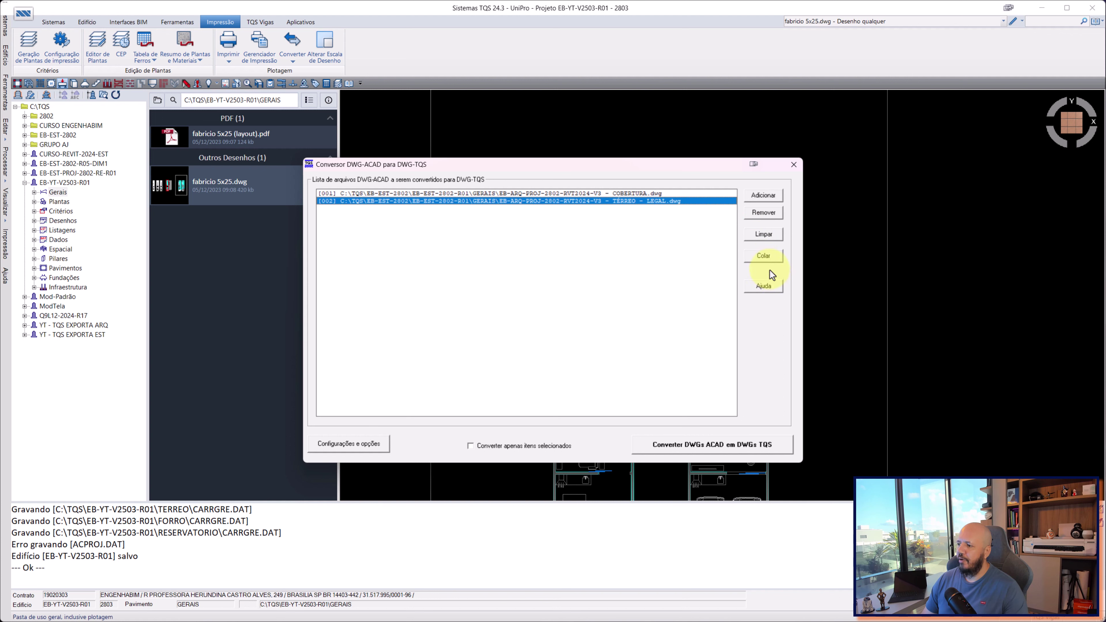
{"action": "left_click", "coordinate": [763, 213]}
{"action": "left_click", "coordinate": [763, 212]}
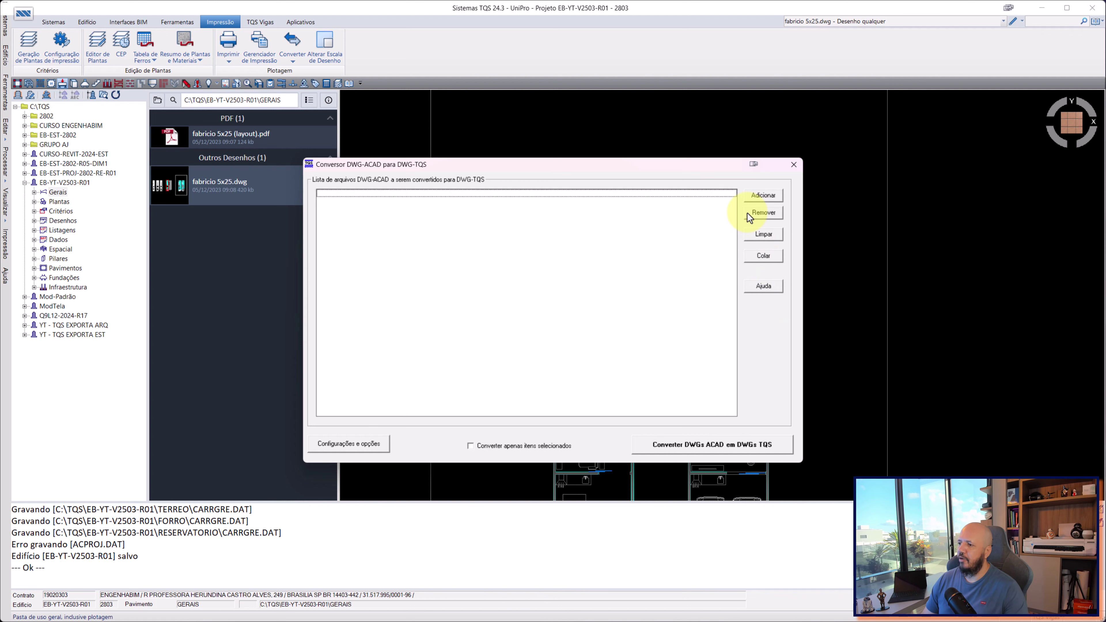
{"action": "left_click", "coordinate": [767, 196]}
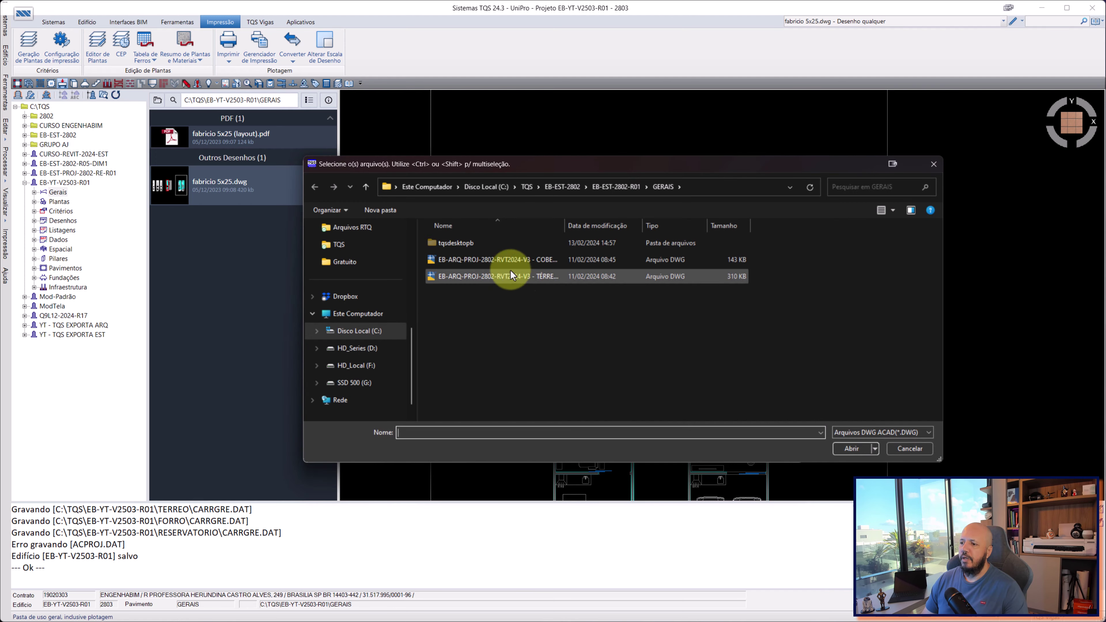
{"action": "left_click", "coordinate": [503, 260]}
{"action": "left_click", "coordinate": [852, 448]}
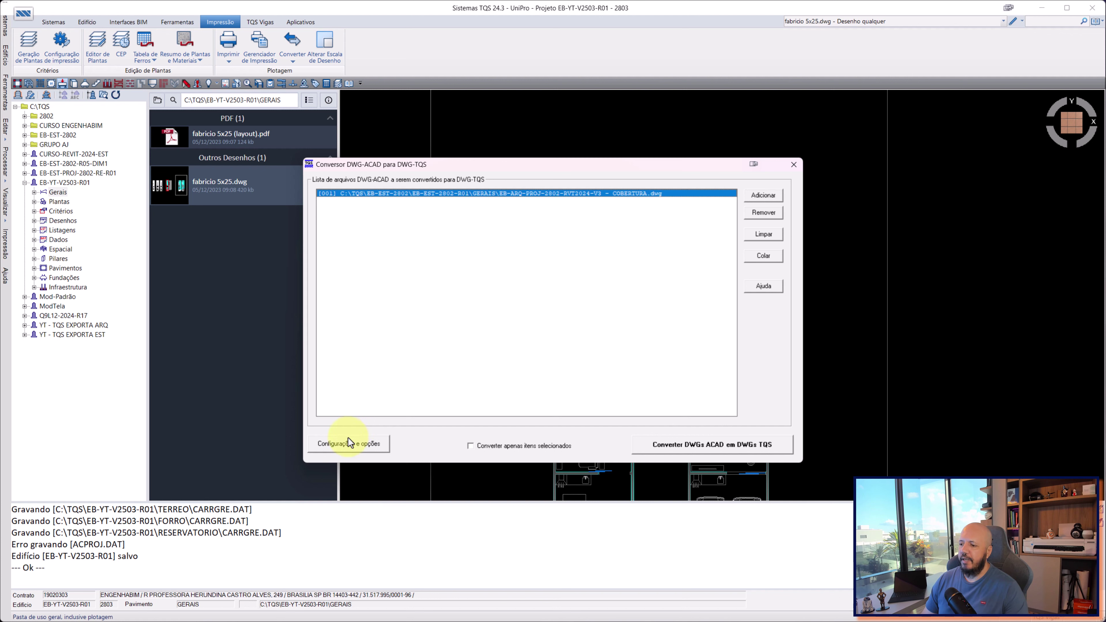
{"action": "left_click", "coordinate": [348, 437]}
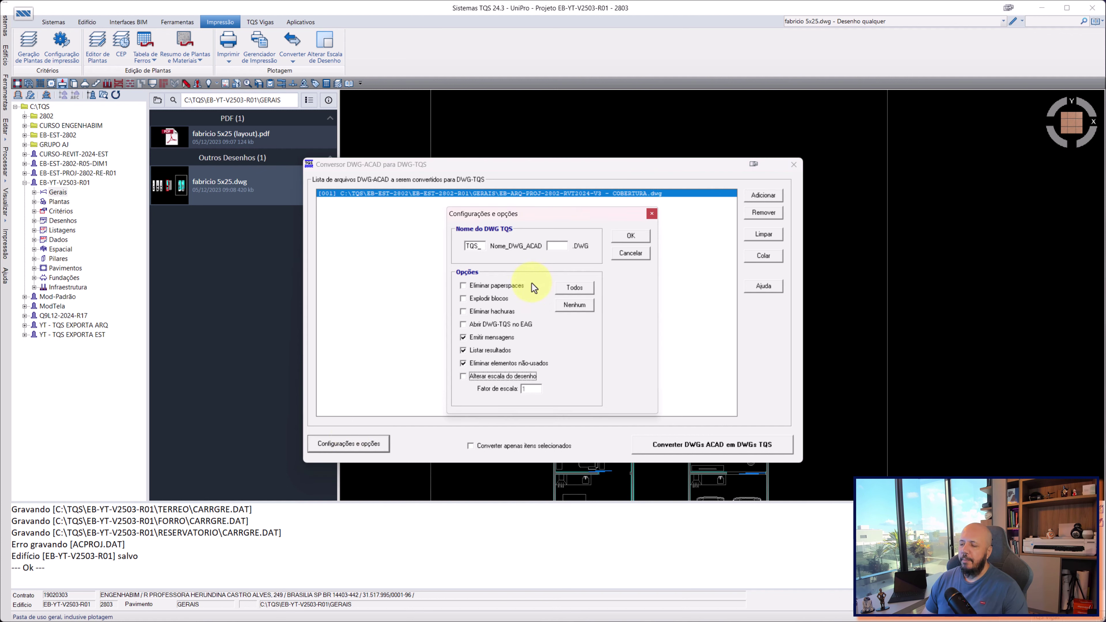
- Enable Alterar escala do desenho with a scale factor of 1
{"action": "left_click", "coordinate": [481, 247]}
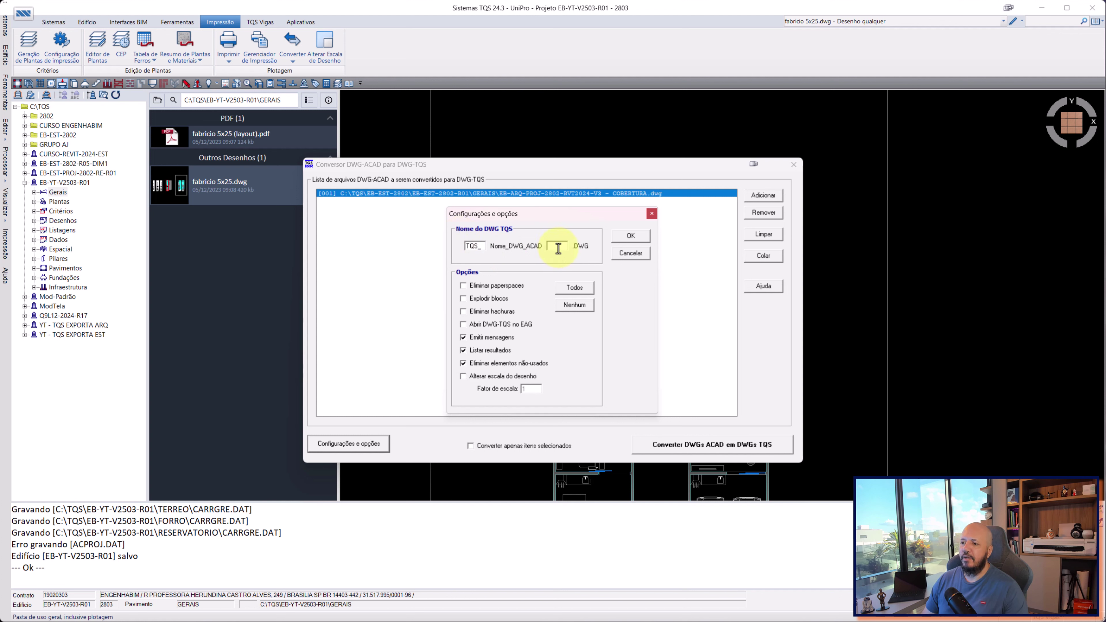
{"action": "left_click", "coordinate": [558, 248]}
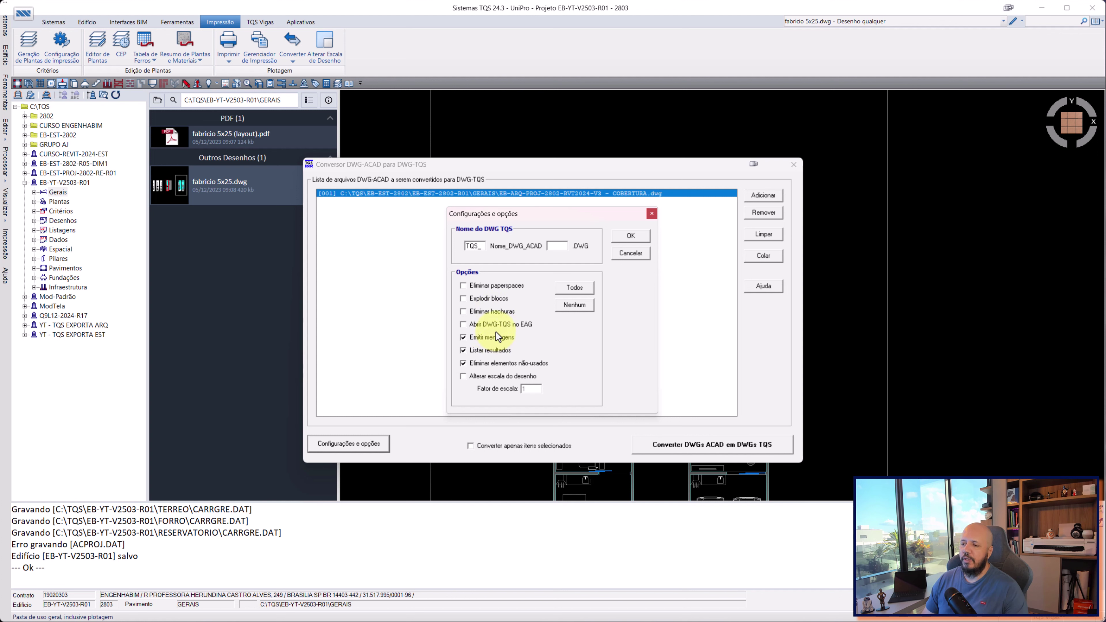
{"action": "left_click", "coordinate": [484, 376]}
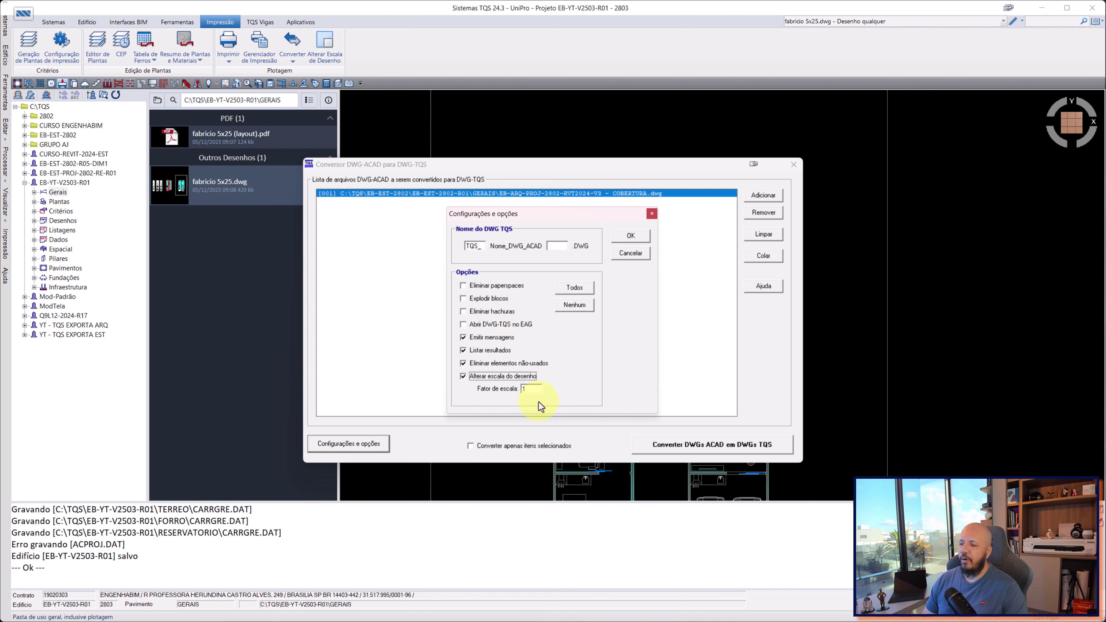
{"action": "left_click", "coordinate": [535, 389]}
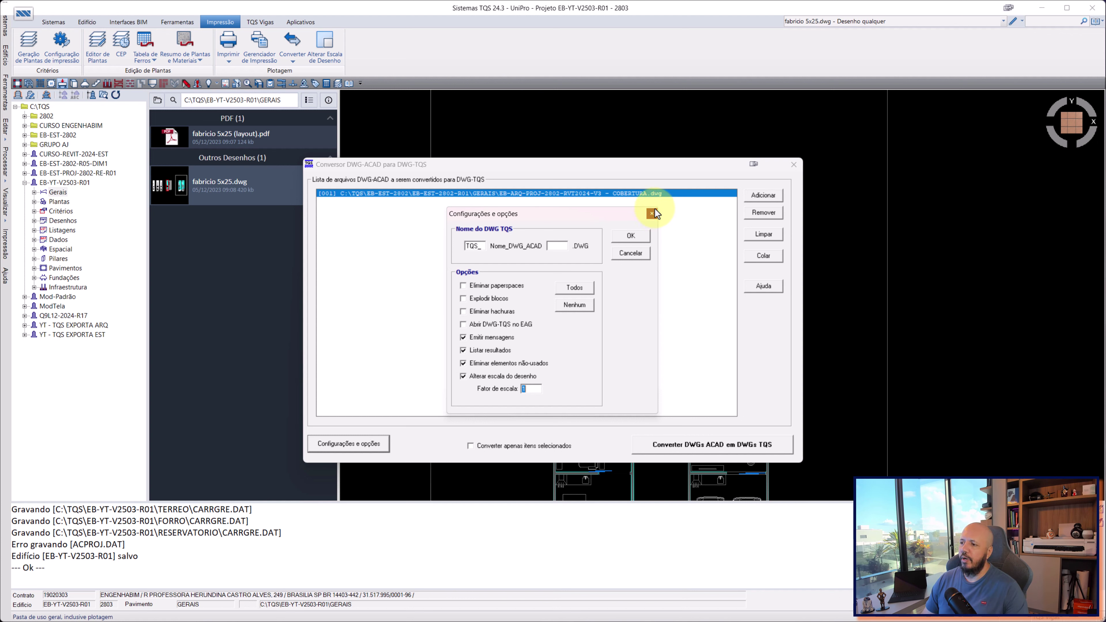
- Apply the conversion settings and convert the COBERTURA drawing to DWG-TQS
{"action": "left_click", "coordinate": [635, 239]}
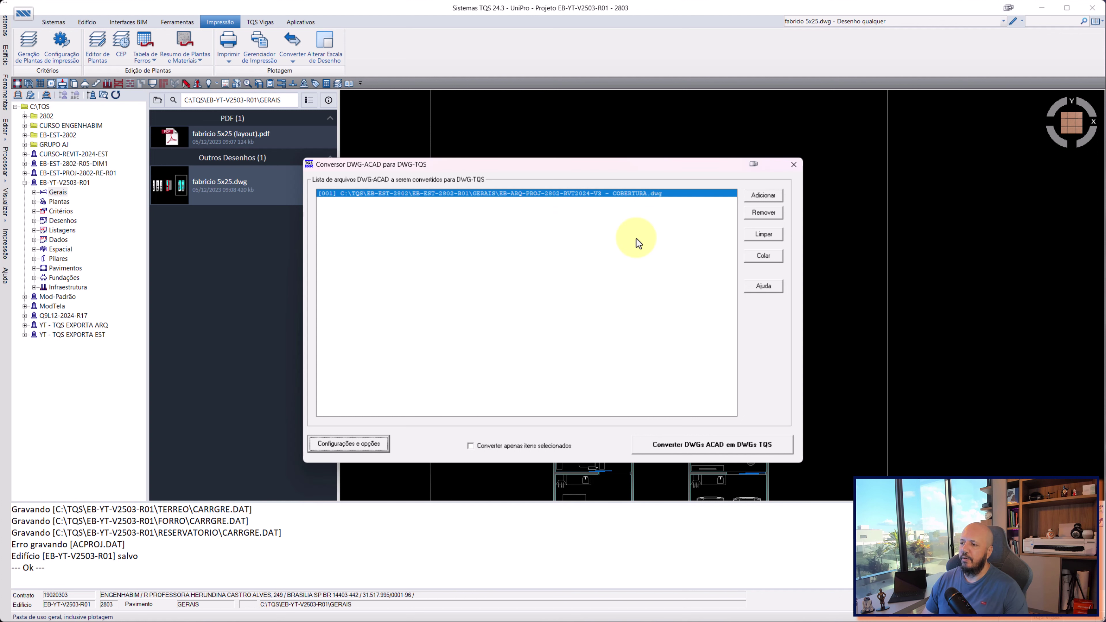
{"action": "left_click", "coordinate": [683, 448]}
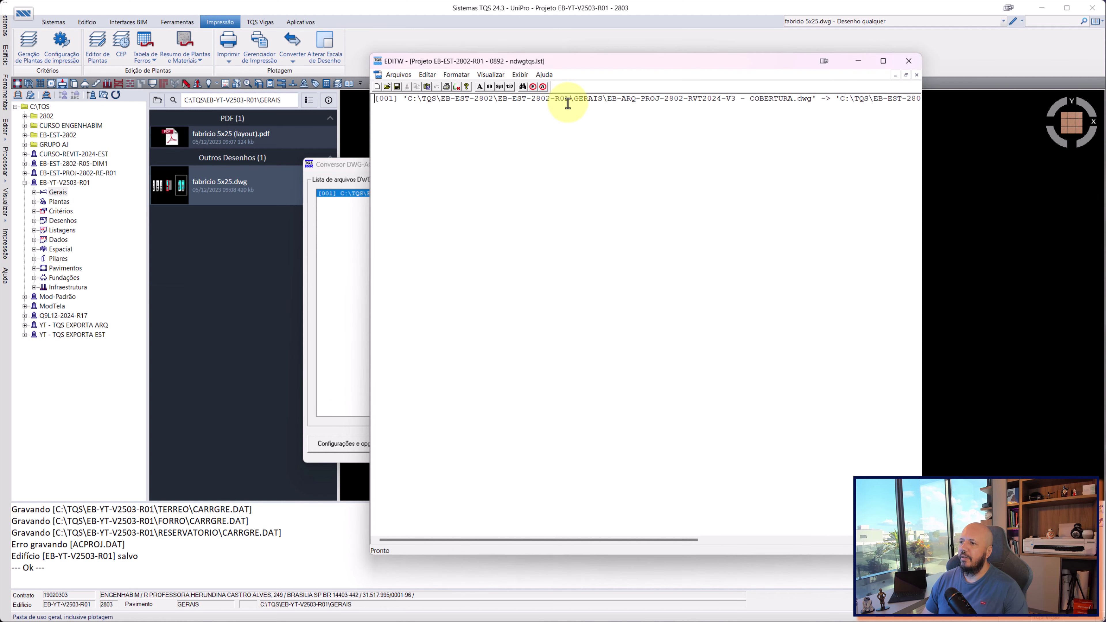
{"action": "left_click_drag", "start_coordinate": [568, 101], "coordinate": [820, 105]}
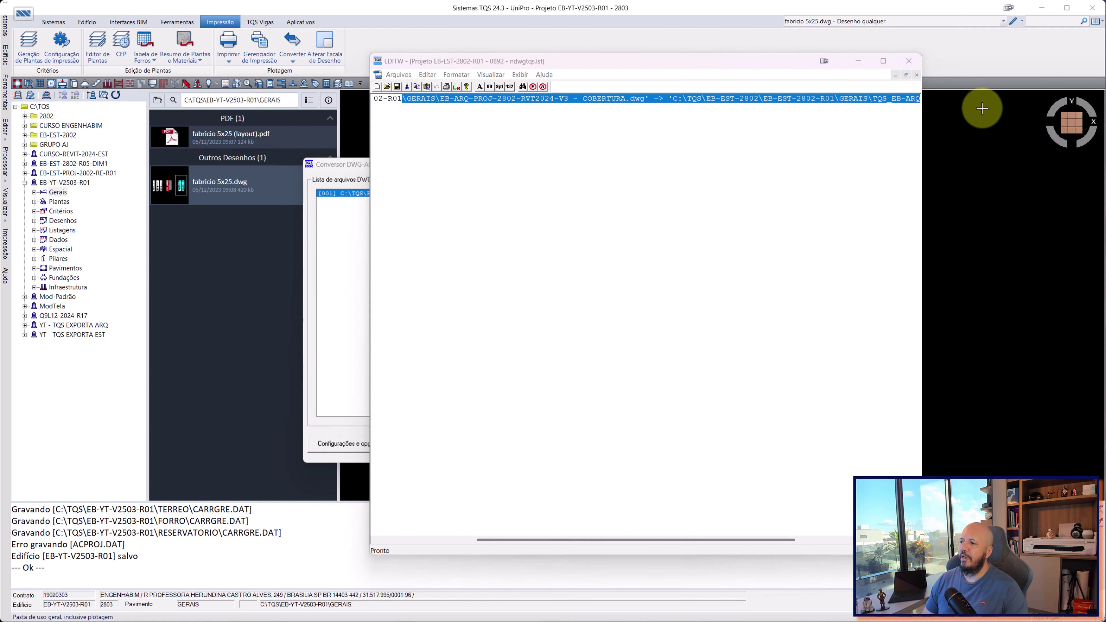
{"action": "left_click", "coordinate": [820, 104]}
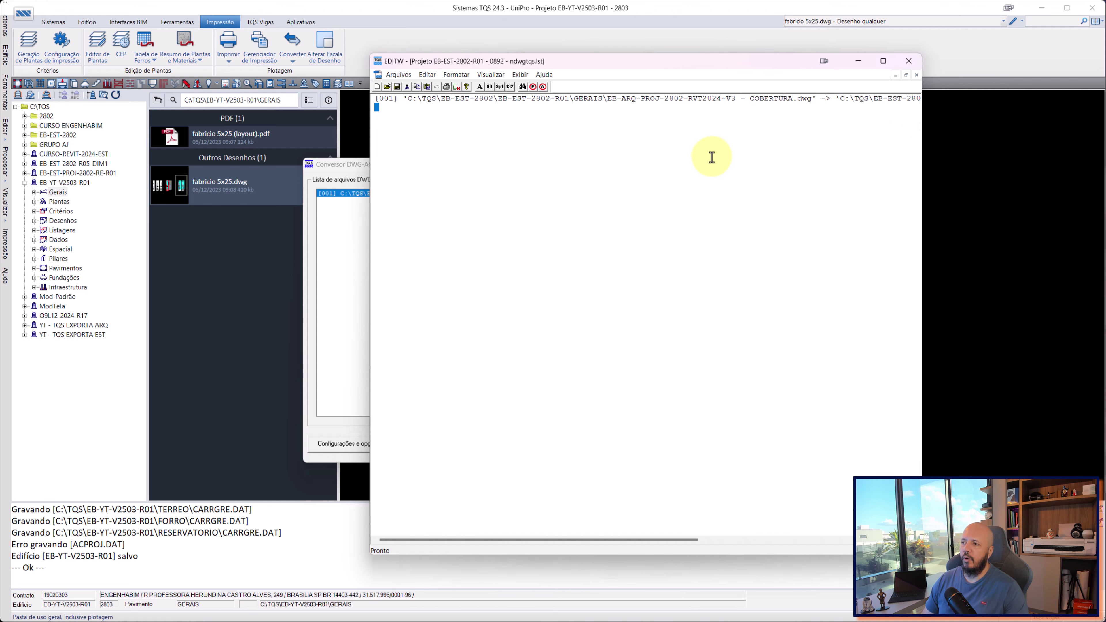
- Check the ndwgtqs.lst log reports COBERTURA.dwg converted OK, then close the log and converter
{"action": "left_click_drag", "start_coordinate": [720, 104], "coordinate": [977, 96]}
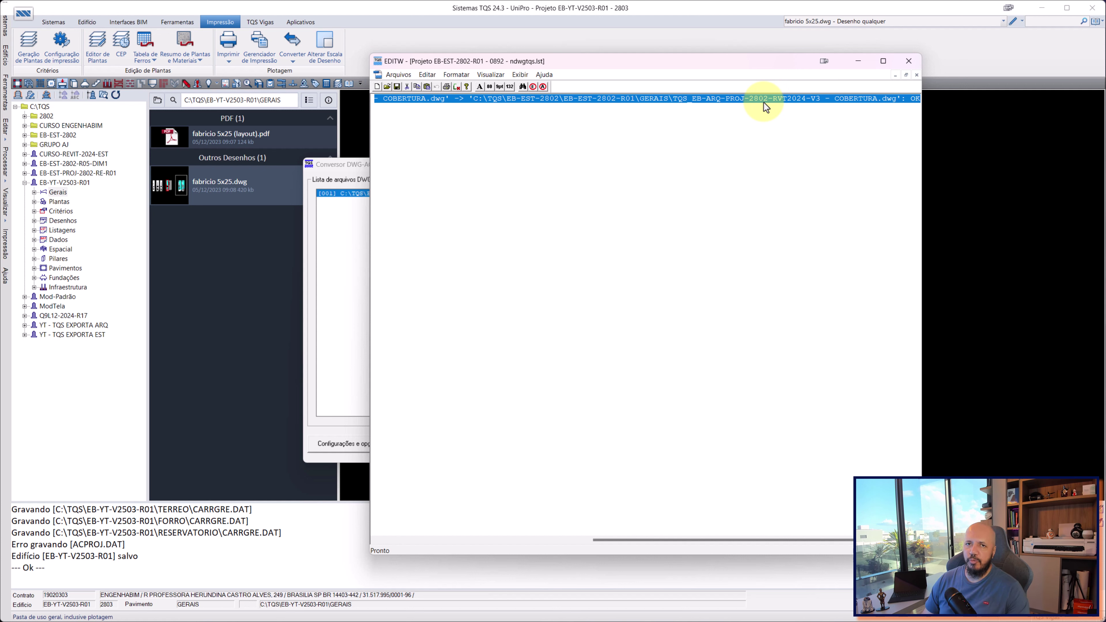
{"action": "left_click_drag", "start_coordinate": [763, 102], "coordinate": [920, 90]}
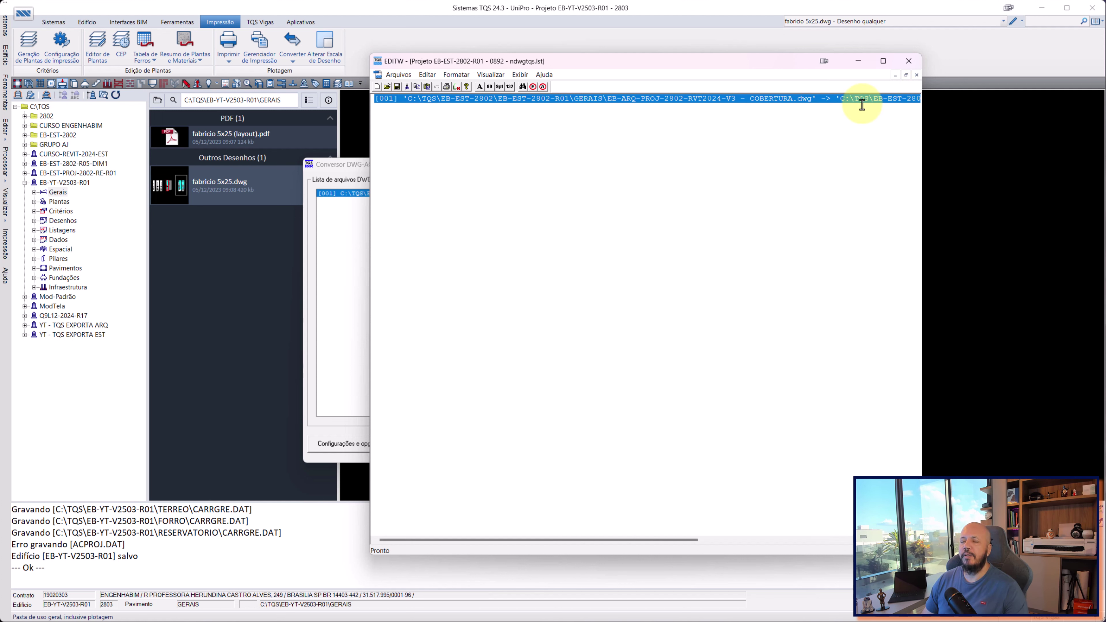
{"action": "left_click", "coordinate": [819, 126]}
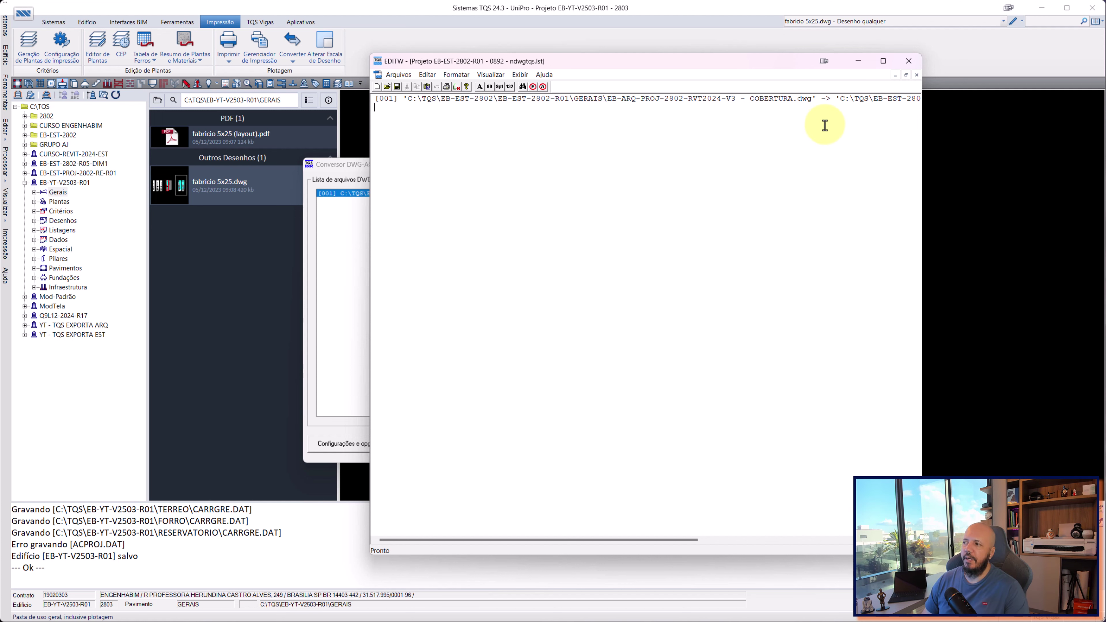
{"action": "left_click", "coordinate": [912, 64]}
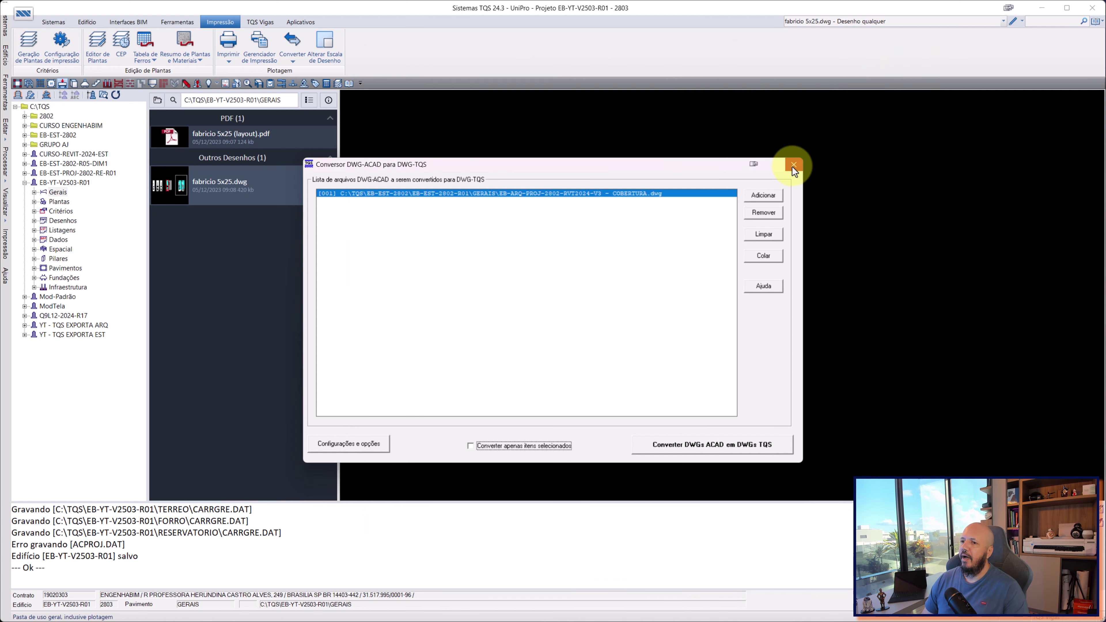
{"action": "left_click", "coordinate": [792, 167]}
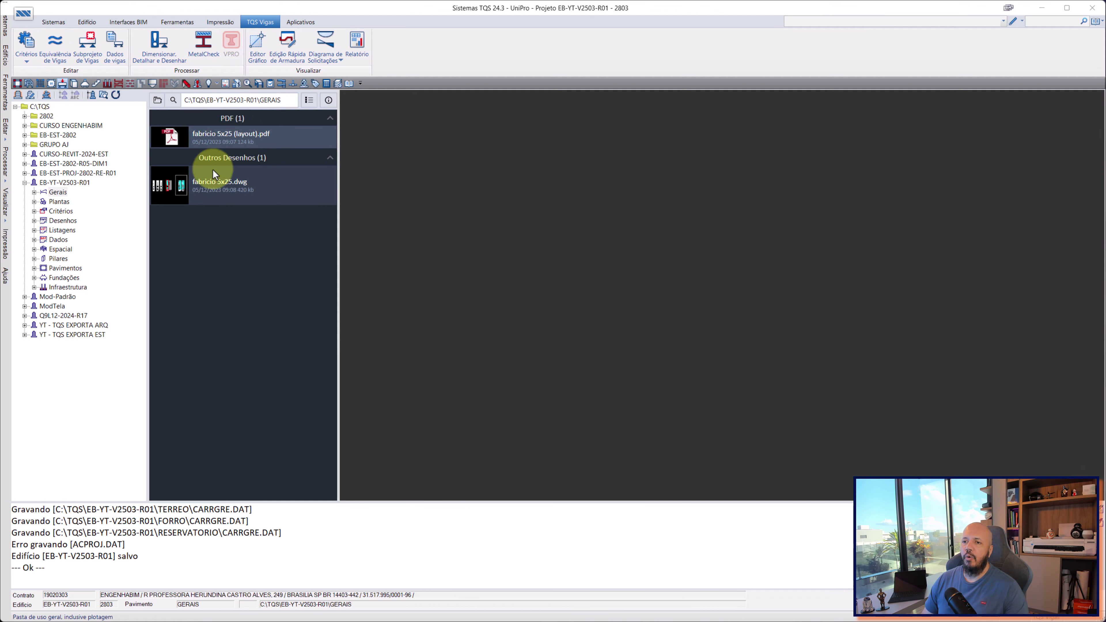
- Preview fabricio 5x25.dwg under Outros Desenhos, then open it in EAG
{"action": "left_click", "coordinate": [214, 173]}
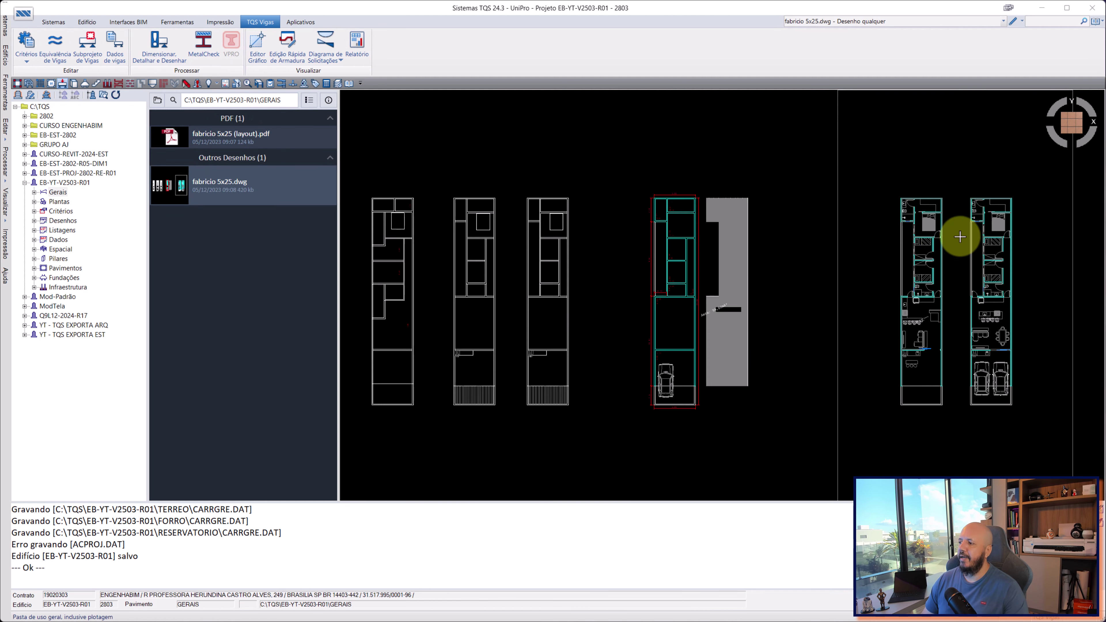
{"action": "scroll", "coordinate": [960, 237], "scroll_direction": "up", "scroll_amount": 2}
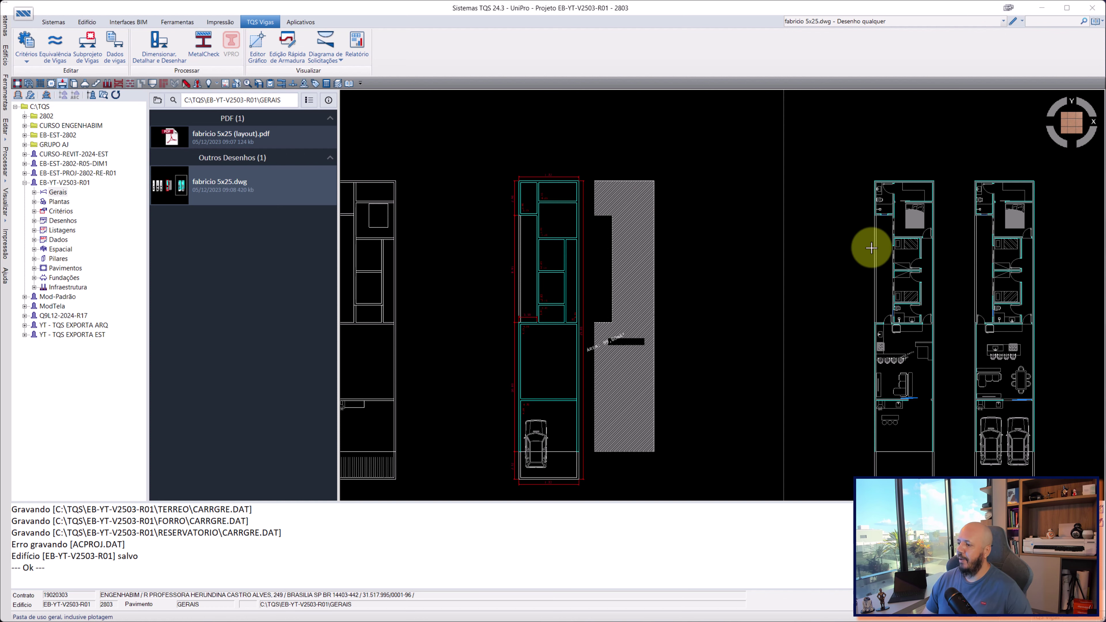
{"action": "middle_click_drag", "start_coordinate": [869, 247], "coordinate": [734, 220]}
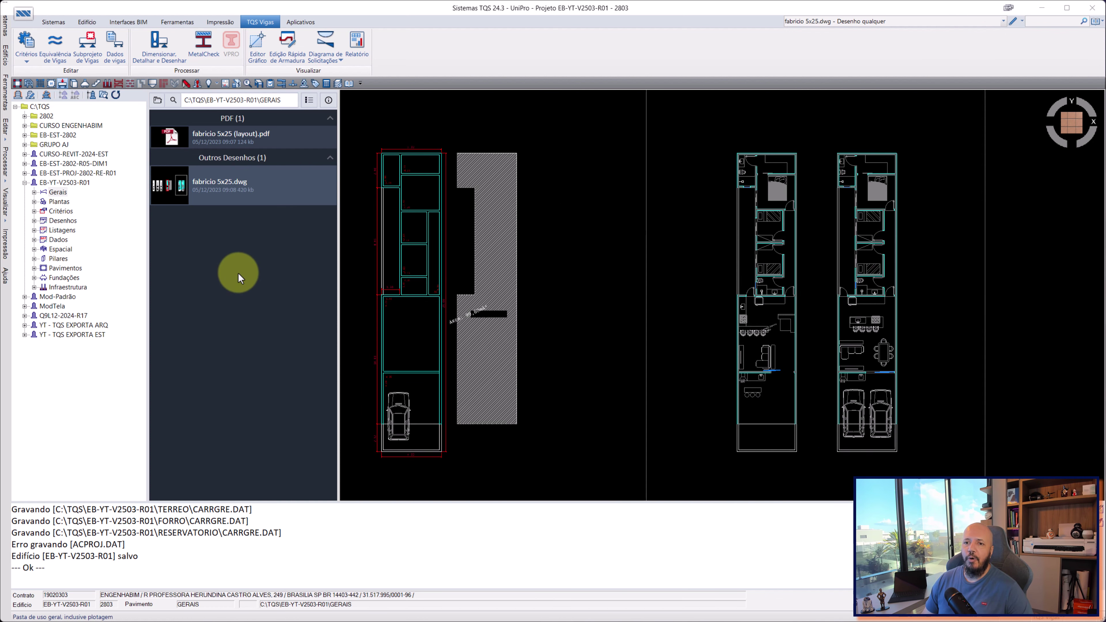
{"action": "double_click", "coordinate": [232, 184]}
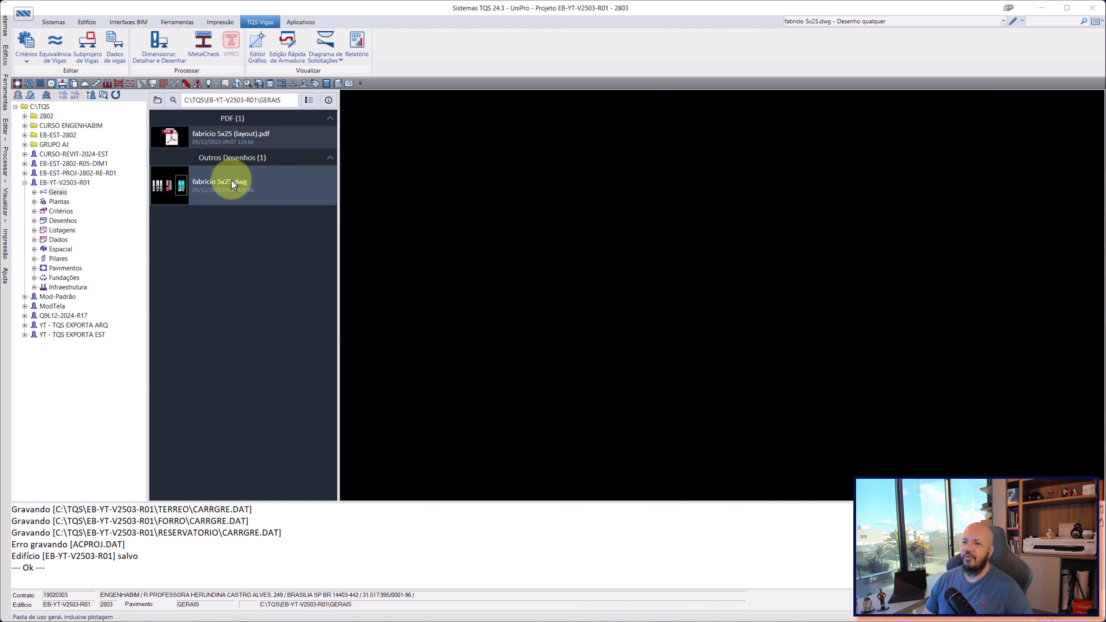
- Zoom into the converted floor plans to inspect the living areas of both plans
{"action": "scroll", "coordinate": [679, 327], "scroll_direction": "down", "scroll_amount": 3}
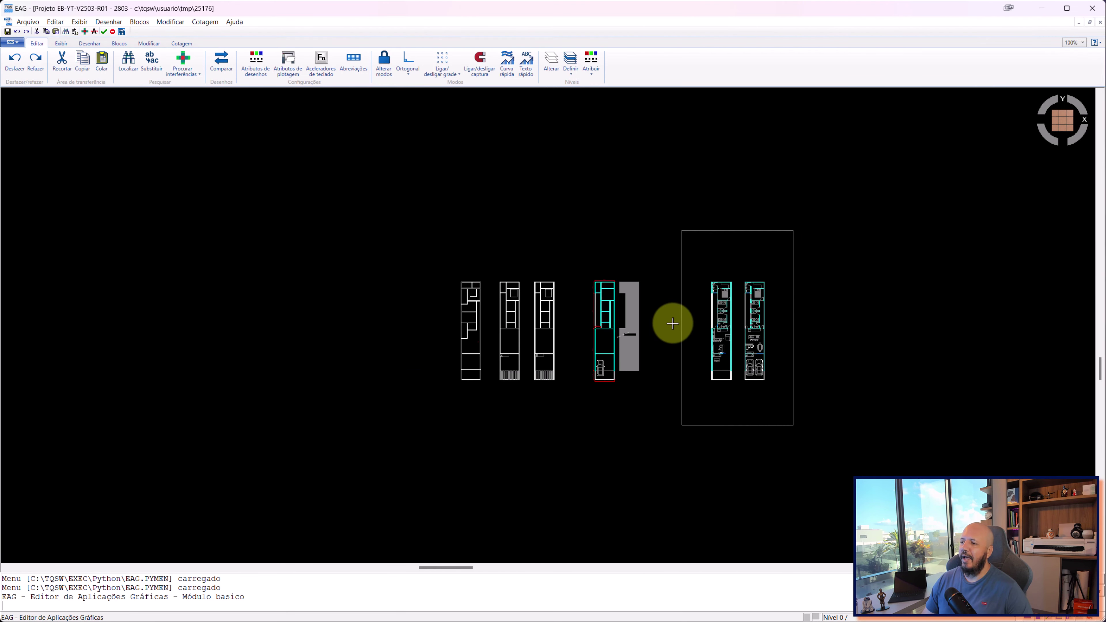
{"action": "scroll", "coordinate": [672, 321], "scroll_direction": "up", "scroll_amount": 2}
{"action": "scroll", "coordinate": [551, 315], "scroll_direction": "up", "scroll_amount": 1}
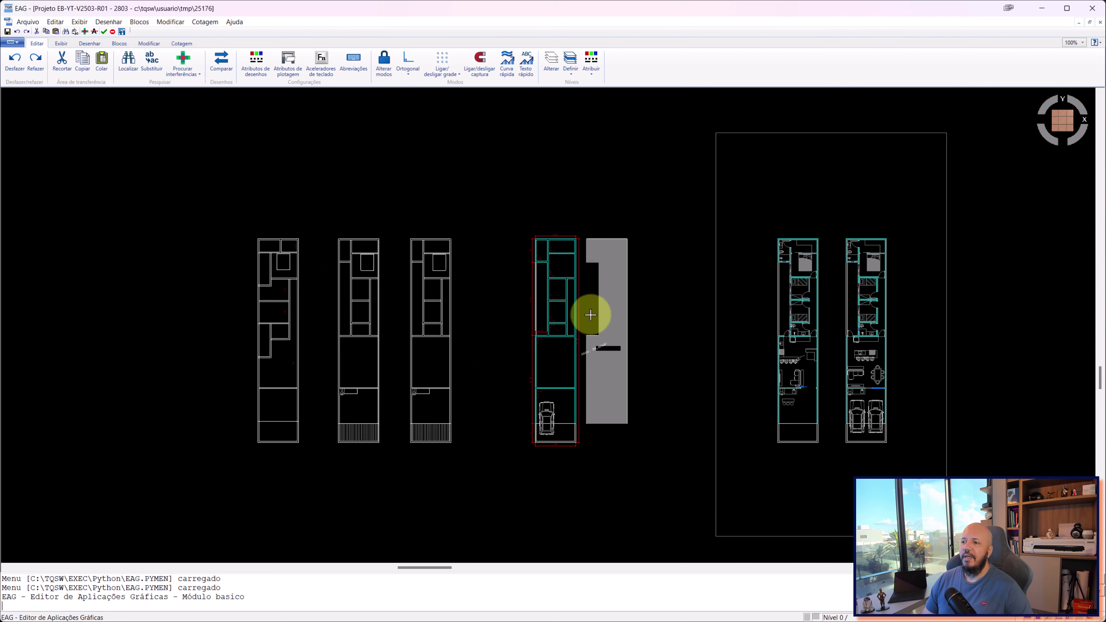
{"action": "scroll", "coordinate": [624, 315], "scroll_direction": "down", "scroll_amount": 2}
{"action": "left_click", "coordinate": [651, 180]}
{"action": "scroll", "coordinate": [657, 313], "scroll_direction": "up", "scroll_amount": 3}
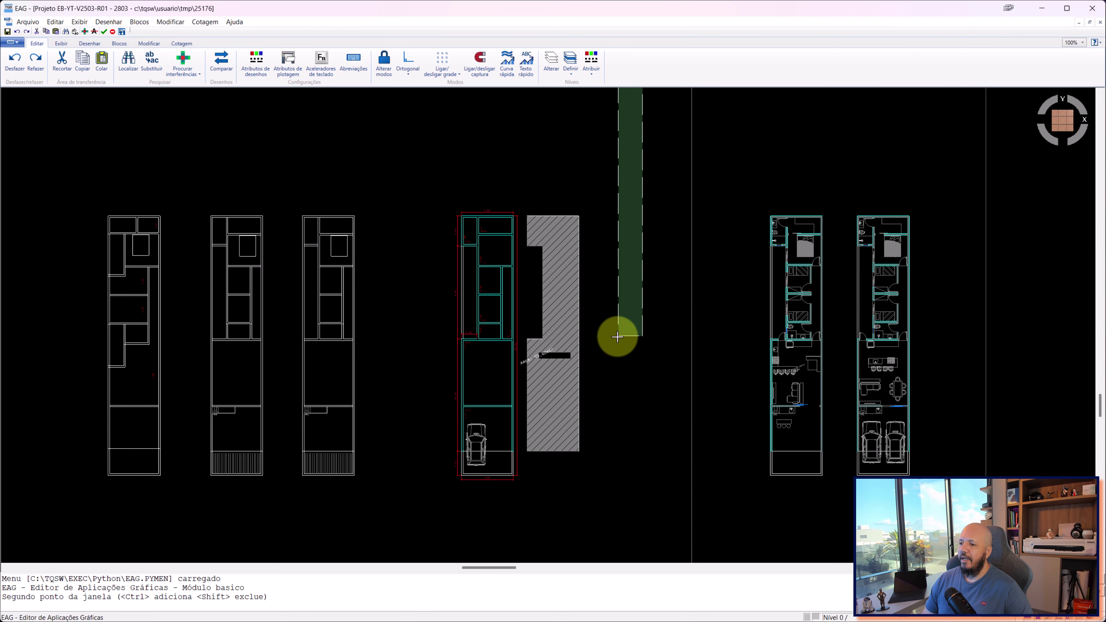
{"action": "scroll", "coordinate": [370, 466], "scroll_direction": "down", "scroll_amount": 2}
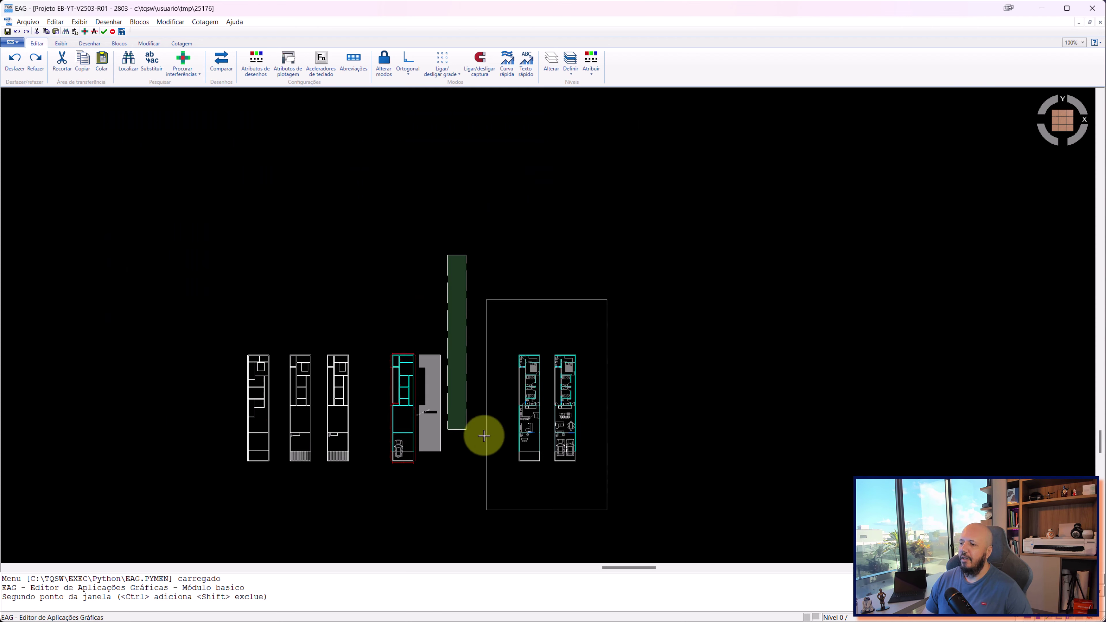
{"action": "scroll", "coordinate": [511, 447], "scroll_direction": "up", "scroll_amount": 1}
{"action": "scroll", "coordinate": [522, 432], "scroll_direction": "up", "scroll_amount": 1}
{"action": "scroll", "coordinate": [522, 431], "scroll_direction": "up", "scroll_amount": 1}
{"action": "scroll", "coordinate": [735, 346], "scroll_direction": "up", "scroll_amount": 2}
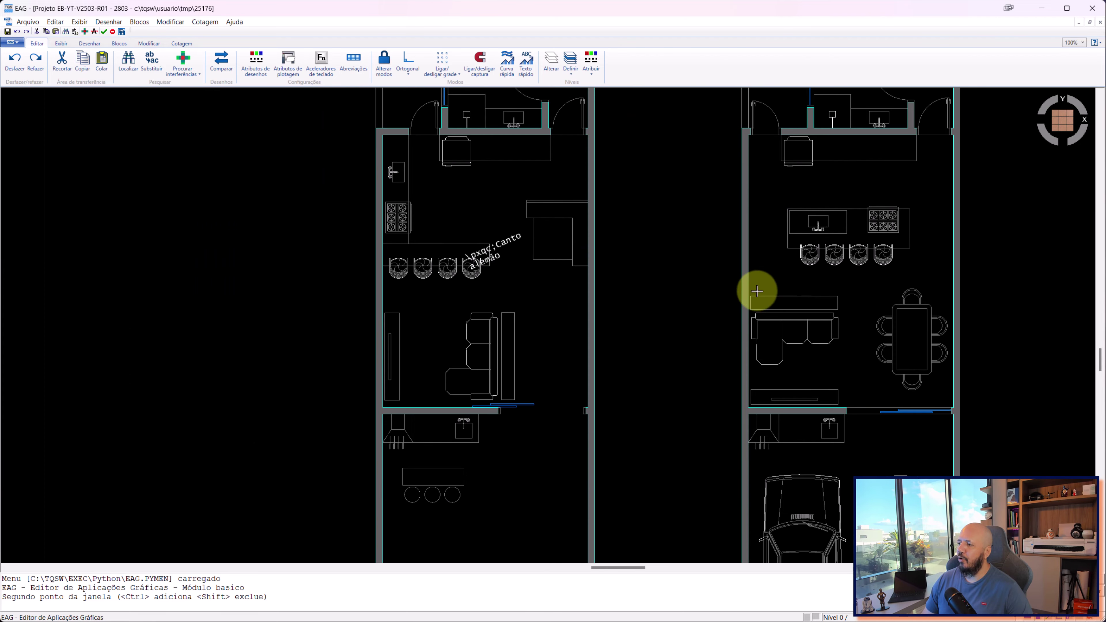
{"action": "mouse_move", "coordinate": [817, 247]}
{"action": "middle_mouse_down"}
{"action": "mouse_move", "coordinate": [716, 331]}
{"action": "mouse_move", "coordinate": [618, 231]}
{"action": "middle_mouse_up"}
- Inspect the garages with cars, then zoom out to see all the plans together
{"action": "scroll", "coordinate": [716, 331], "scroll_direction": "down", "scroll_amount": 2}
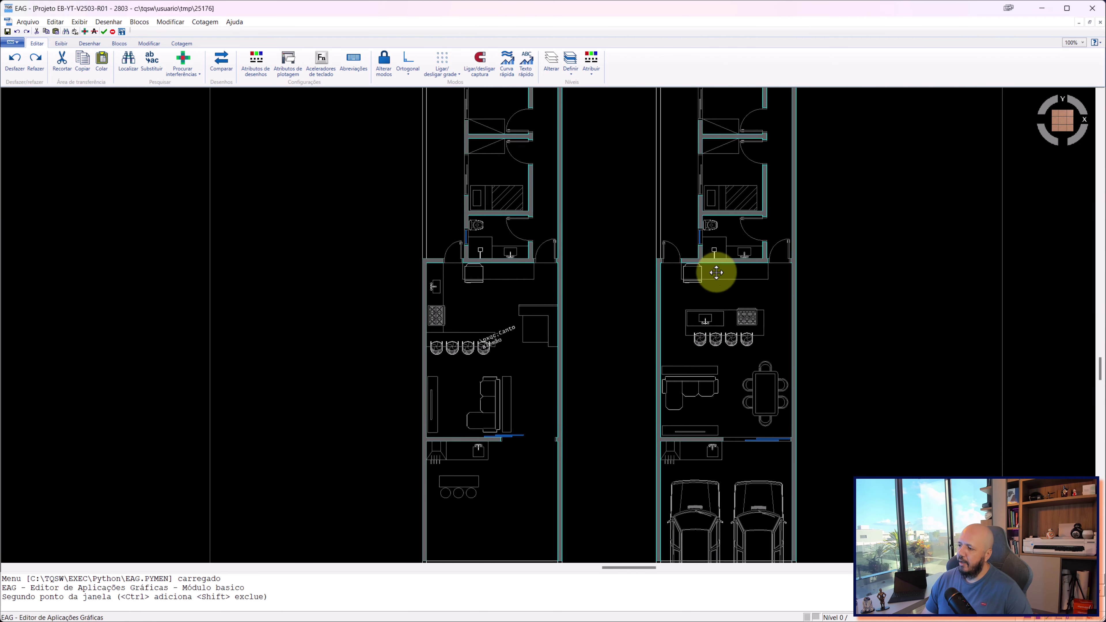
{"action": "scroll", "coordinate": [505, 256], "scroll_direction": "up", "scroll_amount": 2}
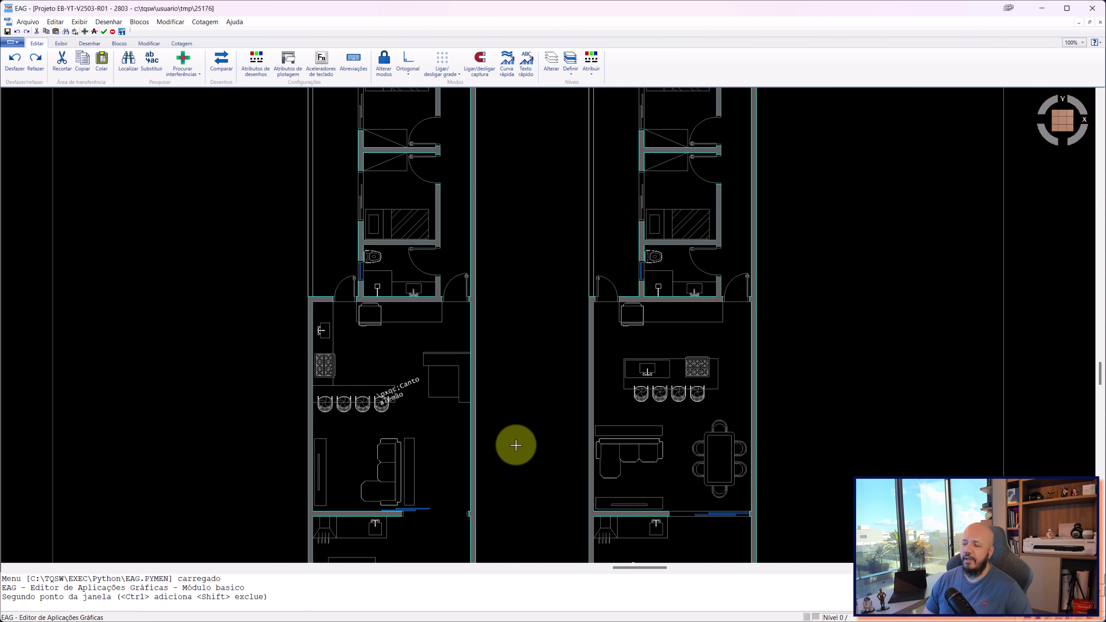
{"action": "middle_click_drag", "start_coordinate": [516, 445], "coordinate": [540, 304]}
{"action": "scroll", "coordinate": [616, 186], "scroll_direction": "down", "scroll_amount": 2}
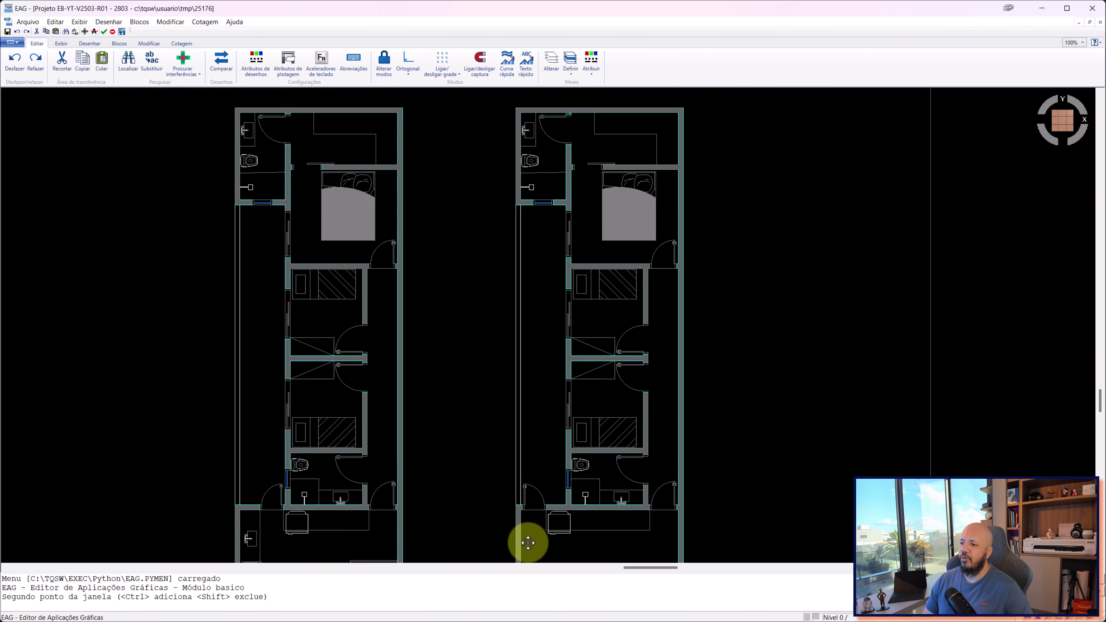
{"action": "middle_click_drag", "start_coordinate": [523, 539], "coordinate": [634, 440]}
{"action": "scroll", "coordinate": [635, 418], "scroll_direction": "down", "scroll_amount": 2}
{"action": "scroll", "coordinate": [635, 419], "scroll_direction": "down", "scroll_amount": 2}
{"action": "scroll", "coordinate": [652, 316], "scroll_direction": "down", "scroll_amount": 2}
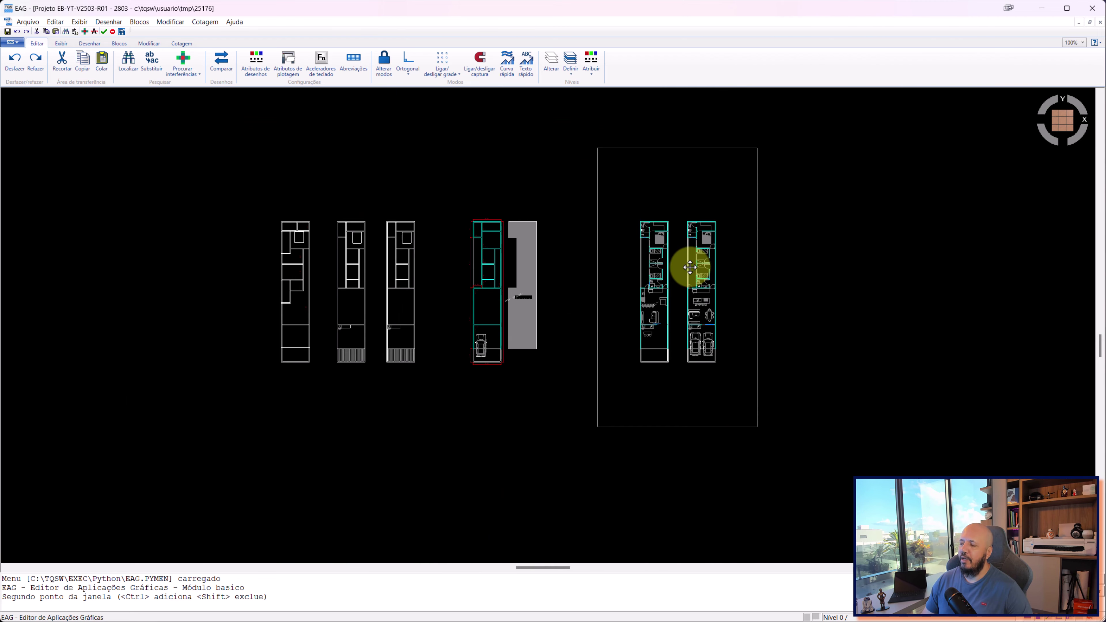
- Window-select the converted floor plans, giving 412 selected entities
{"action": "left_click", "coordinate": [681, 209]}
{"action": "left_click", "coordinate": [550, 339]}
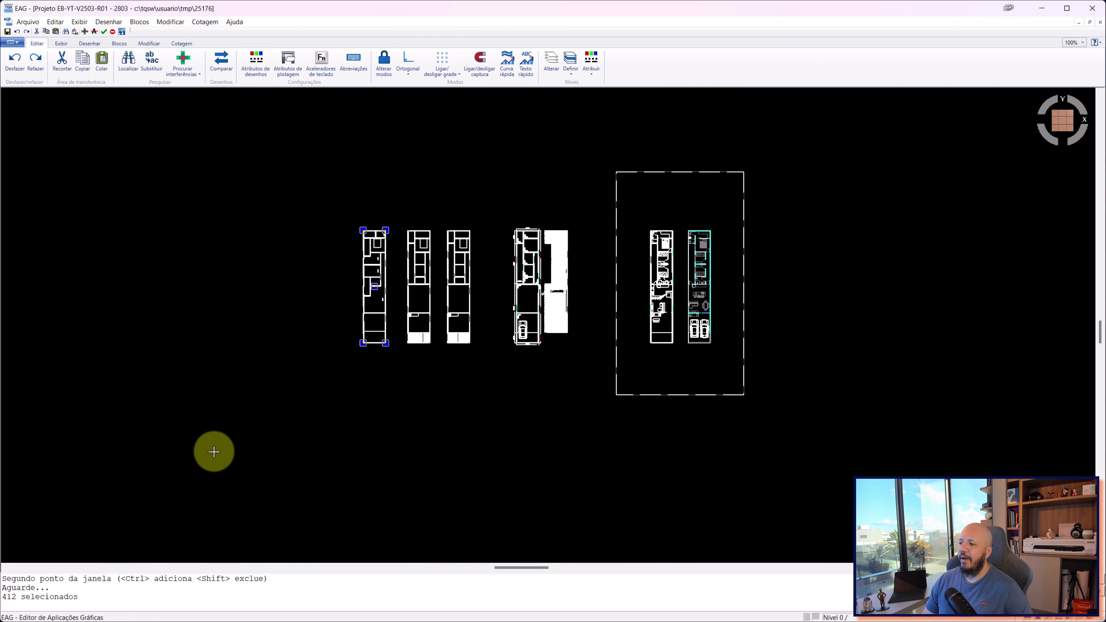
{"action": "scroll", "coordinate": [741, 326], "scroll_direction": "up", "scroll_amount": 2}
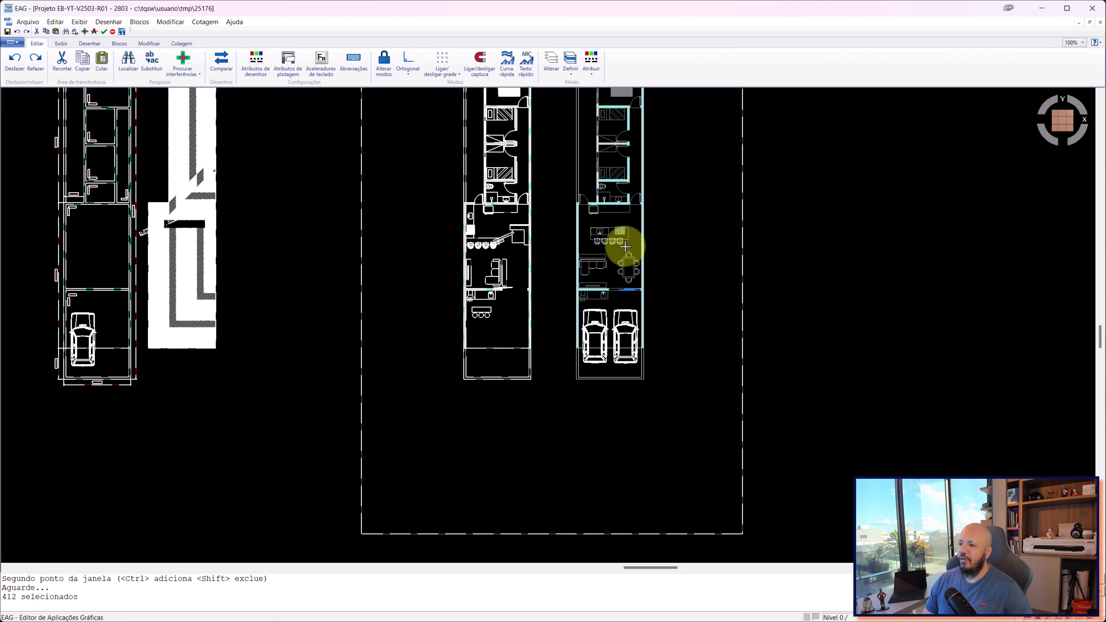
{"action": "scroll", "coordinate": [609, 261], "scroll_direction": "up", "scroll_amount": 2}
{"action": "scroll", "coordinate": [435, 275], "scroll_direction": "down", "scroll_amount": 3}
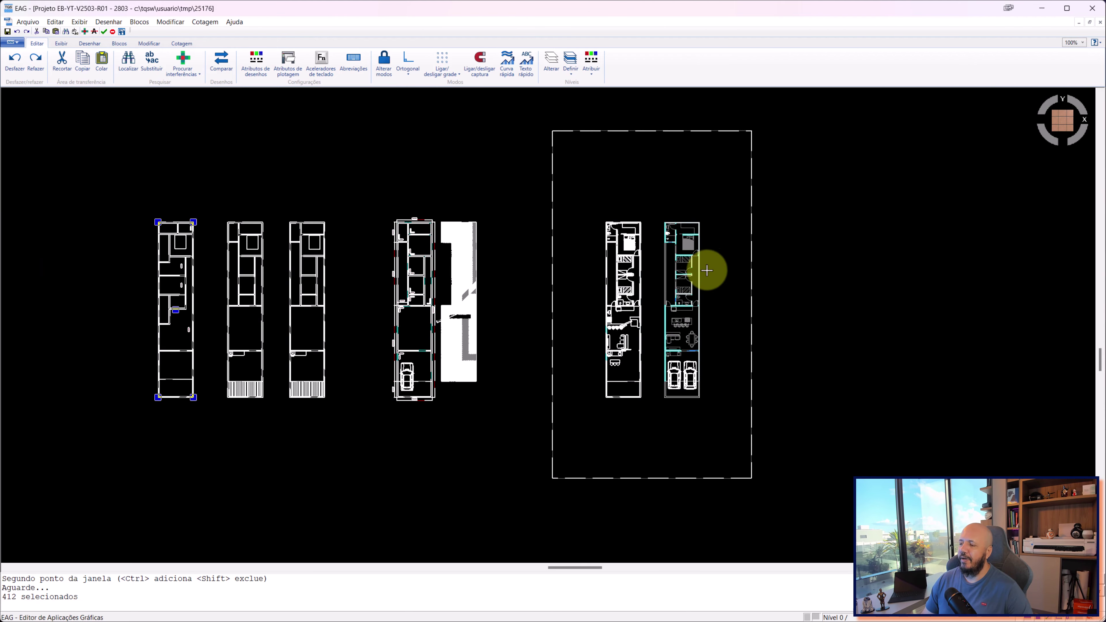
{"action": "scroll", "coordinate": [696, 292], "scroll_direction": "up", "scroll_amount": 3}
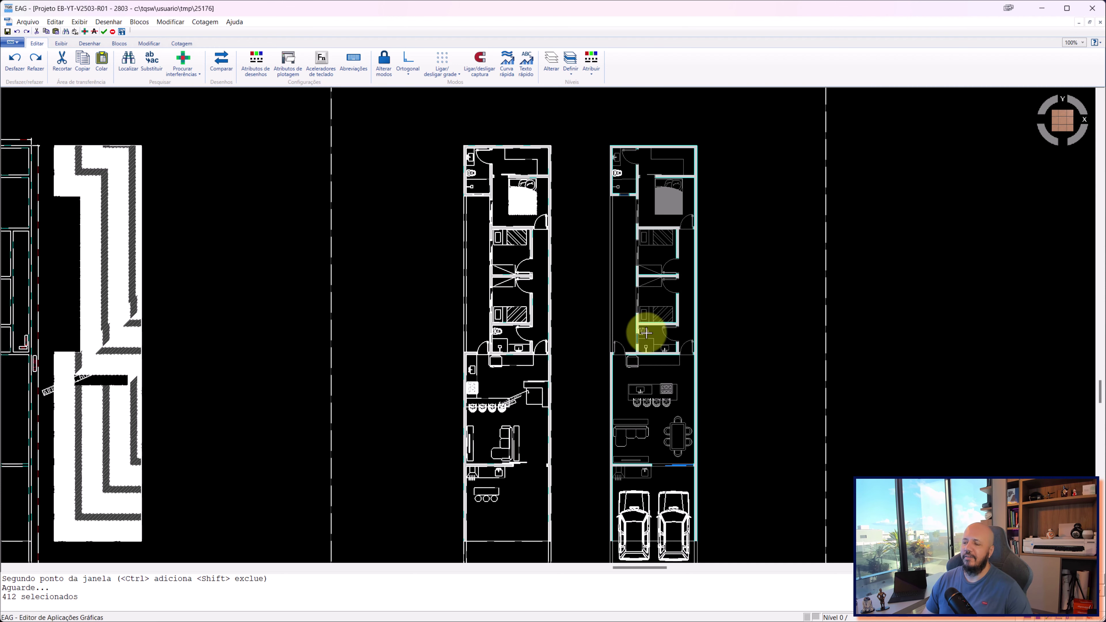
- Zoom in on the right plan's garage, then recentre to show all plans
{"action": "middle_click_drag", "start_coordinate": [642, 420], "coordinate": [609, 316]}
{"action": "scroll", "coordinate": [620, 471], "scroll_direction": "up", "scroll_amount": 1}
{"action": "scroll", "coordinate": [620, 471], "scroll_direction": "up", "scroll_amount": 2}
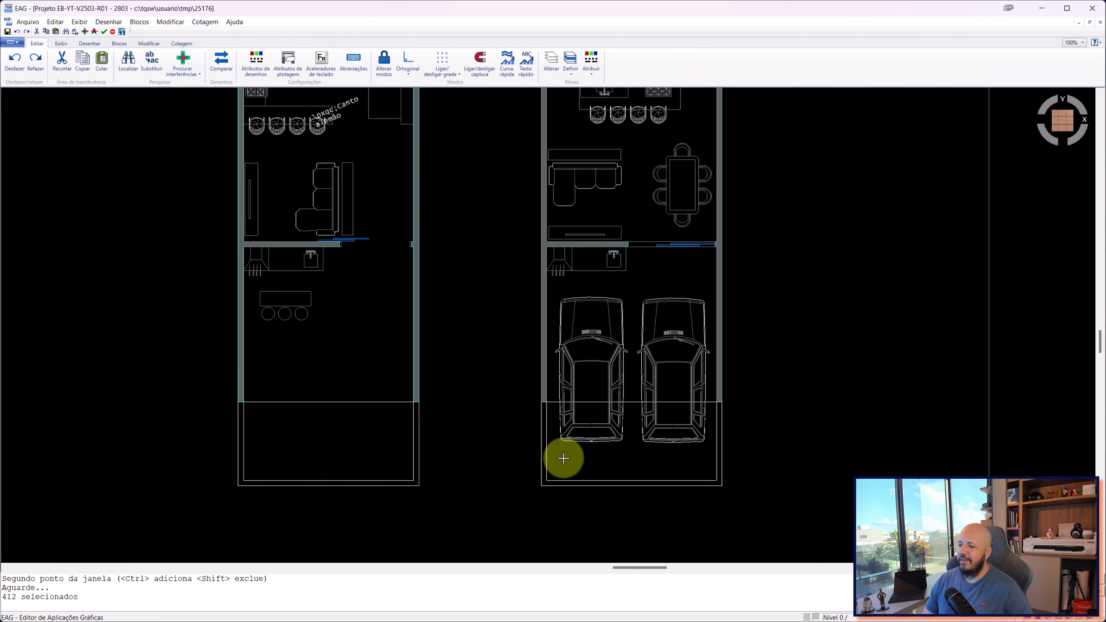
{"action": "scroll", "coordinate": [540, 440], "scroll_direction": "down", "scroll_amount": 4}
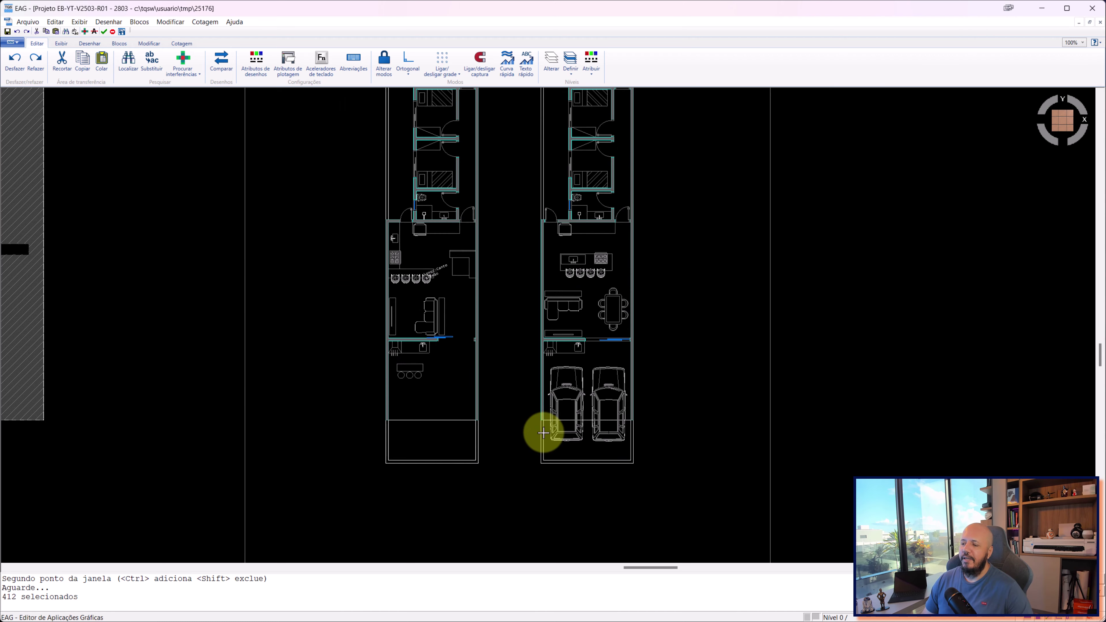
{"action": "scroll", "coordinate": [546, 425], "scroll_direction": "down", "scroll_amount": 3}
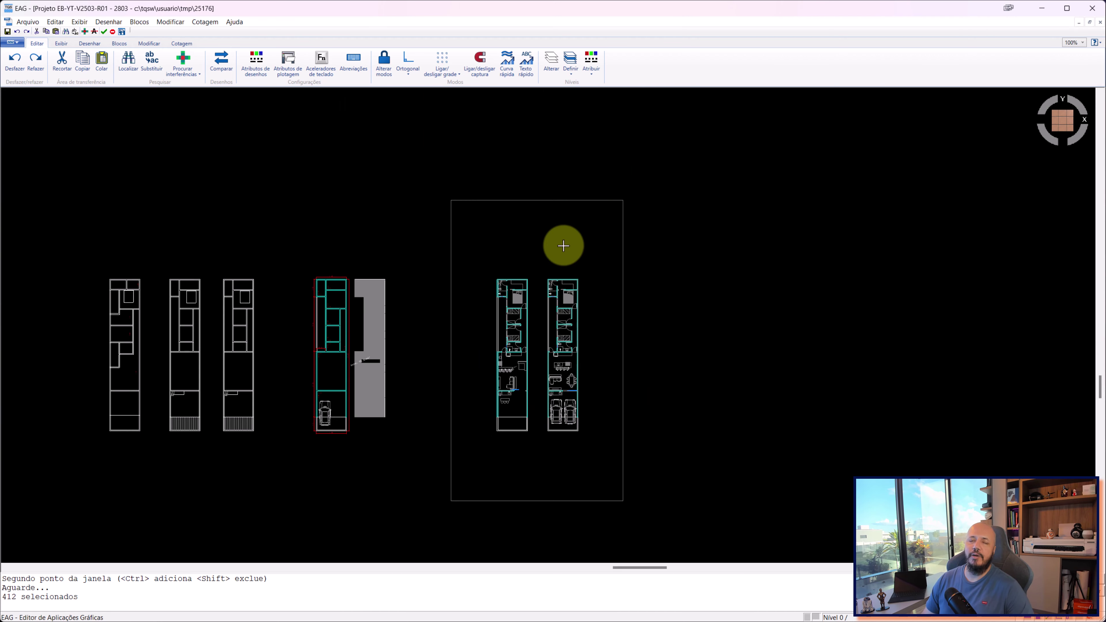
{"action": "mouse_move", "coordinate": [561, 316]}
{"action": "middle_mouse_down"}
{"action": "mouse_move", "coordinate": [576, 302]}
{"action": "mouse_move", "coordinate": [631, 293]}
{"action": "middle_mouse_up"}
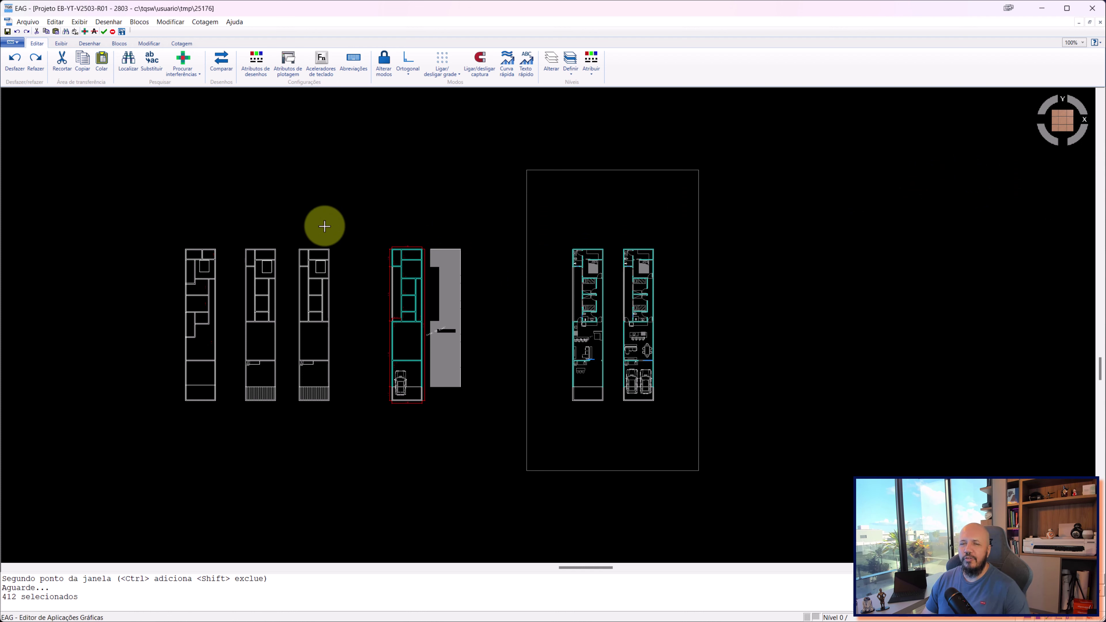
{"action": "left_click", "coordinate": [515, 177]}
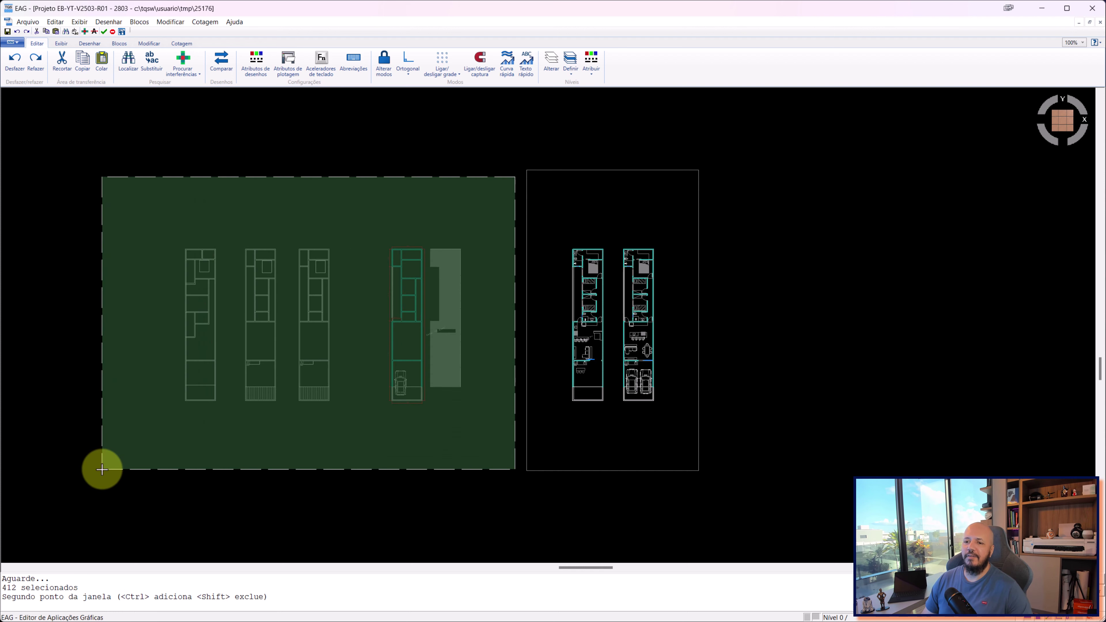
- Close the selection window around the left-hand plans, selecting 215 entities
{"action": "left_click", "coordinate": [102, 469]}
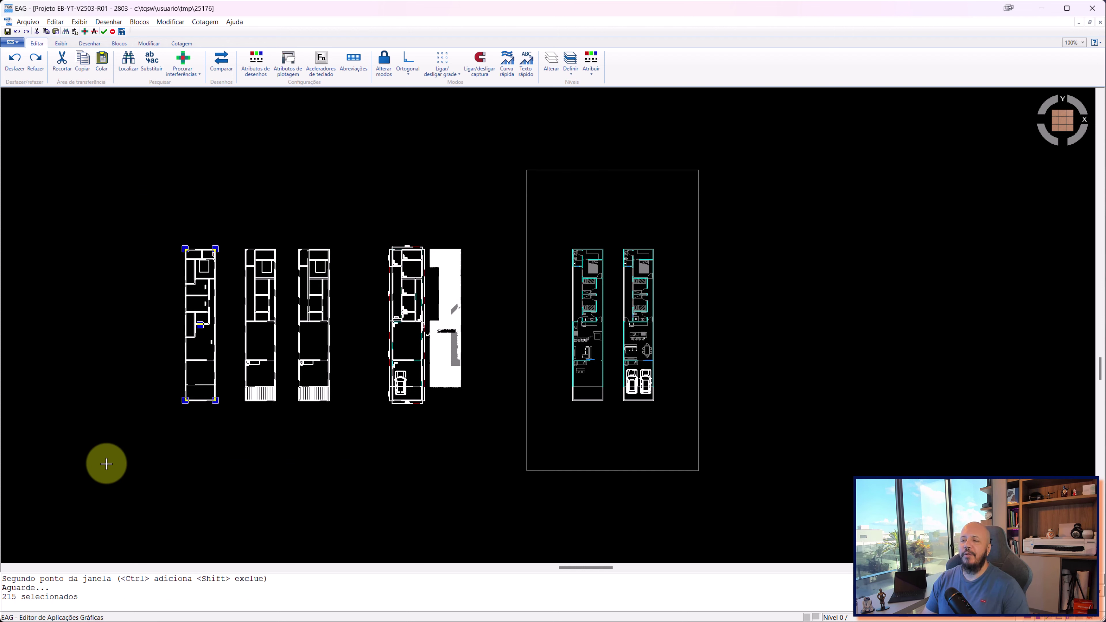